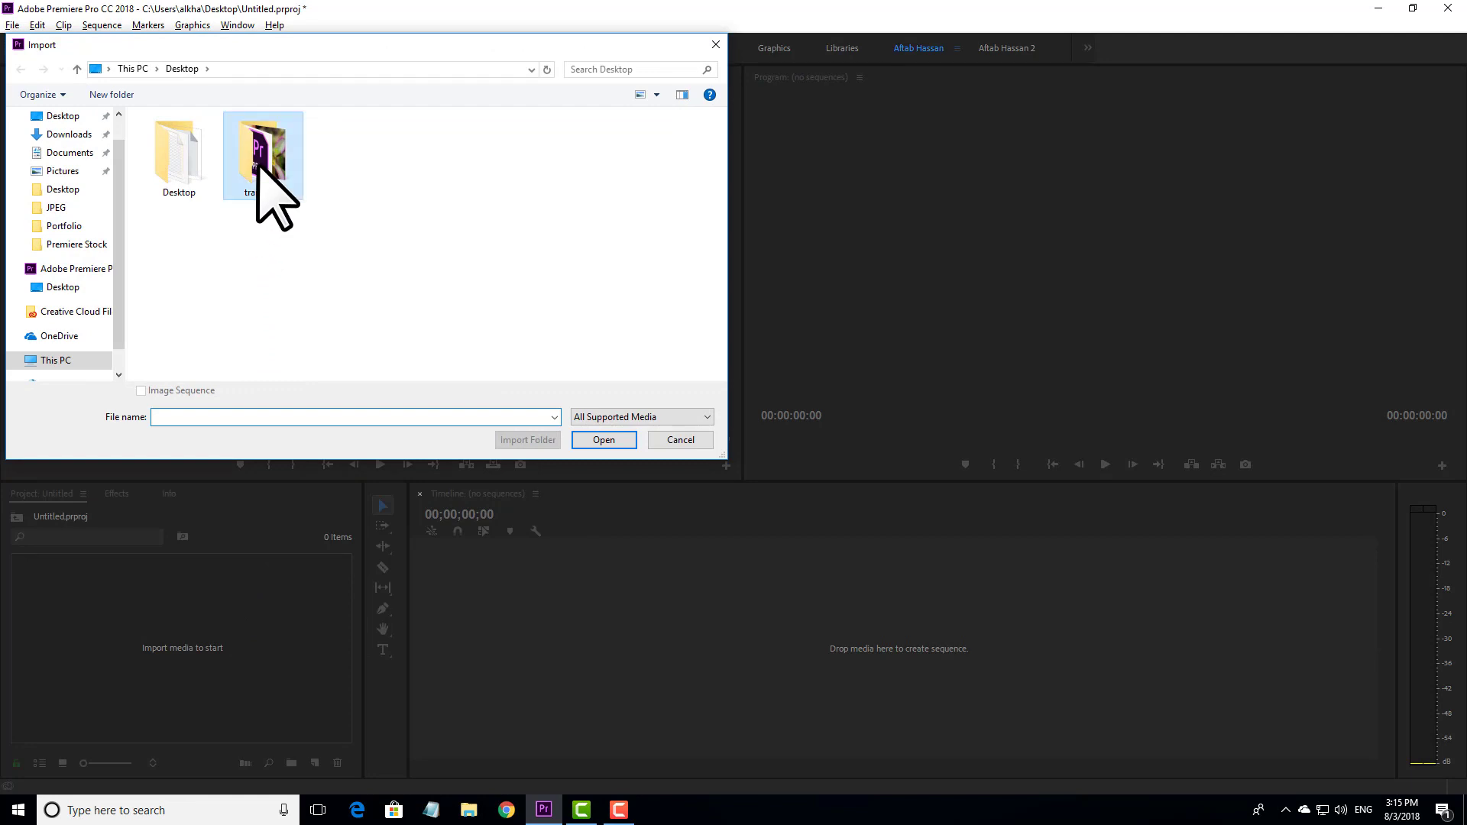
- Import the Red - 14840 and Sea - 6397 clips from the transition folder on the Desktop
double_click(262, 168)
click(264, 164)
ctrl+click(172, 160)
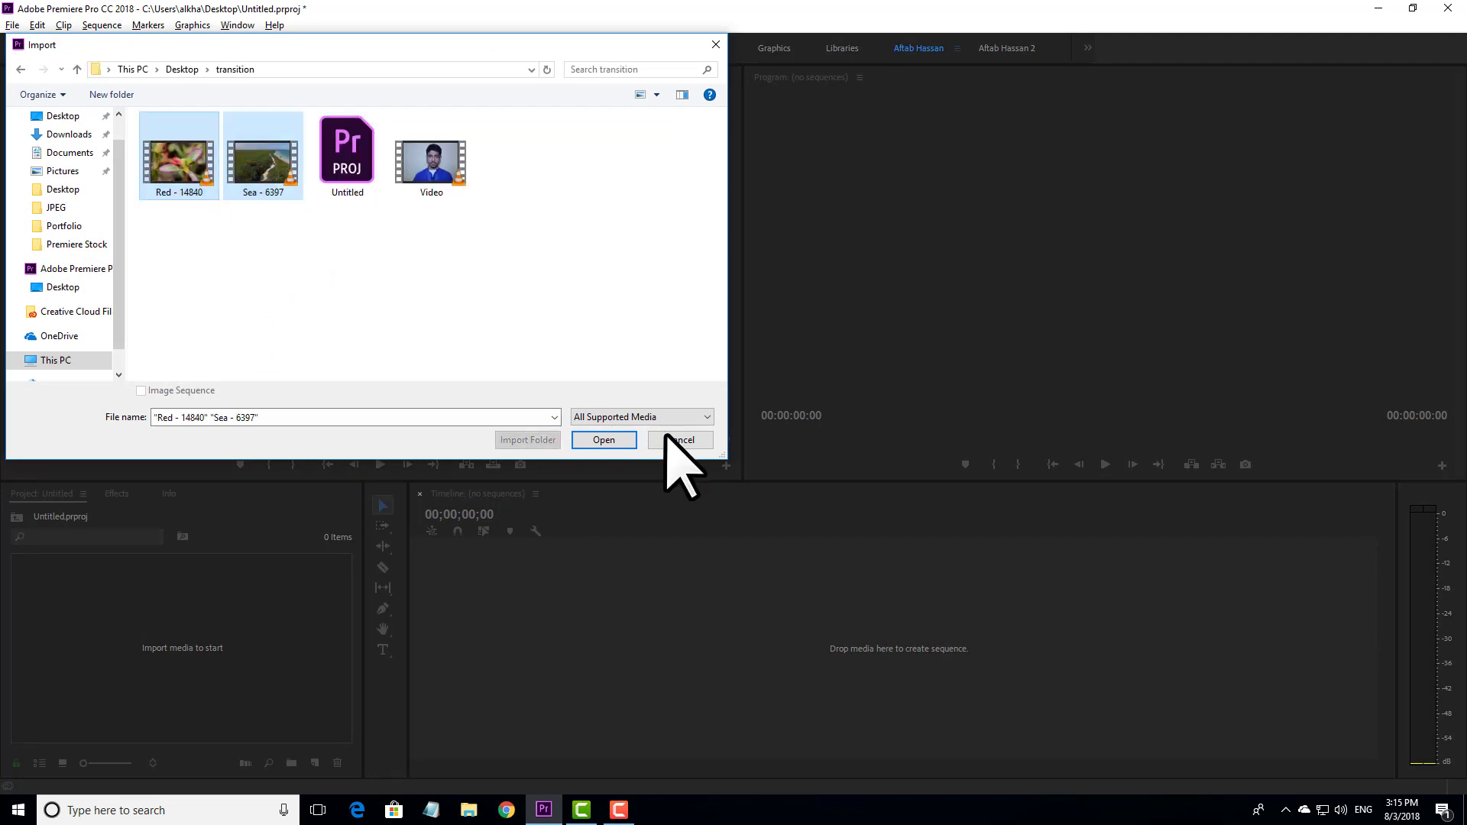
click(605, 439)
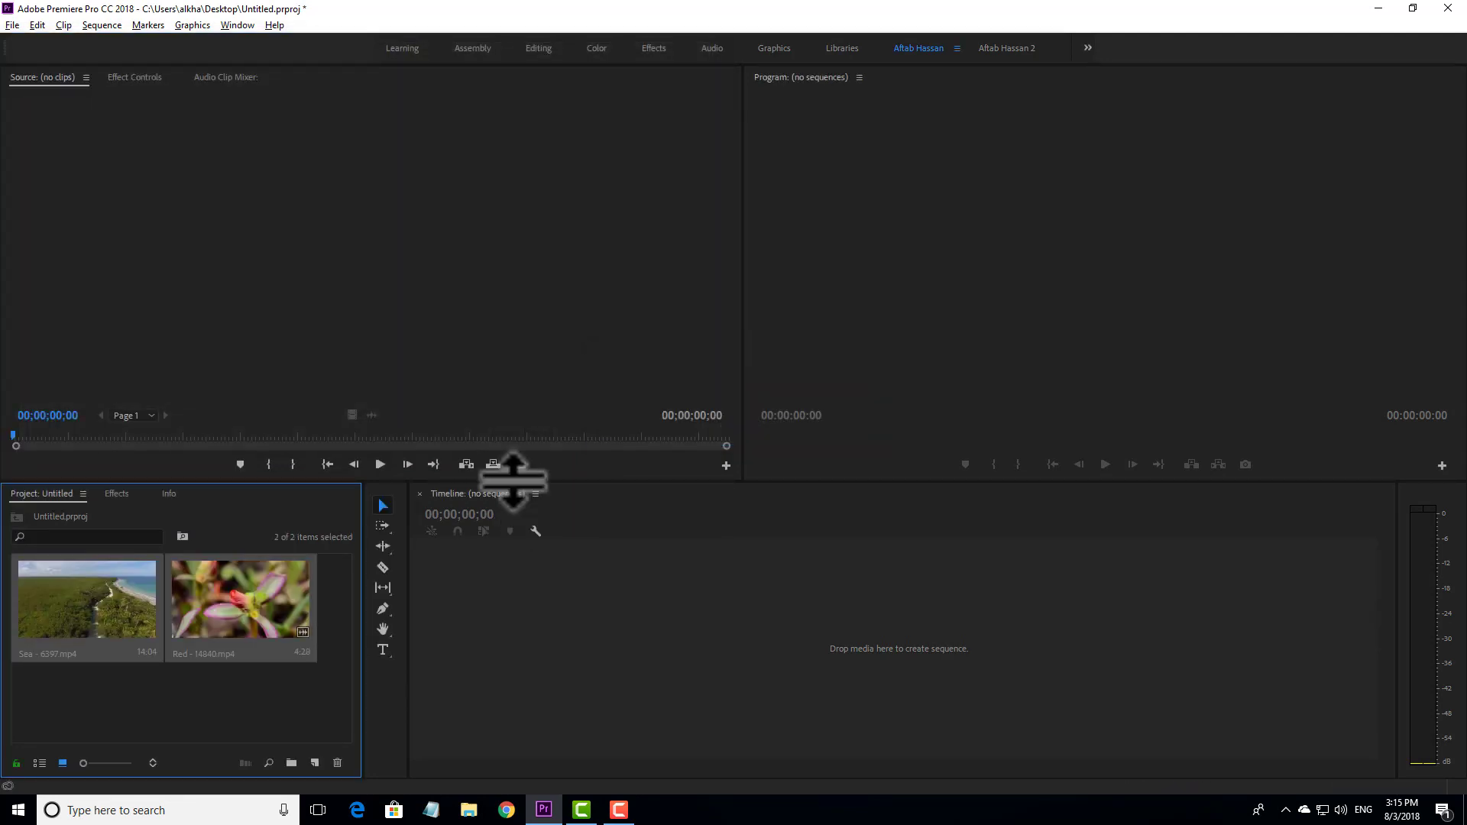
click(447, 622)
click(521, 378)
click(816, 360)
click(716, 515)
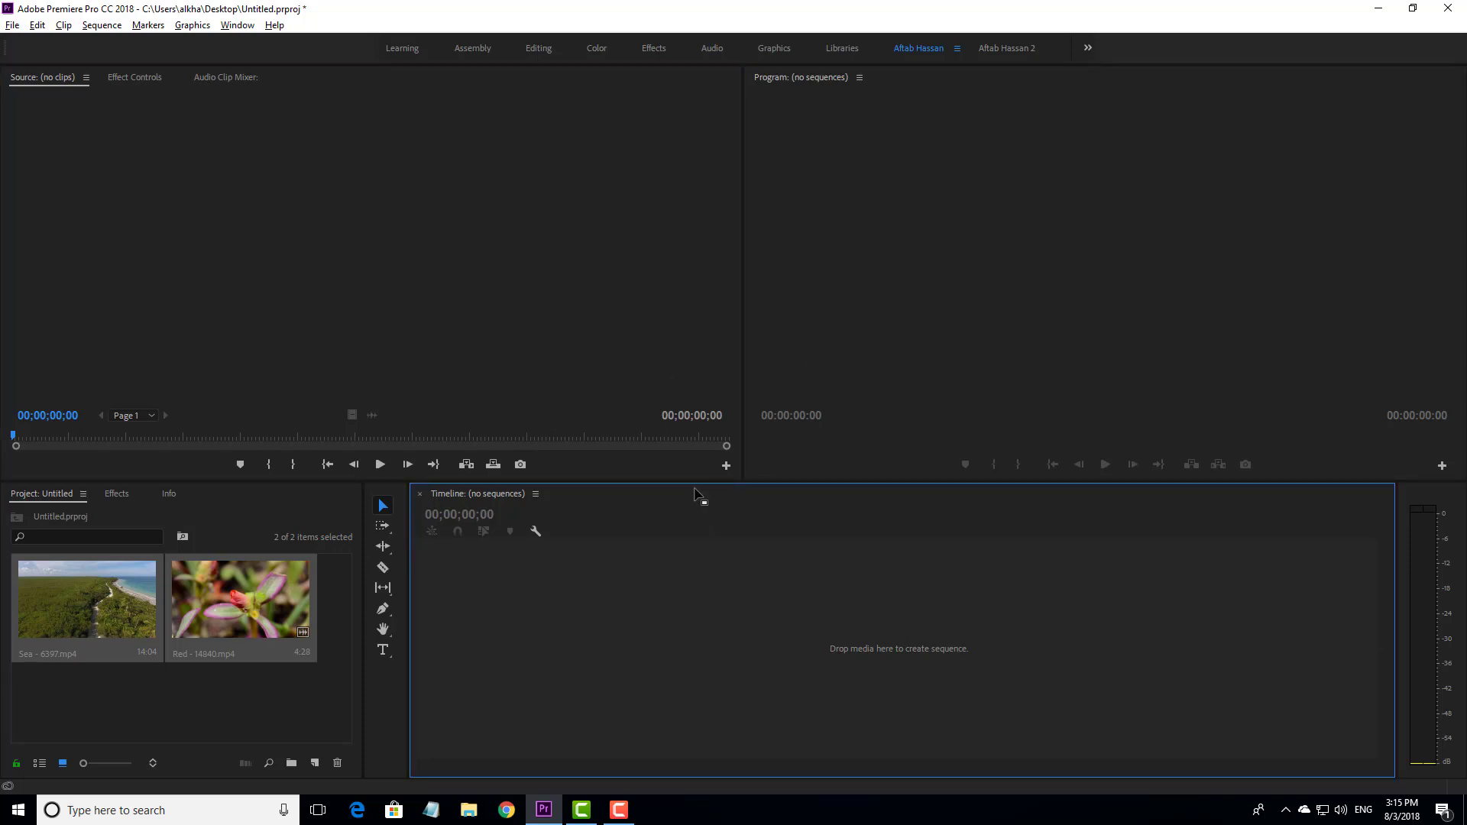
click(641, 418)
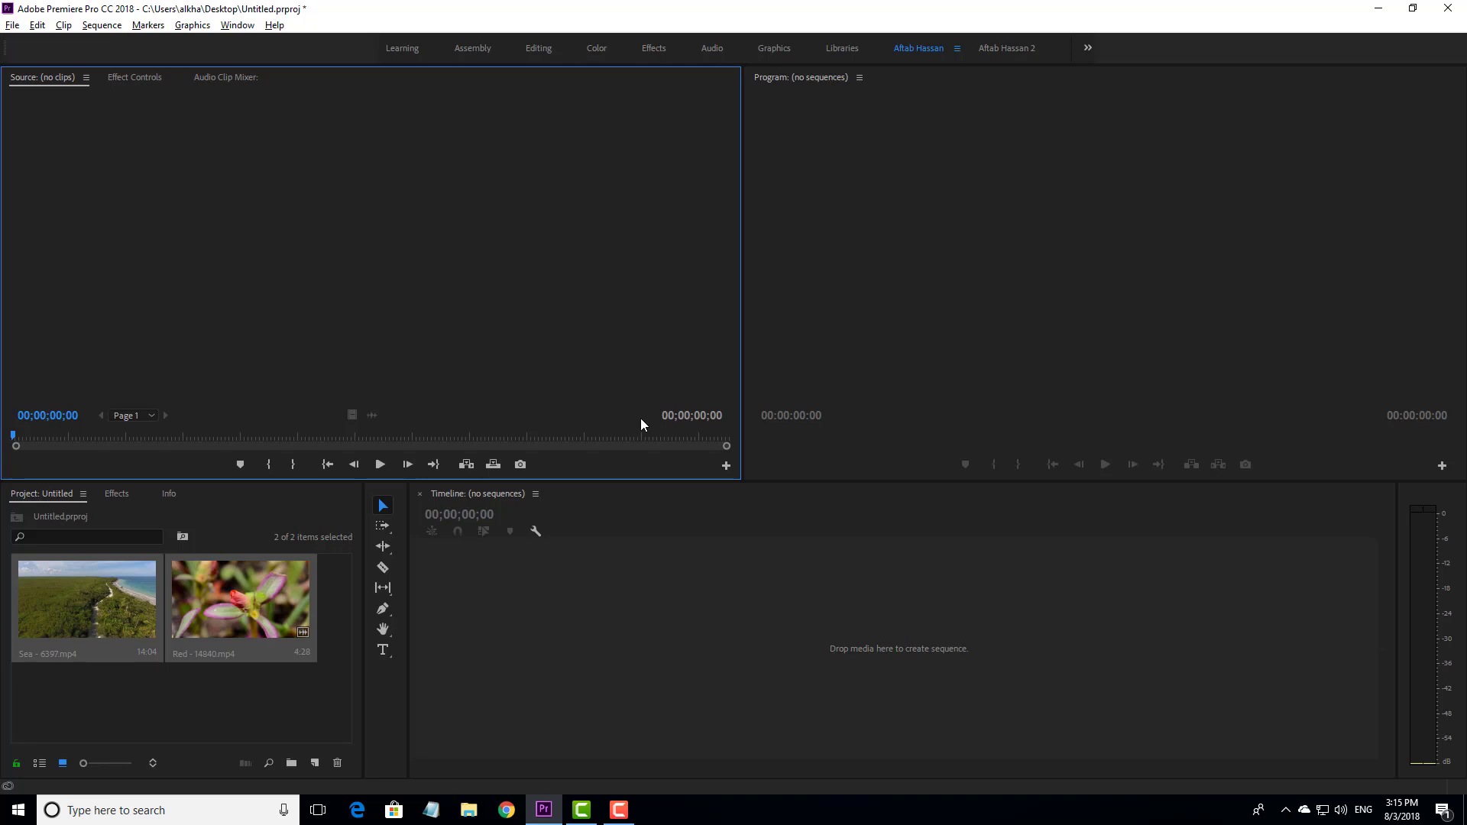
click(283, 718)
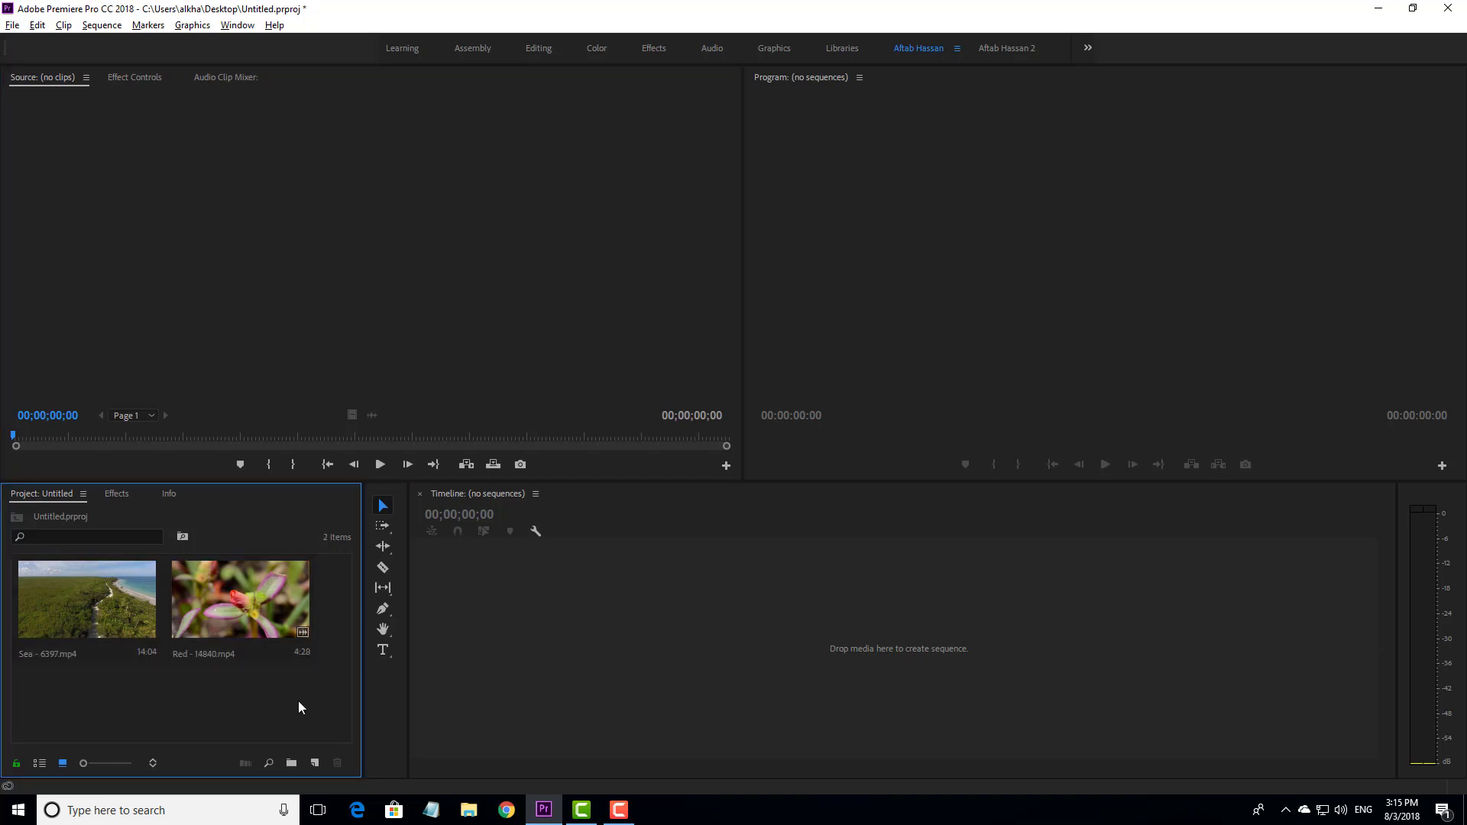
drag(312, 707, 80, 694)
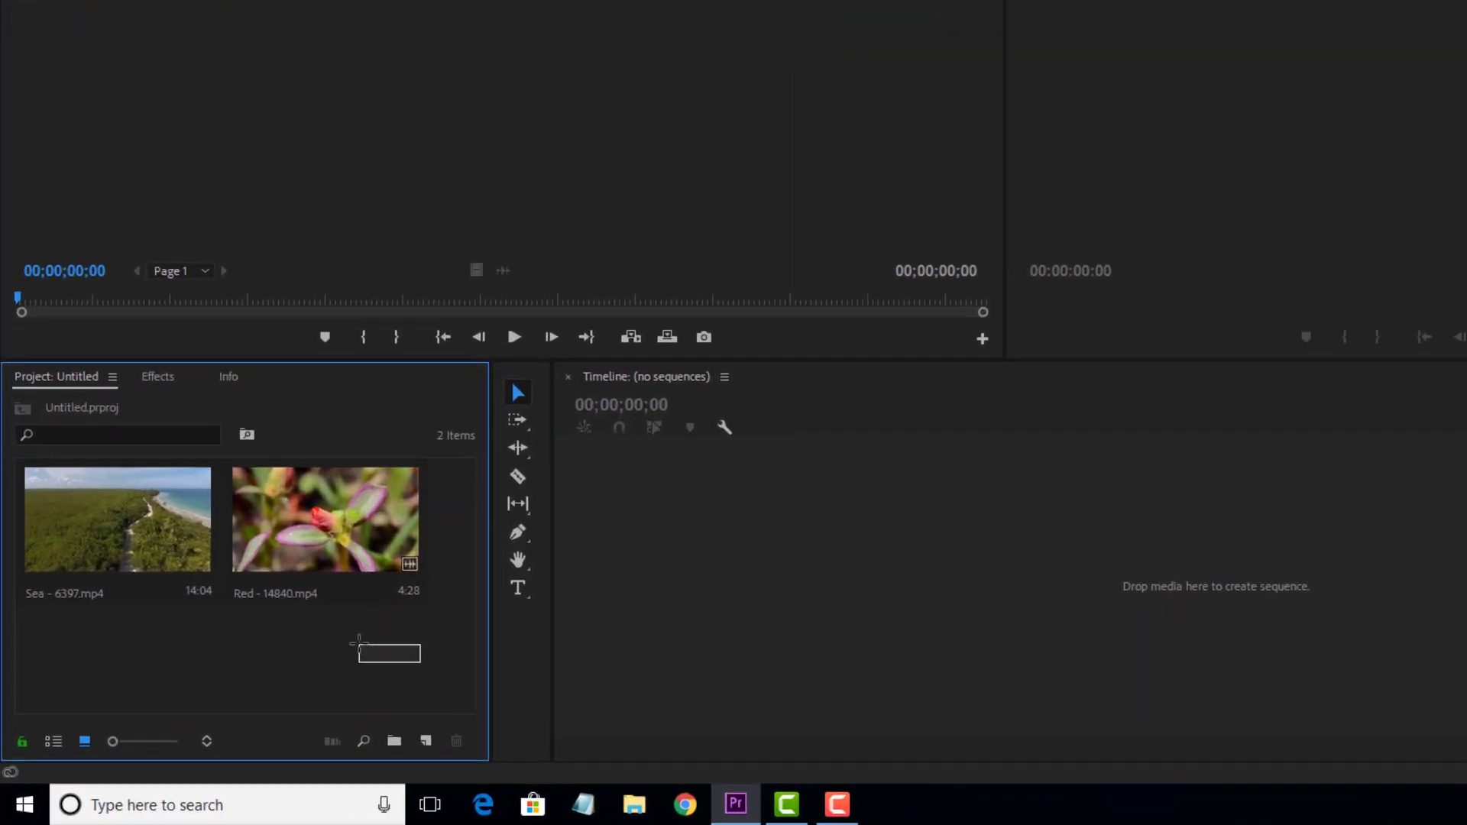
- Create a new sequence by placing the Sea - 6397.mp4 clip in the empty timeline
drag(163, 565, 141, 416)
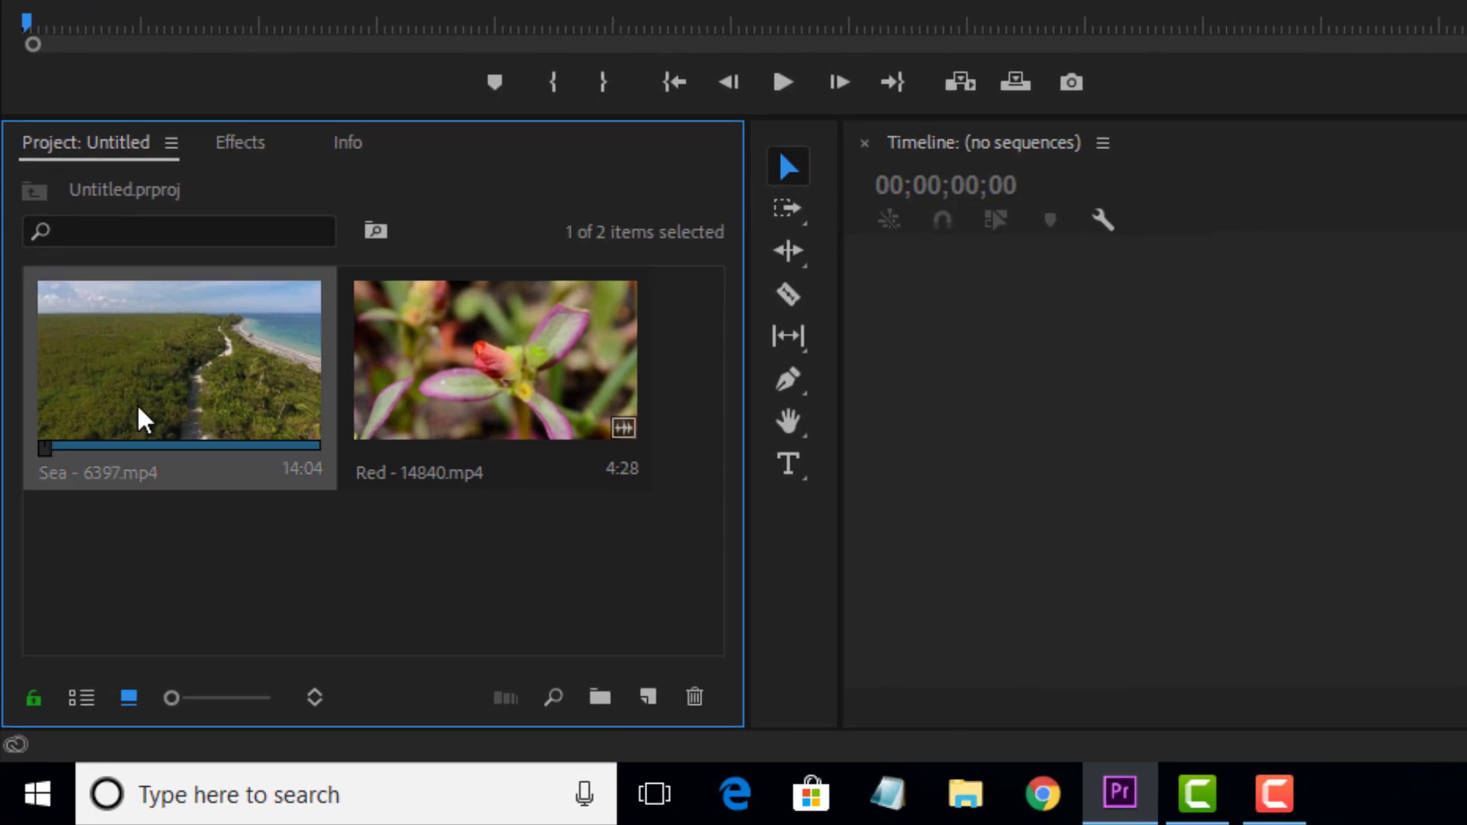
double_click(174, 425)
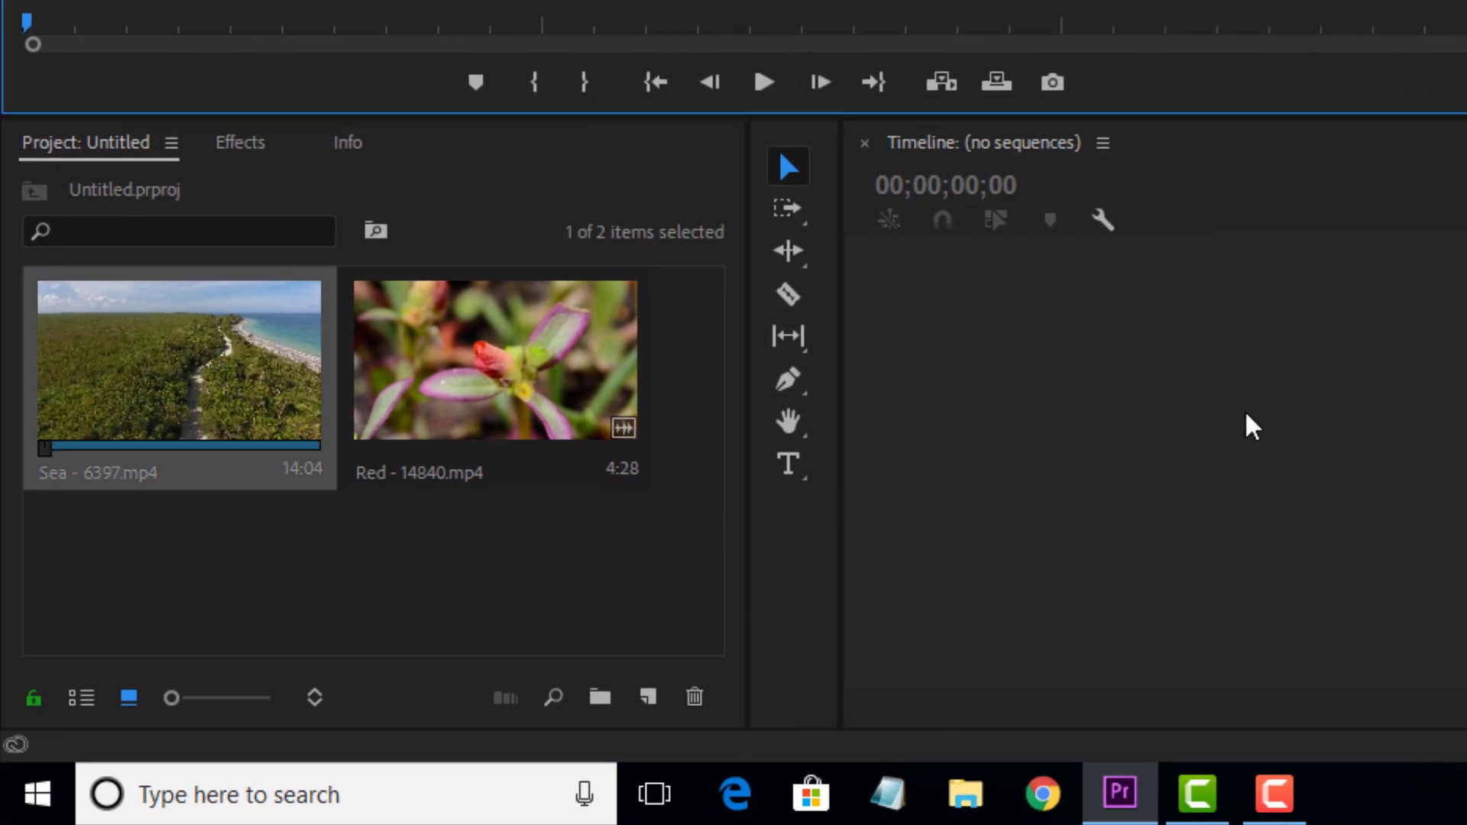
drag(204, 370, 1310, 469)
click(489, 493)
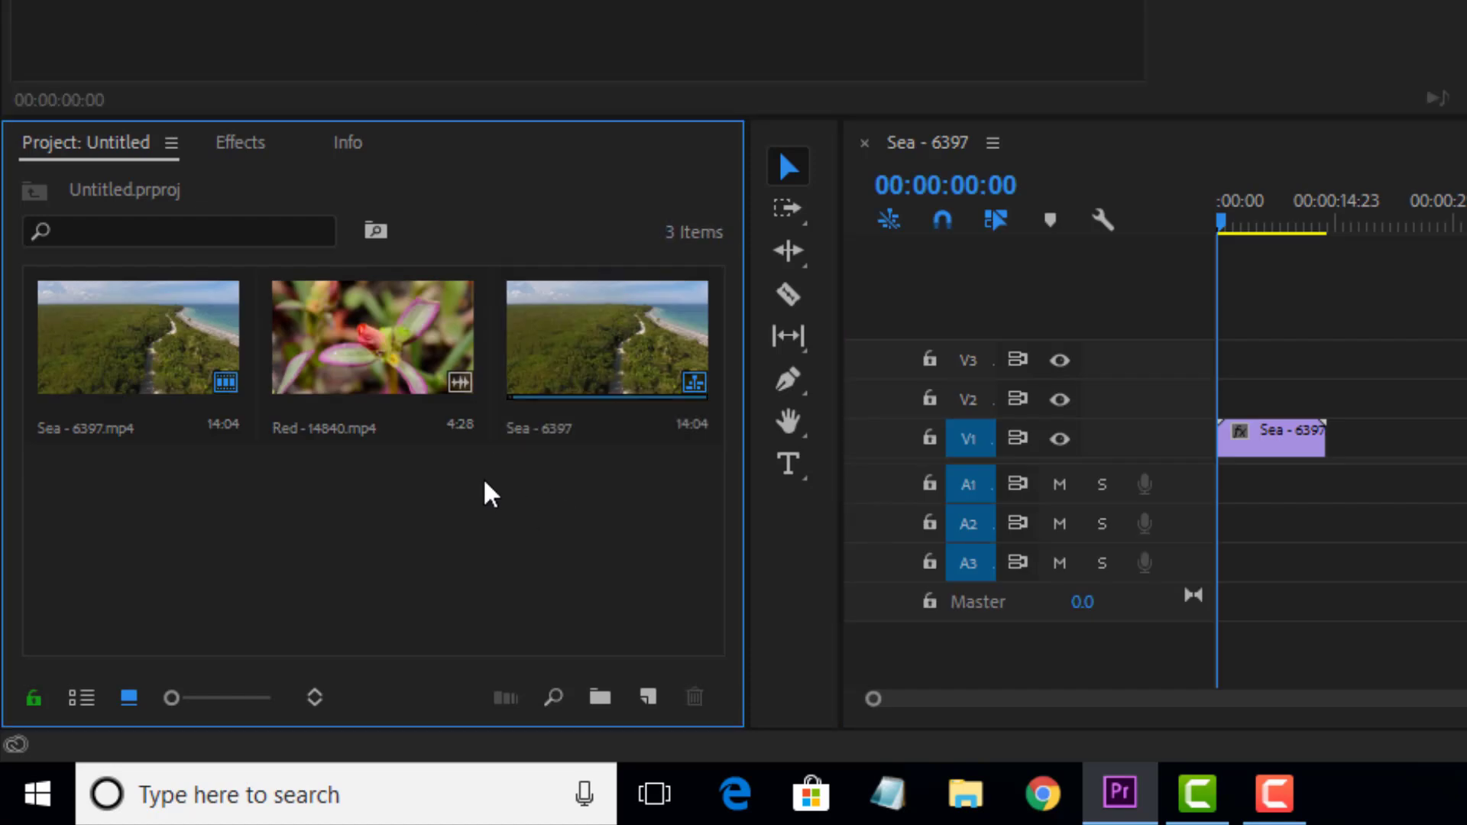
- Add Red - 14840.mp4 to track V1 well after the Sea clip, and delete its audio from track A1
click(369, 374)
double_click(393, 393)
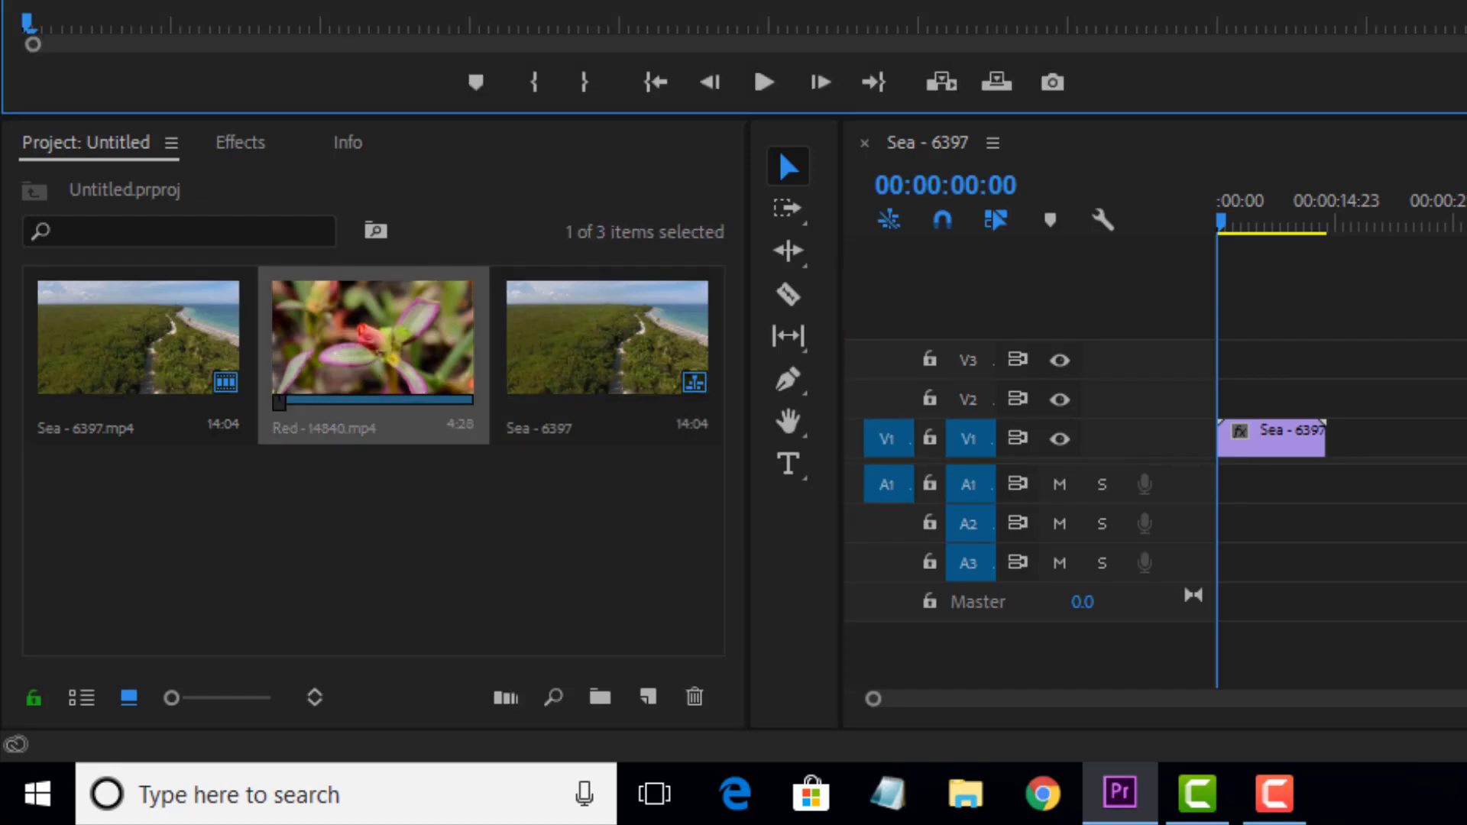
click(403, 321)
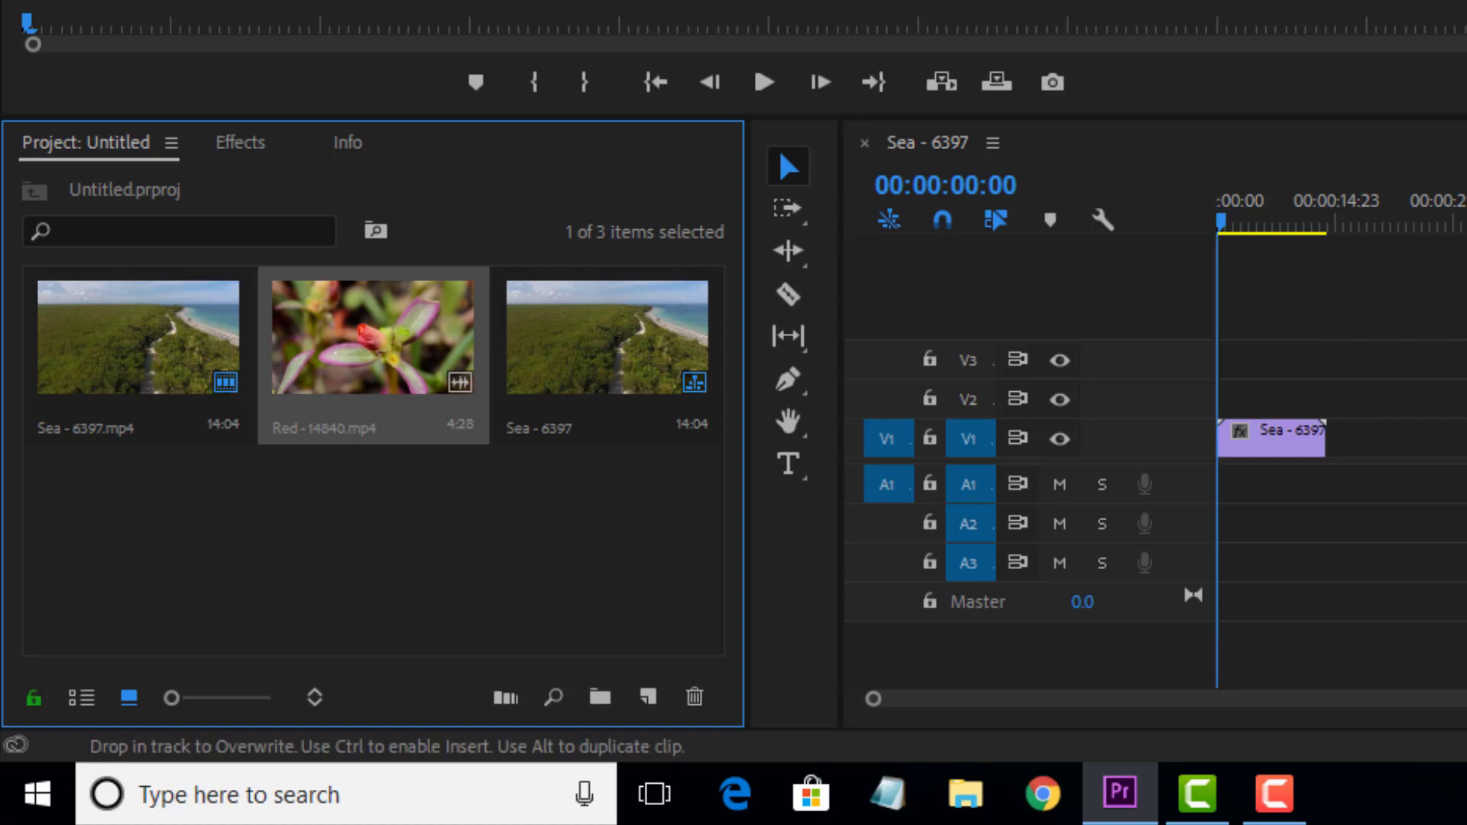
drag(403, 321, 1226, 440)
alt+click(895, 463)
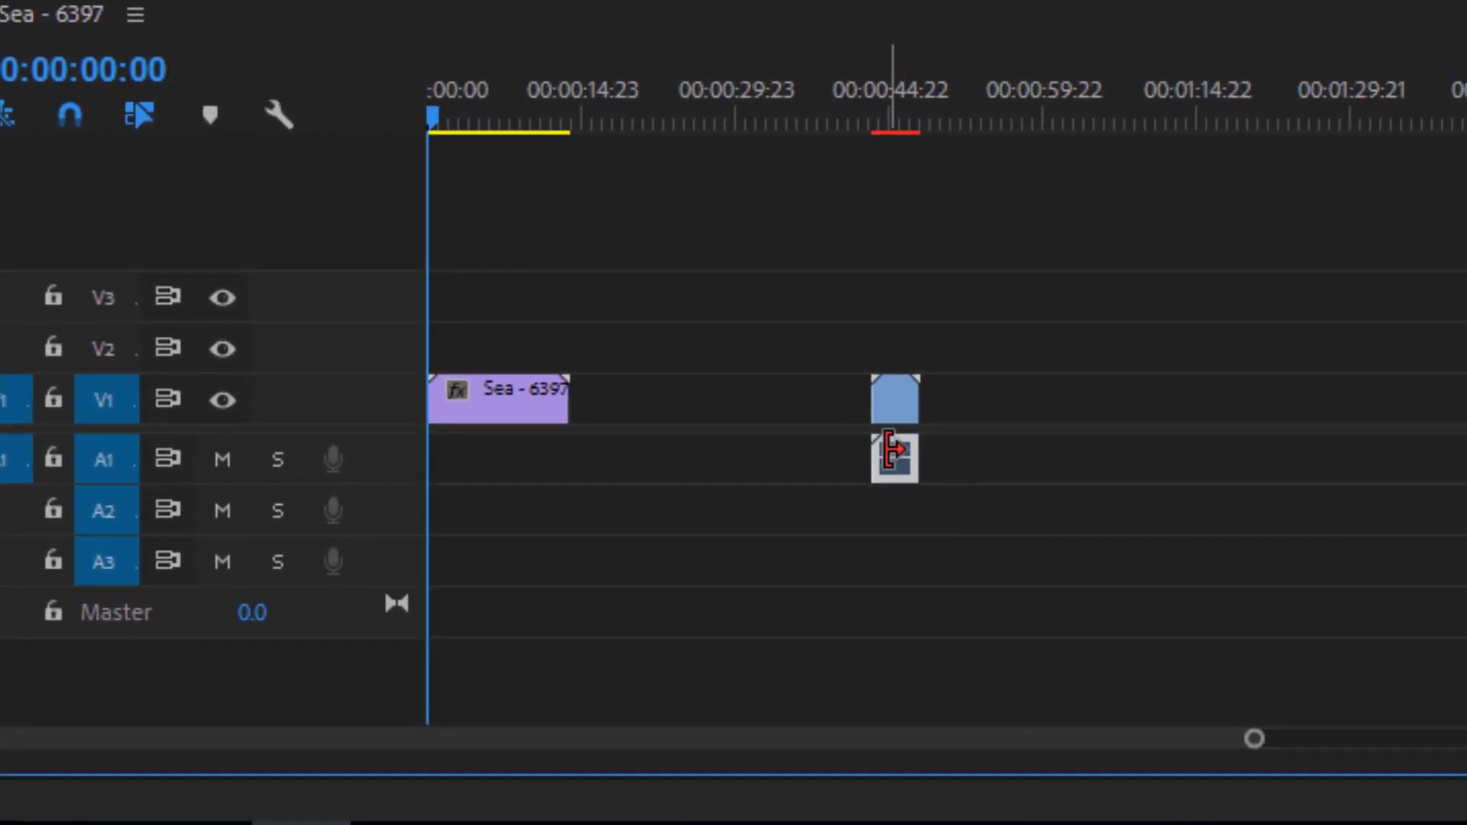
key(Delete)
- Move the Sea clip later on track V1, leaving only a small gap before the Red clip
scroll(786, 431, up, 2)
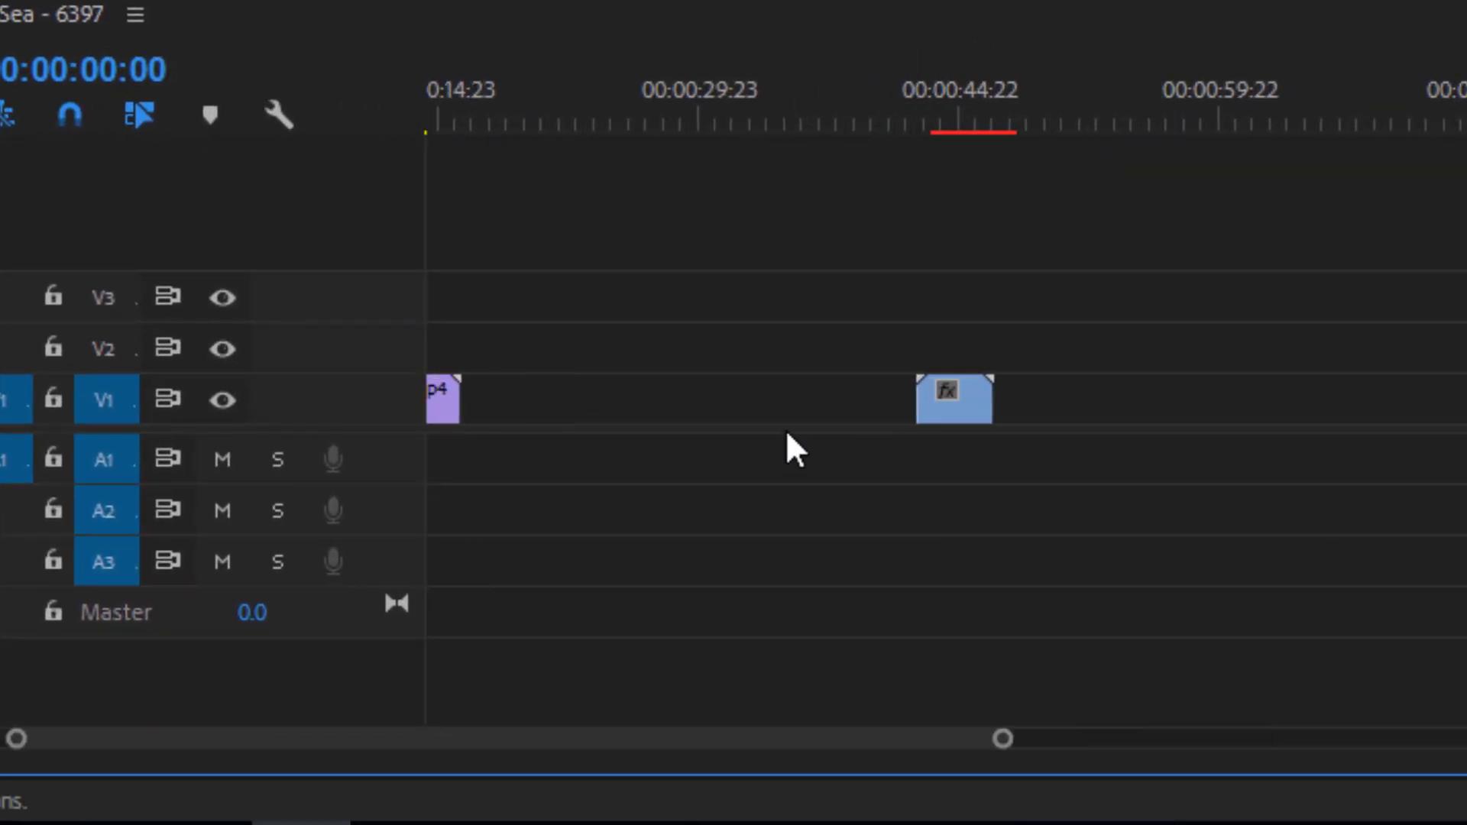
scroll(624, 415, down, 1)
drag(493, 738, 447, 738)
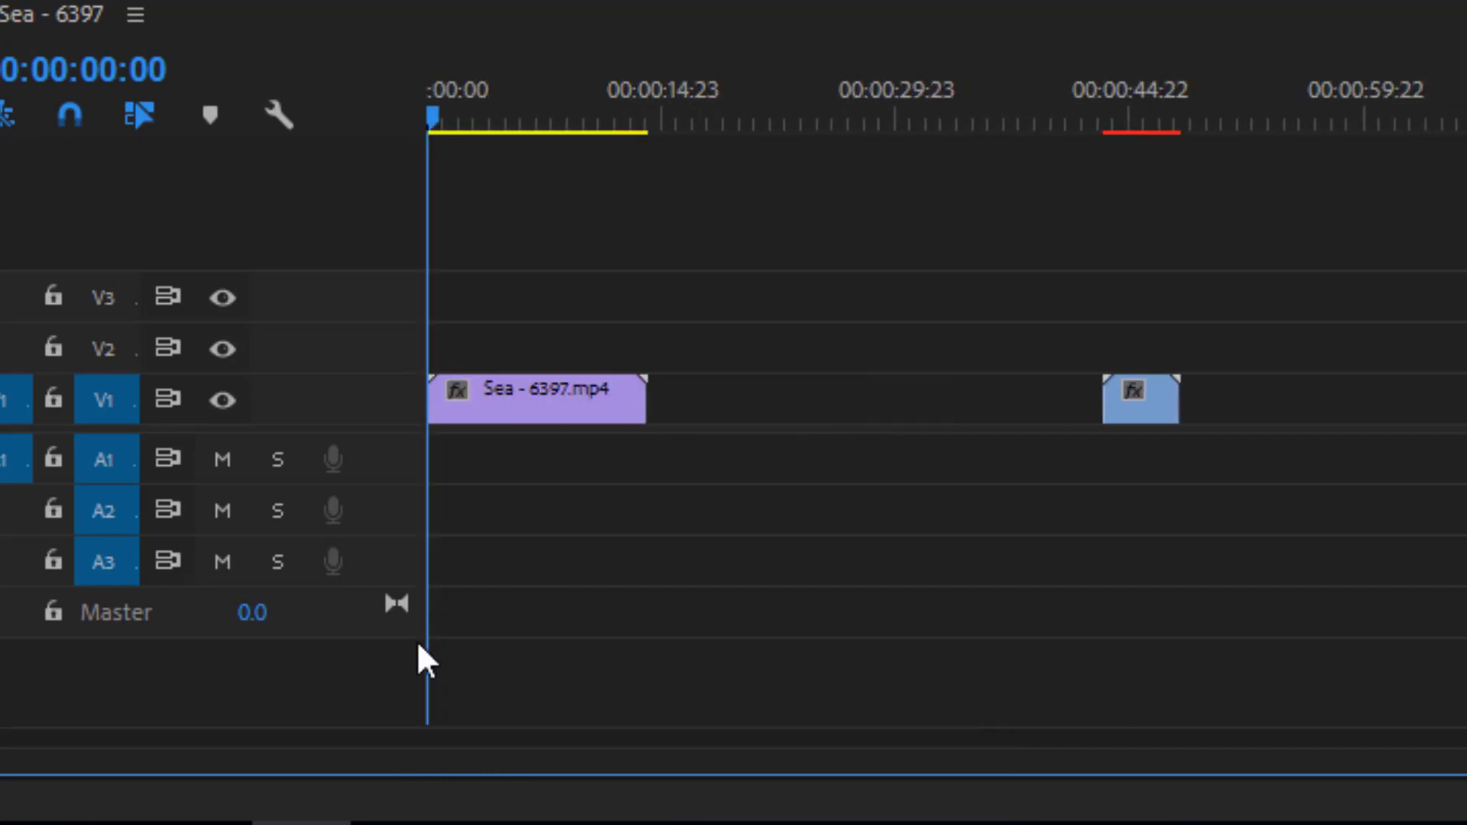
drag(541, 403, 972, 384)
scroll(1146, 401, up, 3)
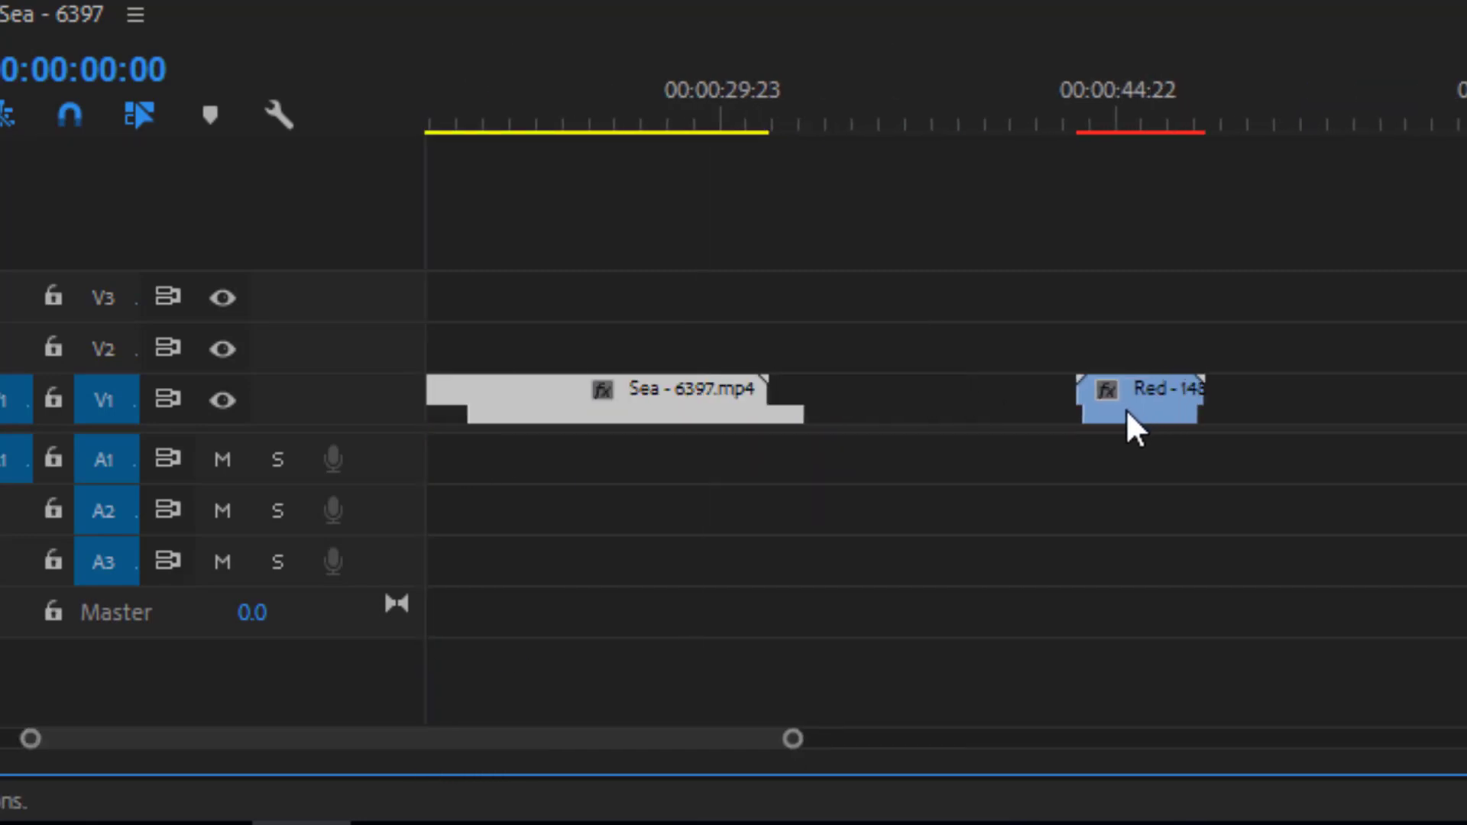
drag(721, 403, 955, 413)
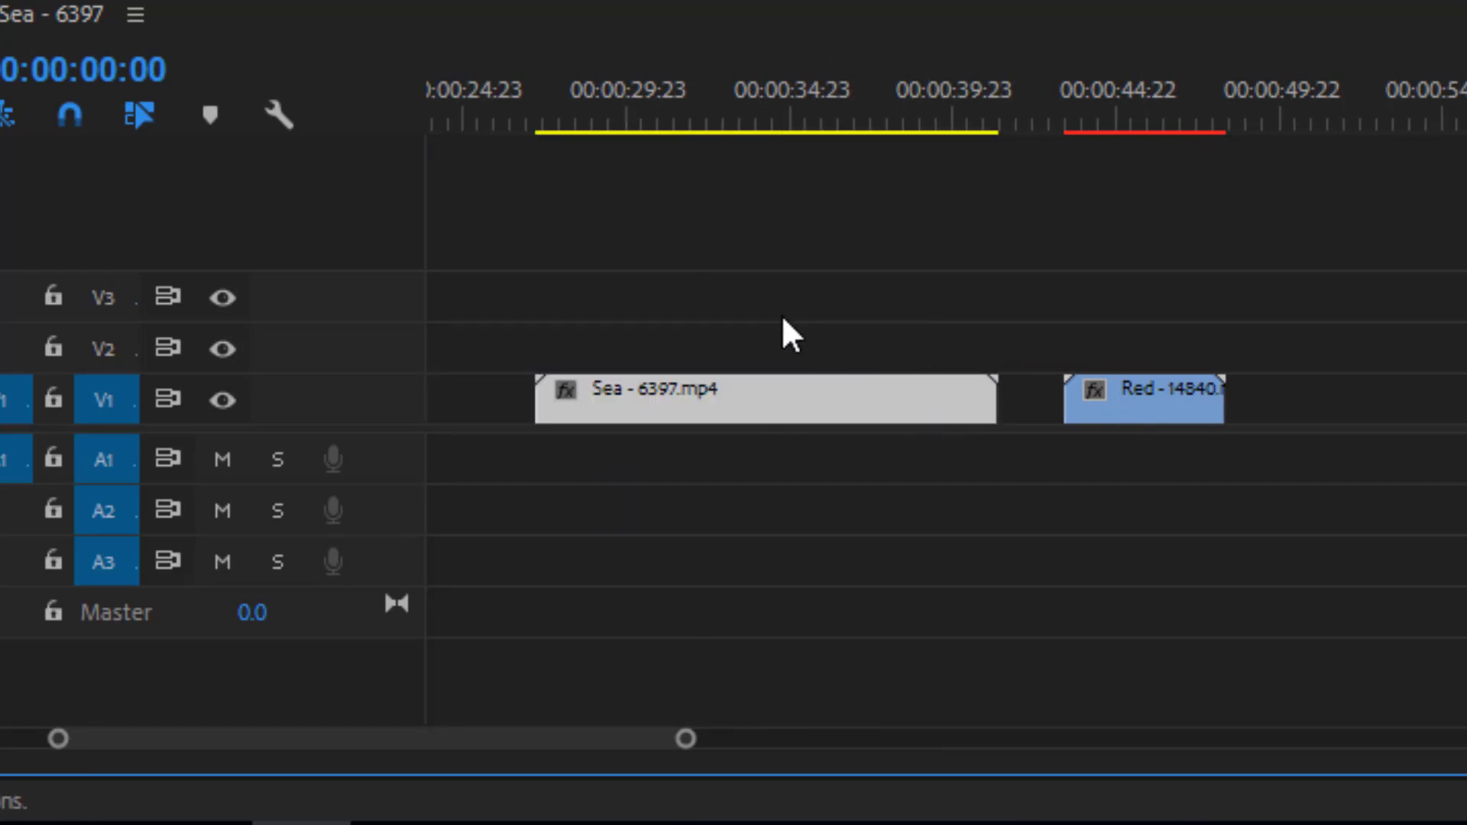
click(631, 243)
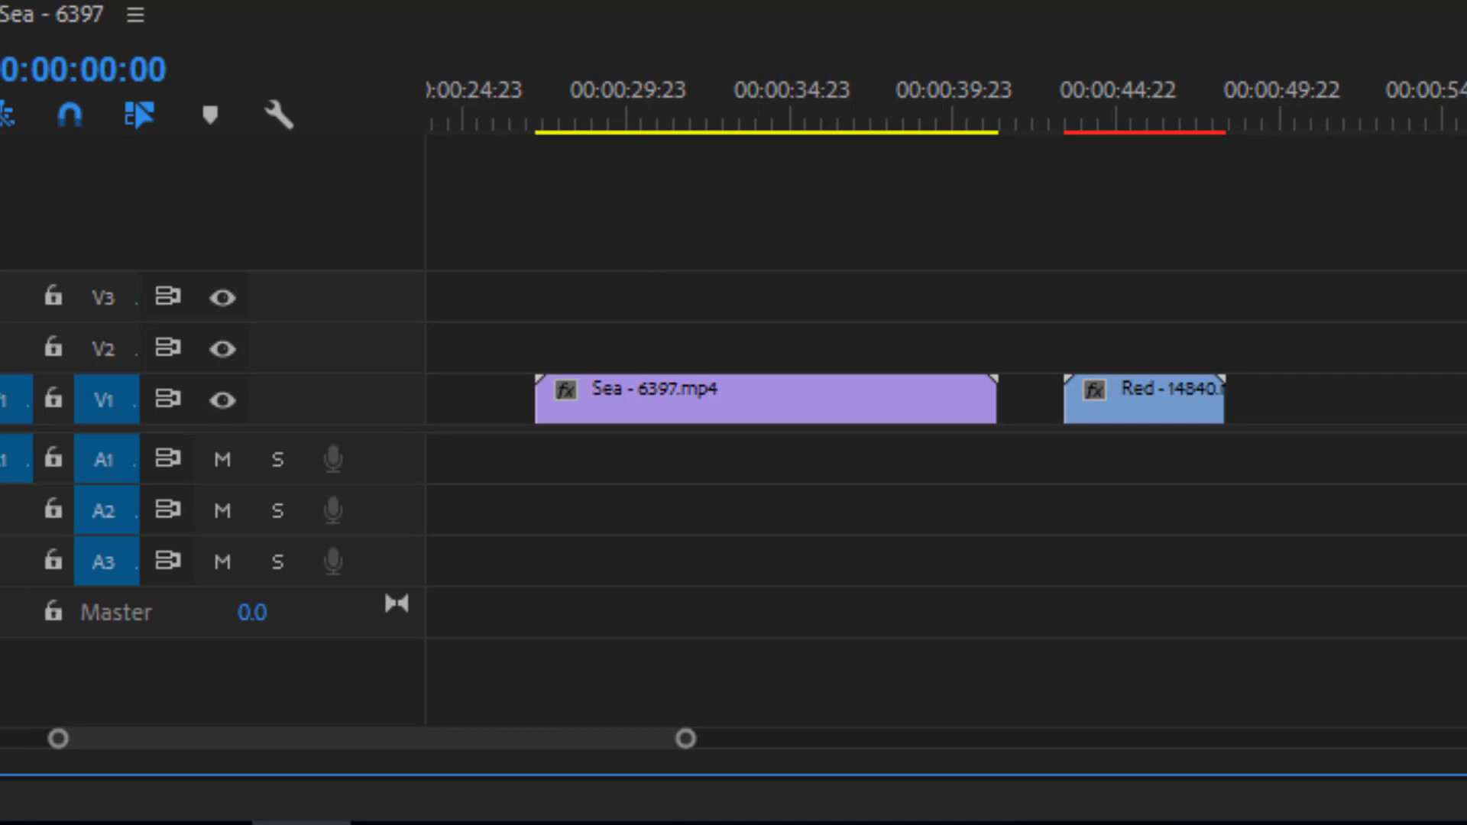
- Move the Red clip earlier on track V1 so it starts exactly where the Sea clip ends
drag(629, 268, 940, 572)
drag(1123, 255, 1284, 501)
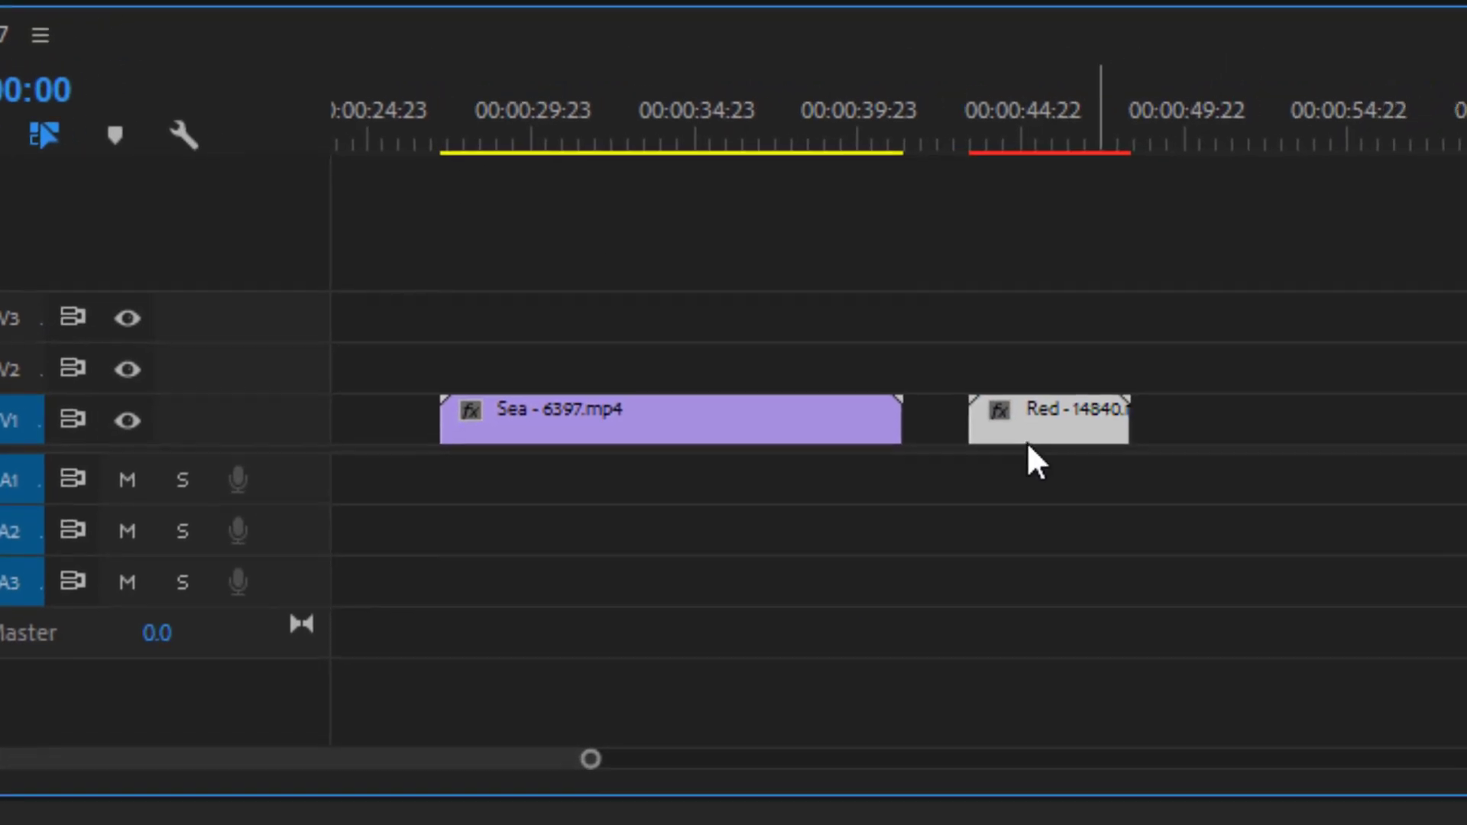
drag(1121, 397, 1101, 399)
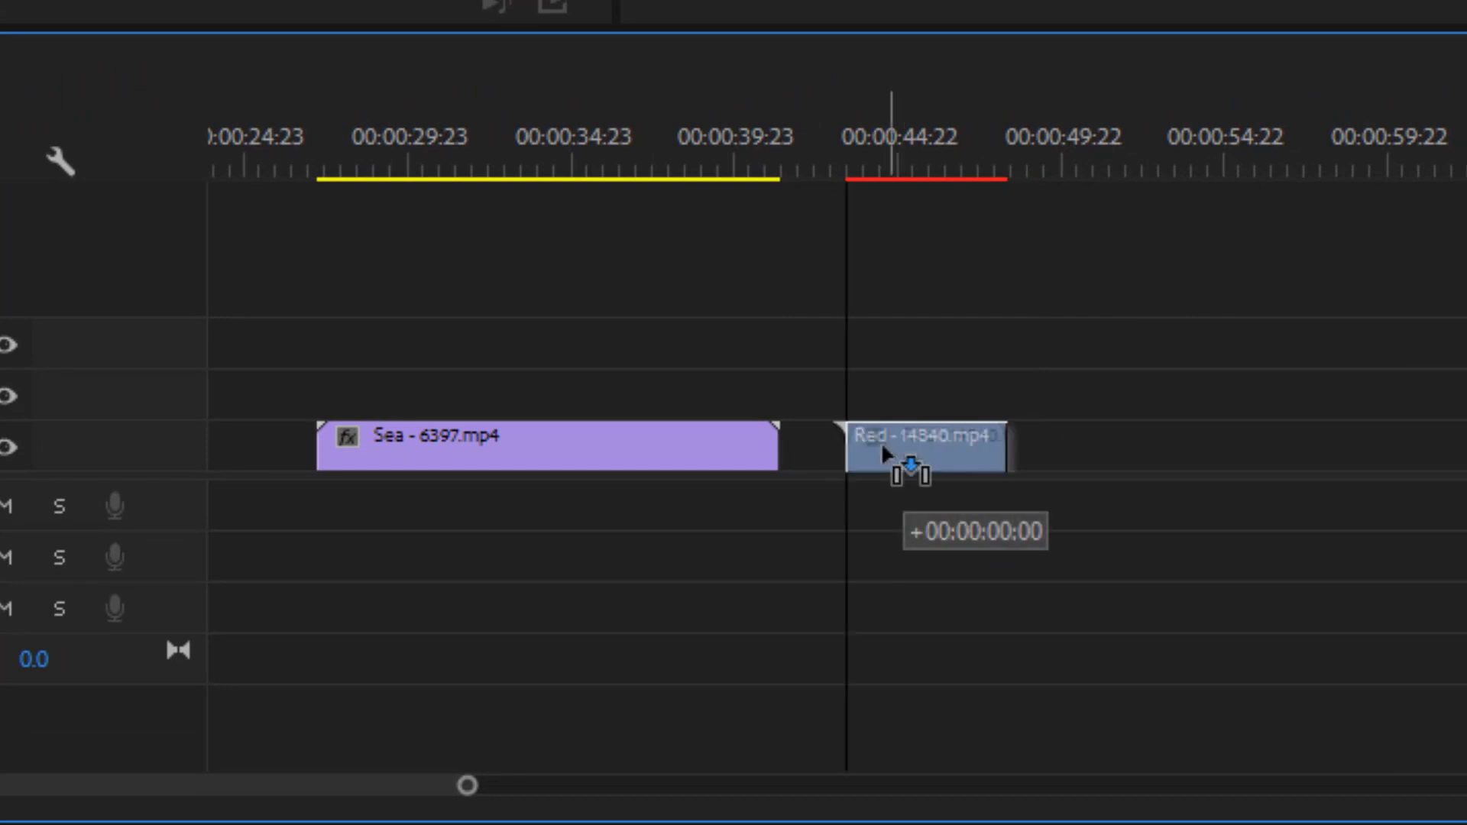
drag(882, 448, 841, 451)
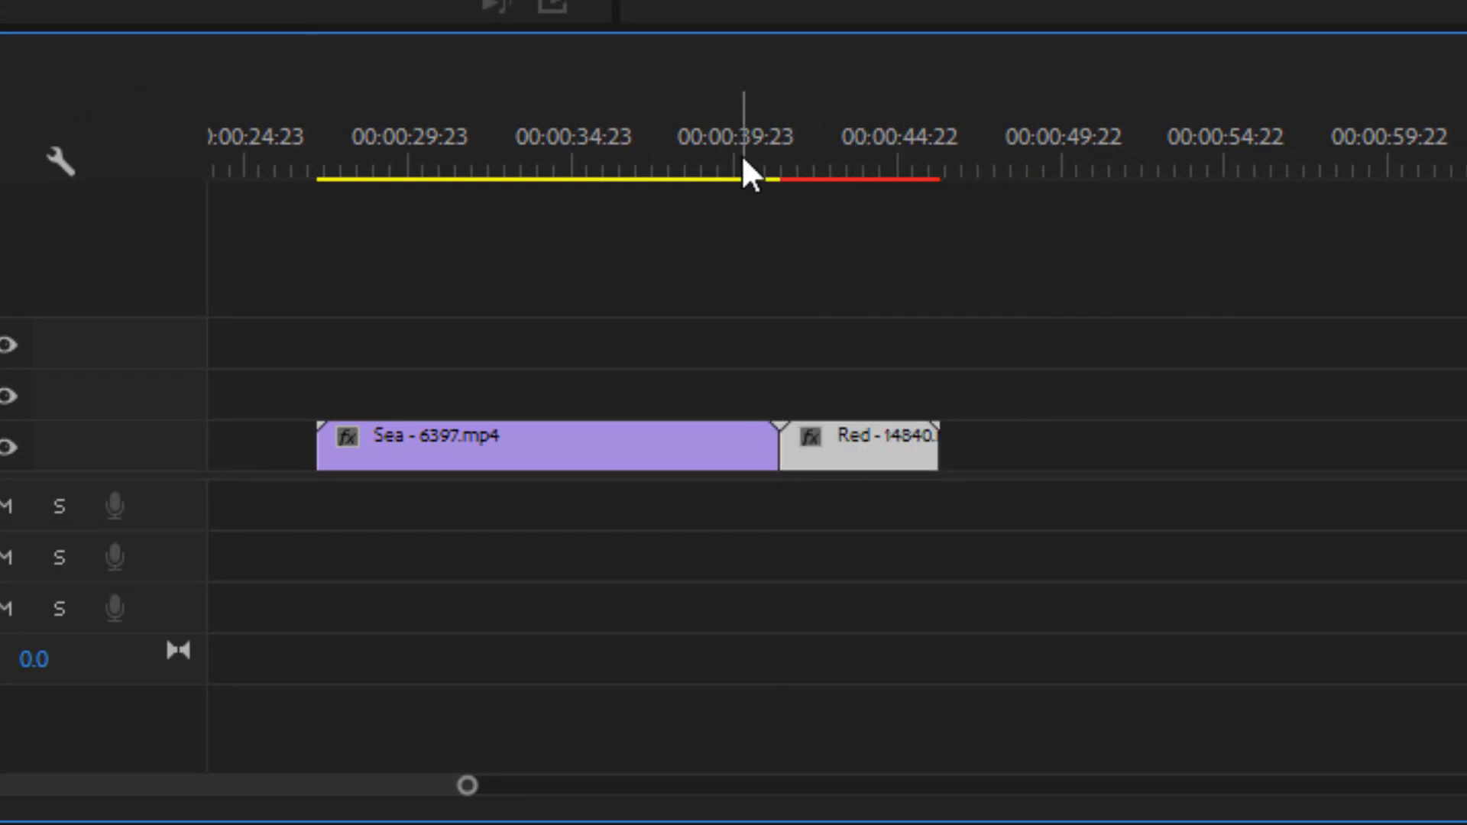
- Play back the cut between the Sea and Red clips to review the change without a transition
drag(743, 159, 709, 139)
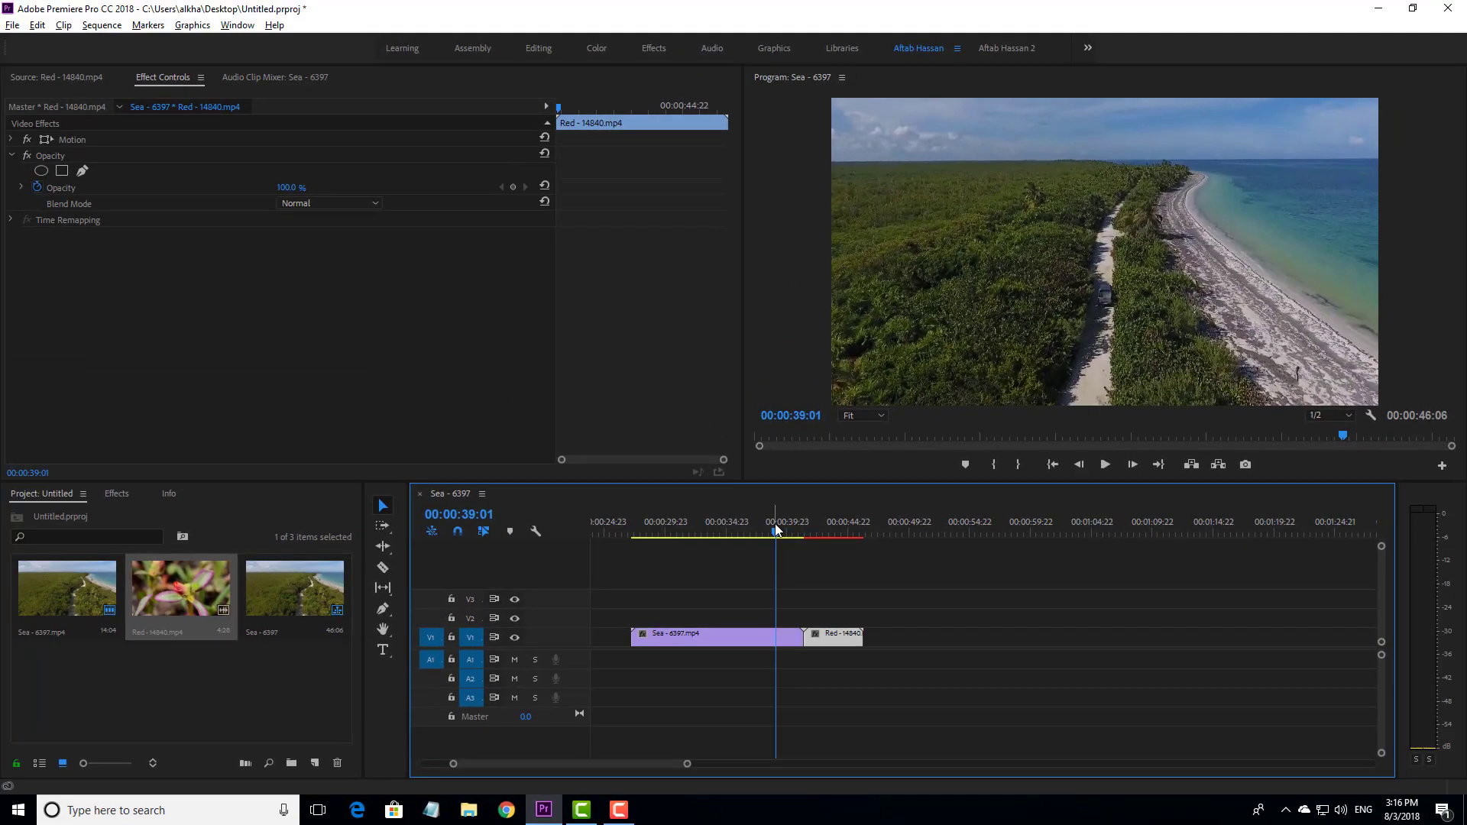
key(space)
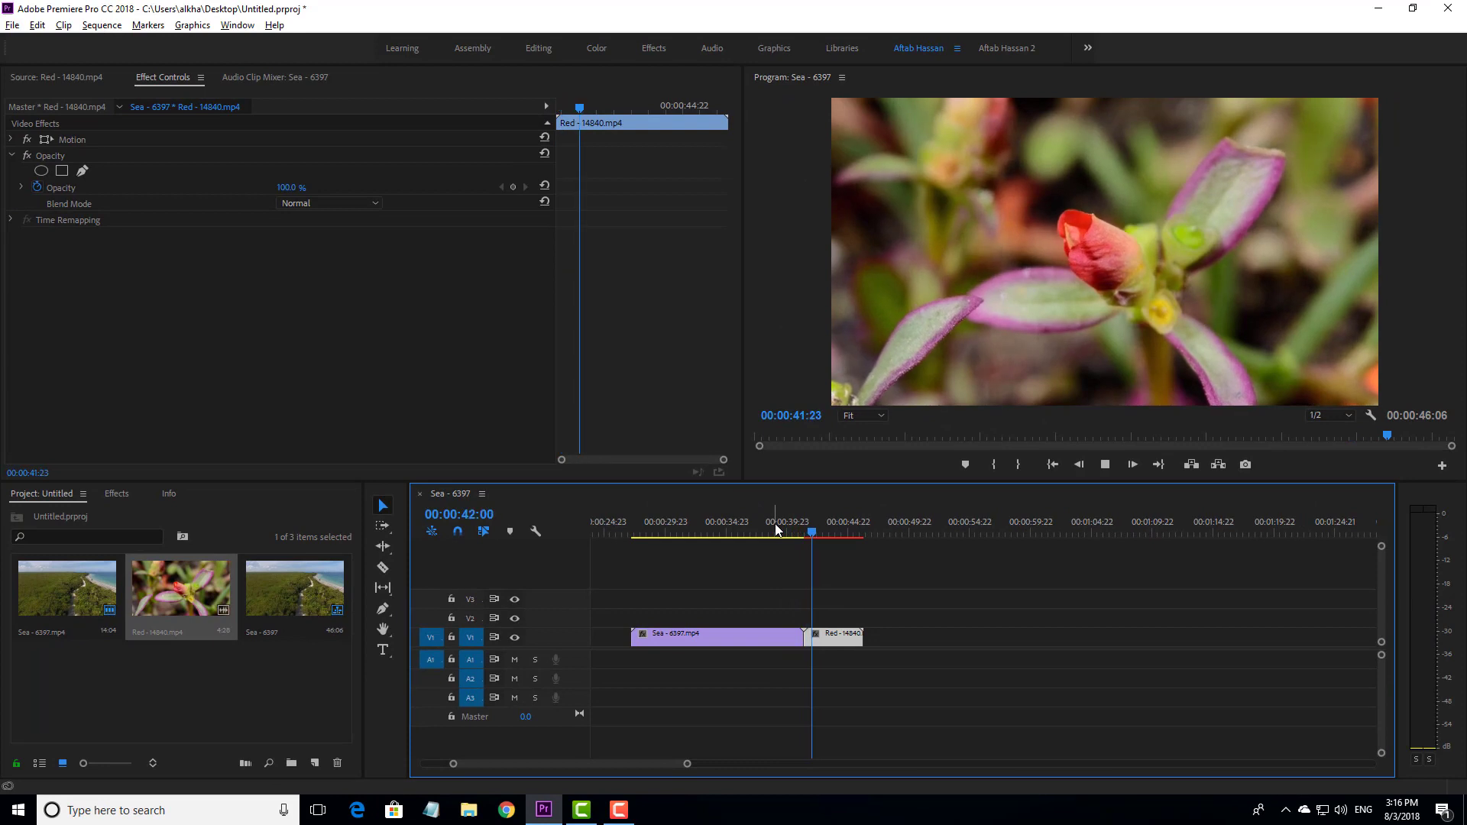
click(801, 532)
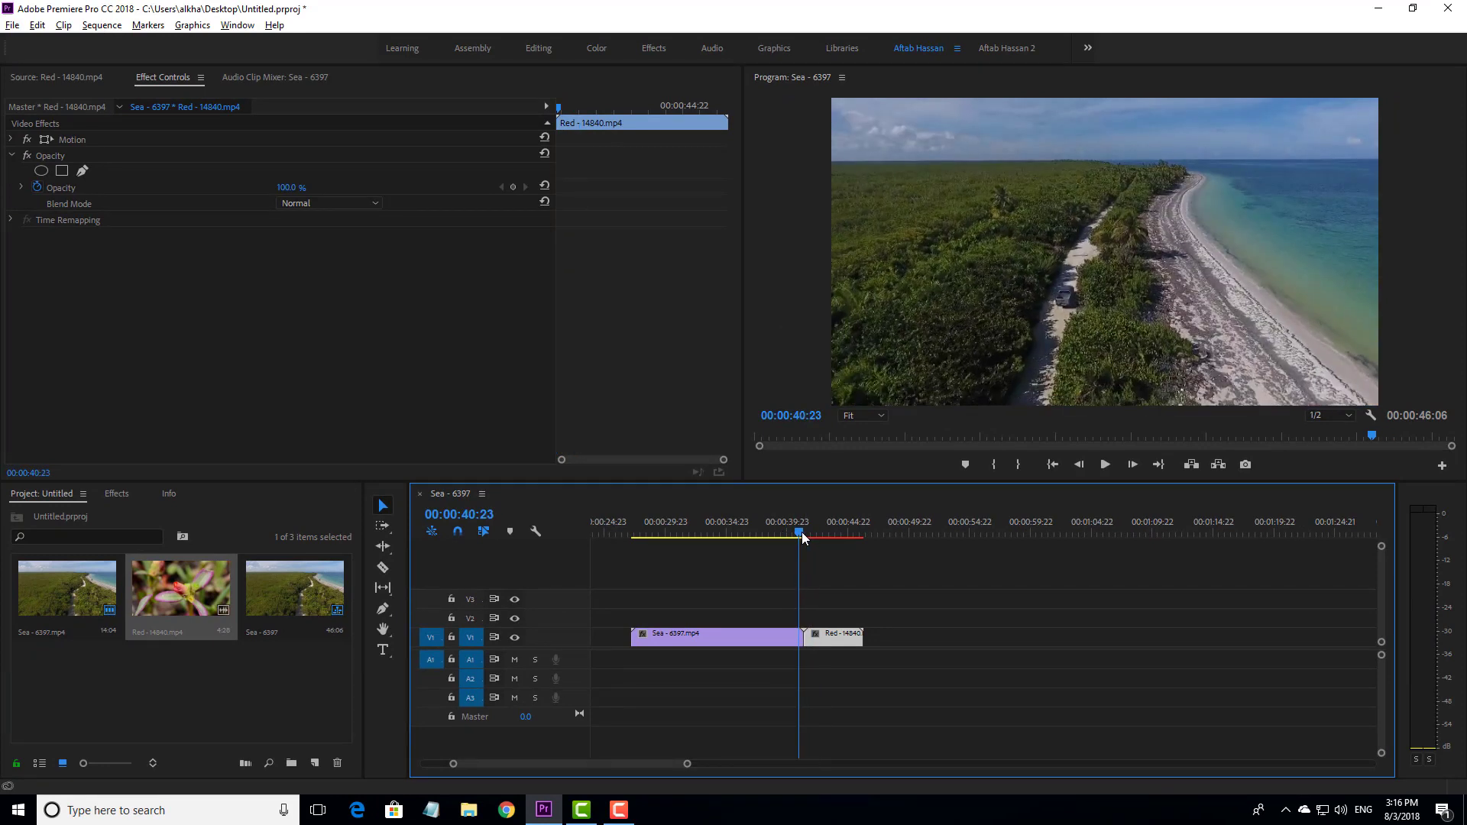
mouse_move(801, 532)
mouse_down()
mouse_move(818, 535)
mouse_move(790, 536)
mouse_up()
key(space)
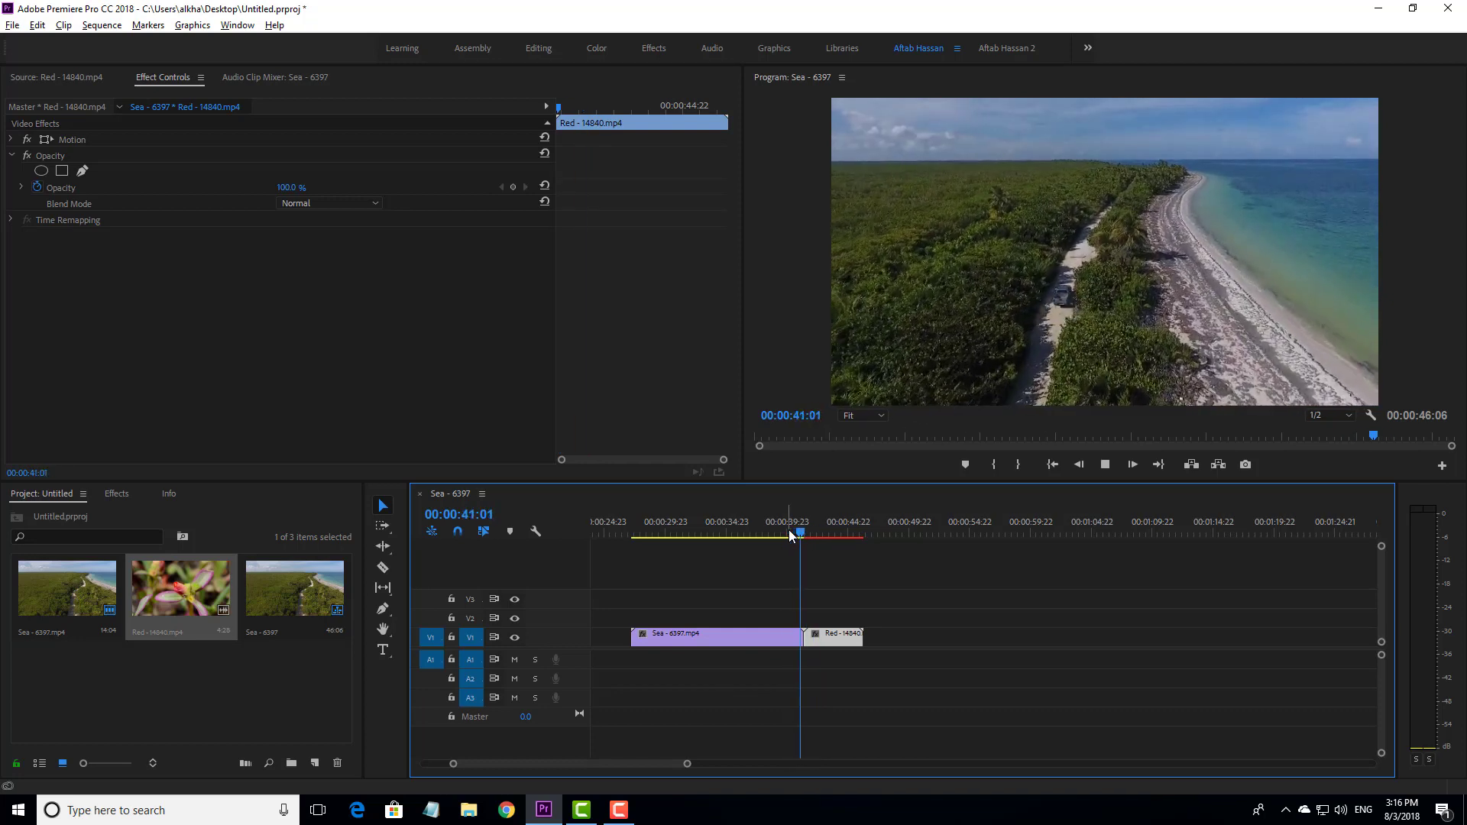
key(space)
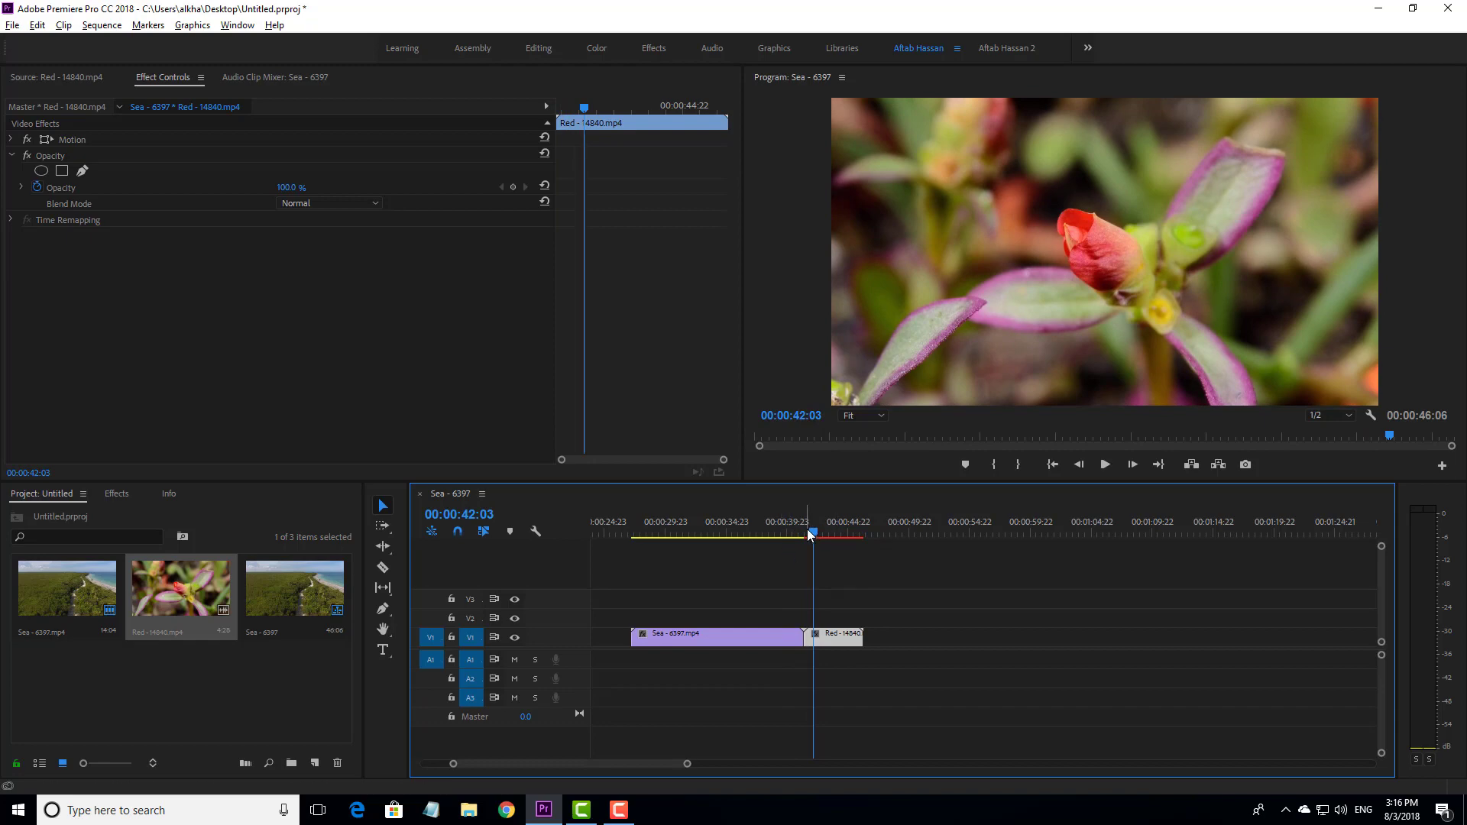
click(796, 530)
click(787, 530)
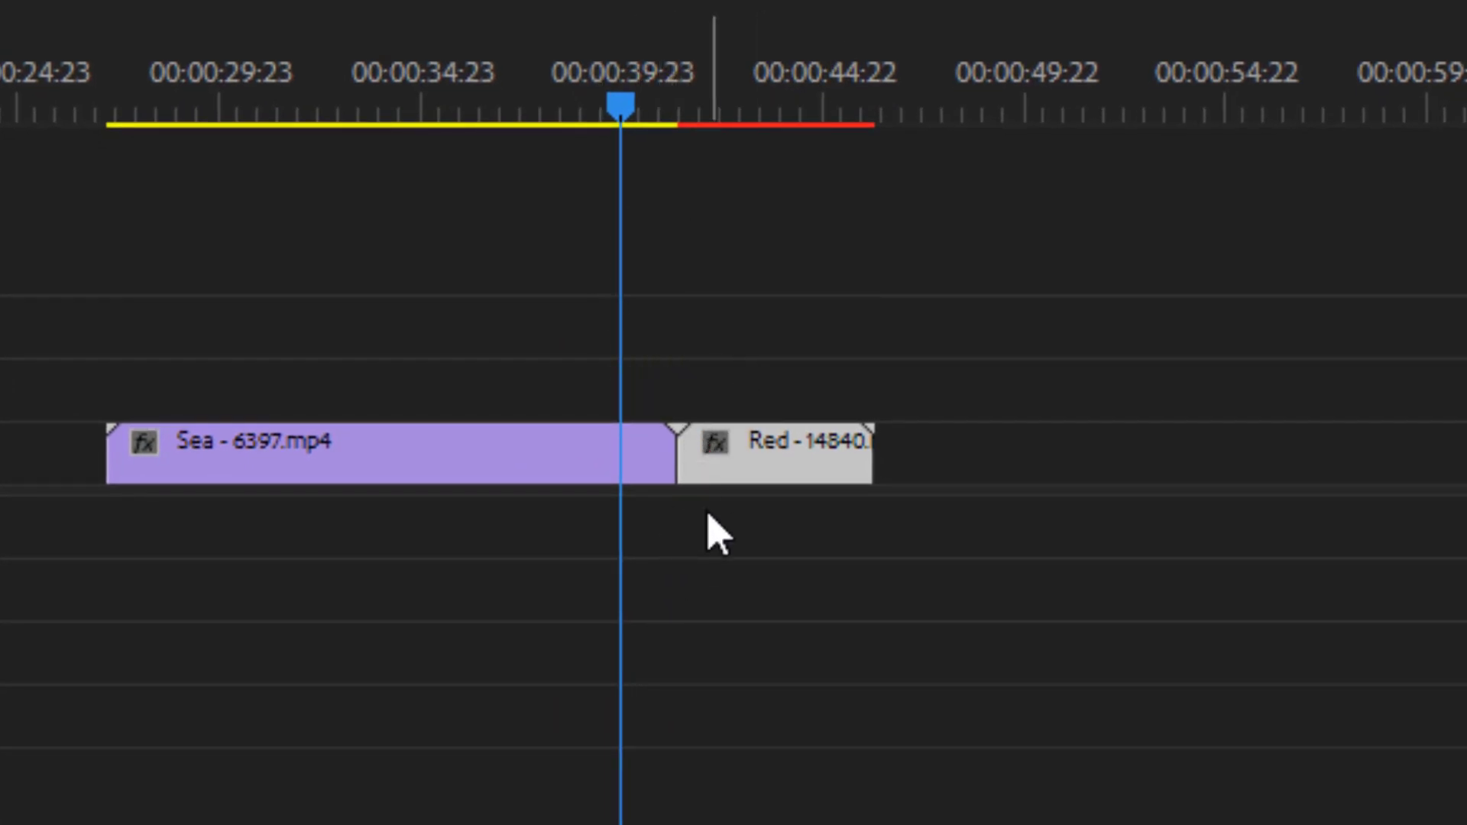
click(714, 558)
drag(766, 321, 599, 597)
click(839, 573)
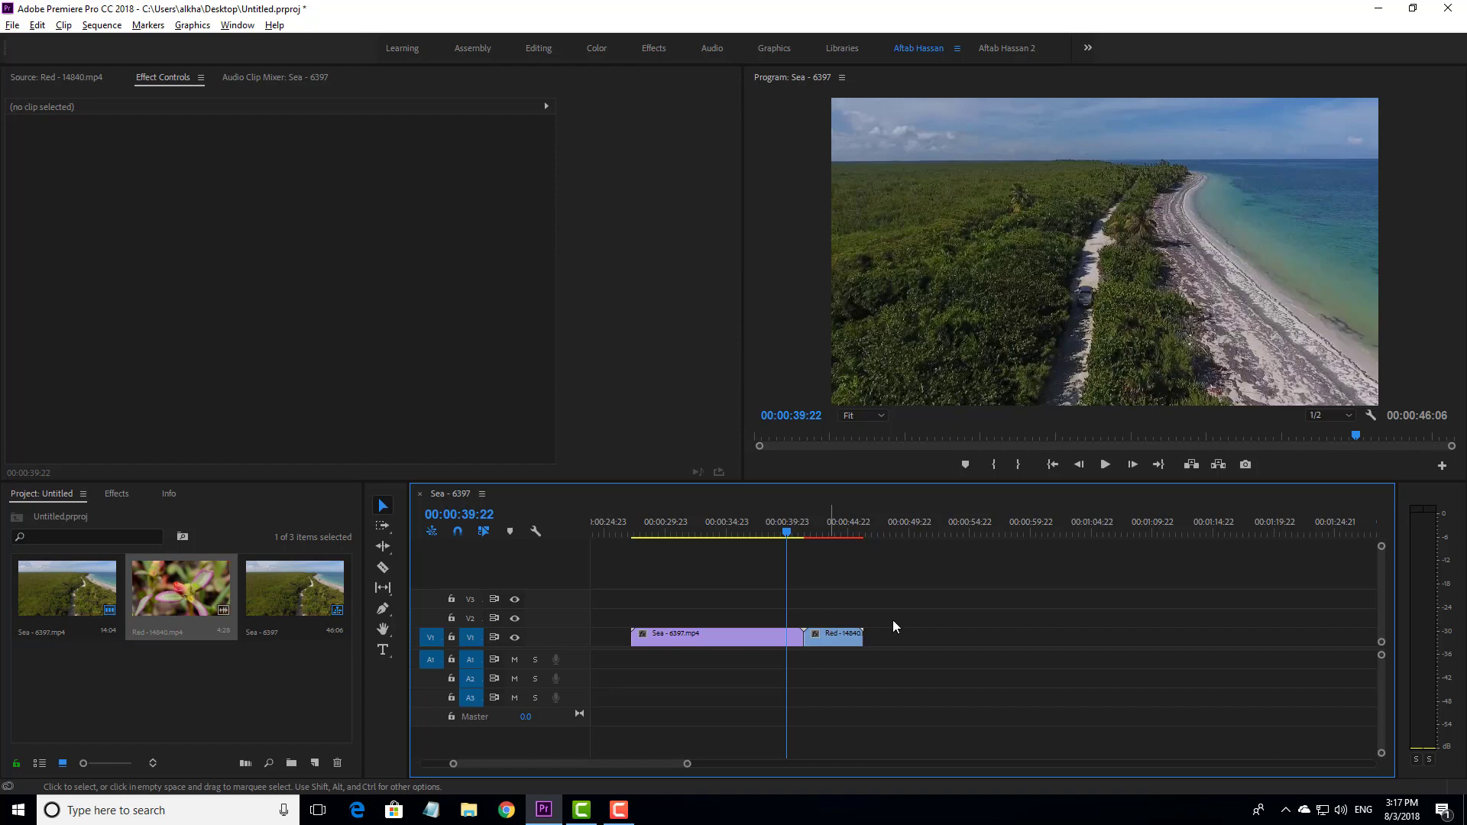
drag(848, 584, 787, 662)
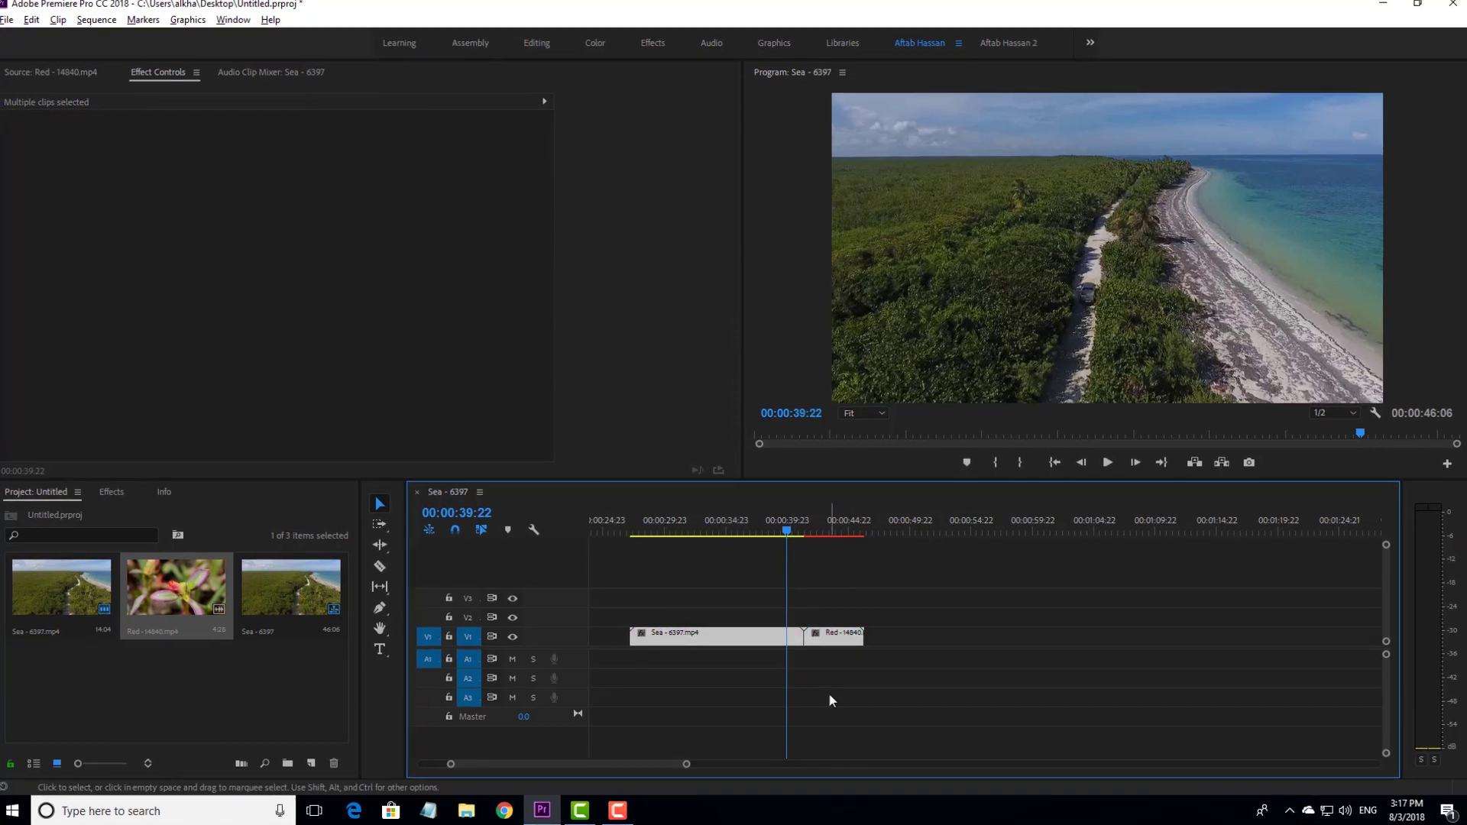
click(824, 674)
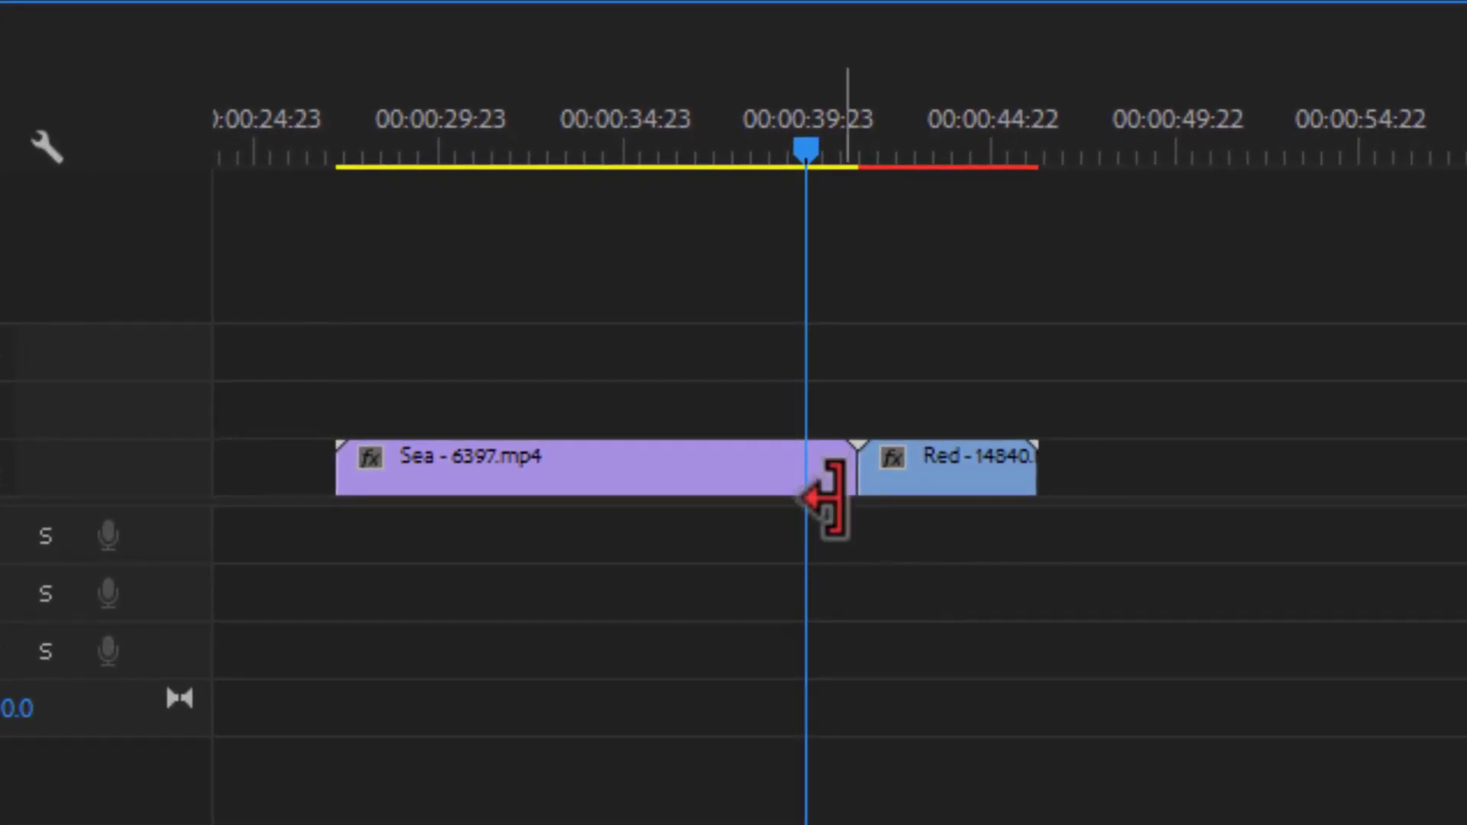
- Apply the default video transition at the start of the Red clip where it meets the Sea clip, accepting repeated frames
key(ctrl+d)
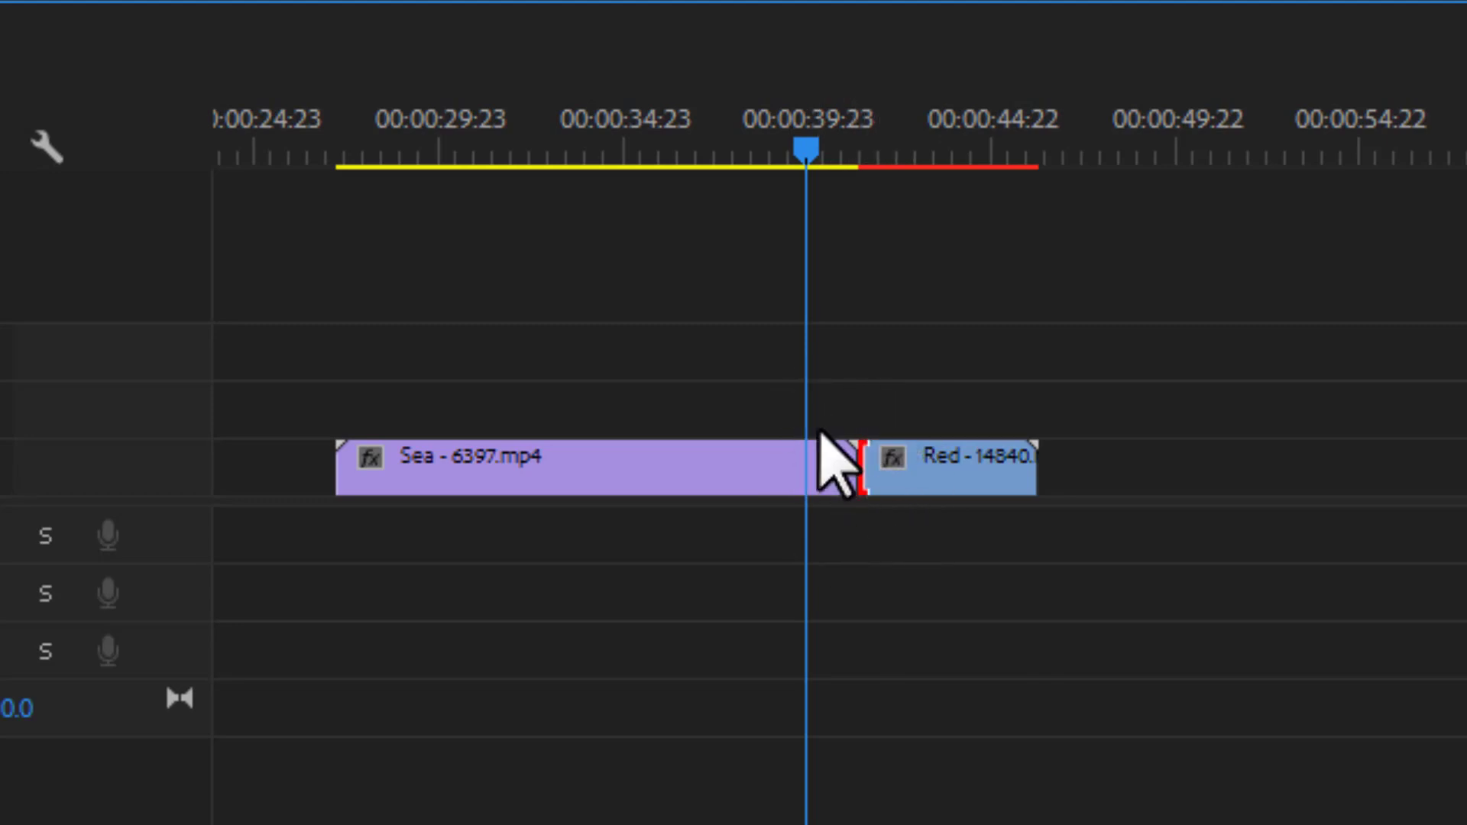
click(865, 458)
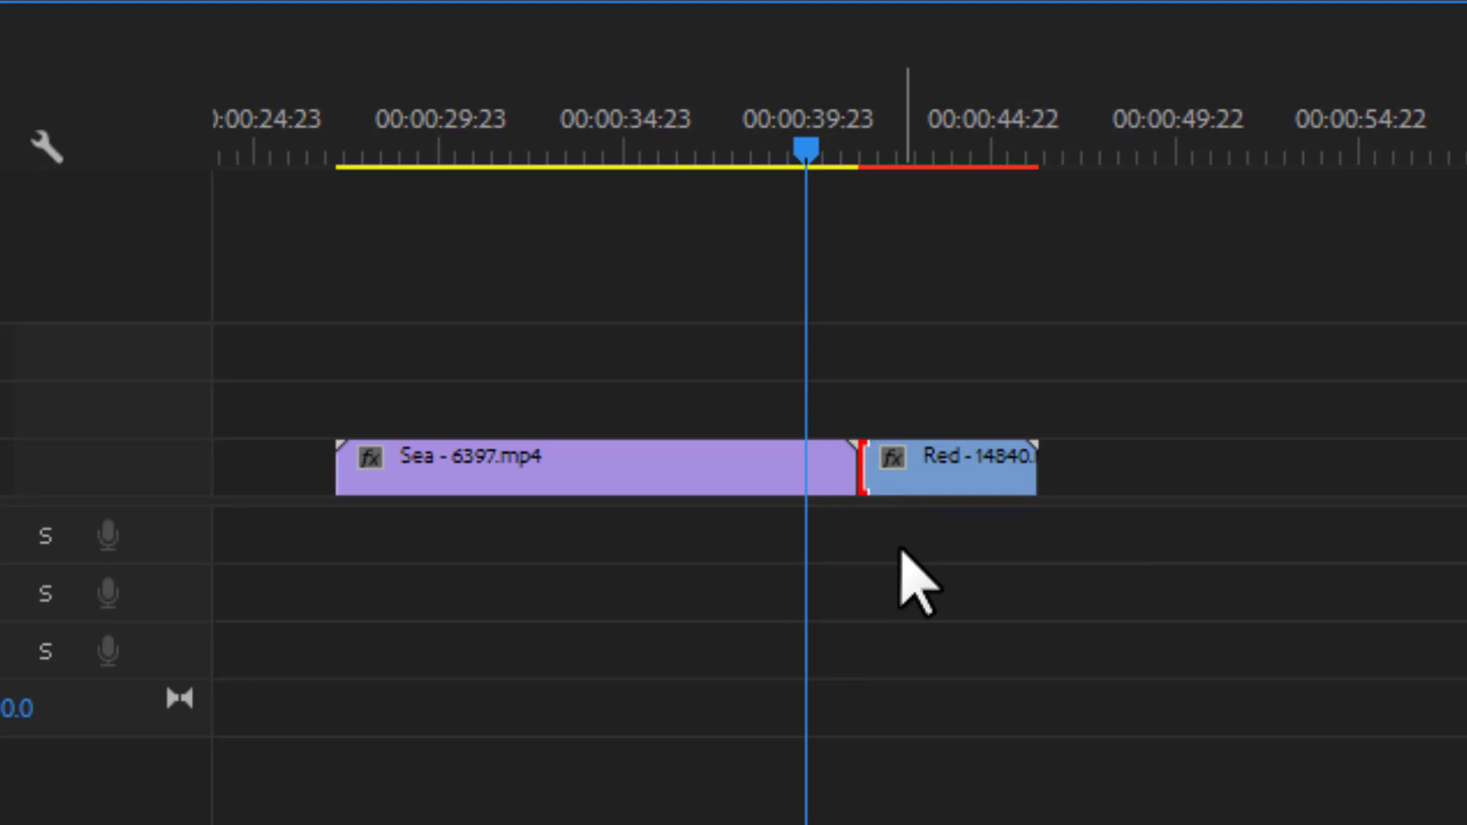
key(ctrl+d)
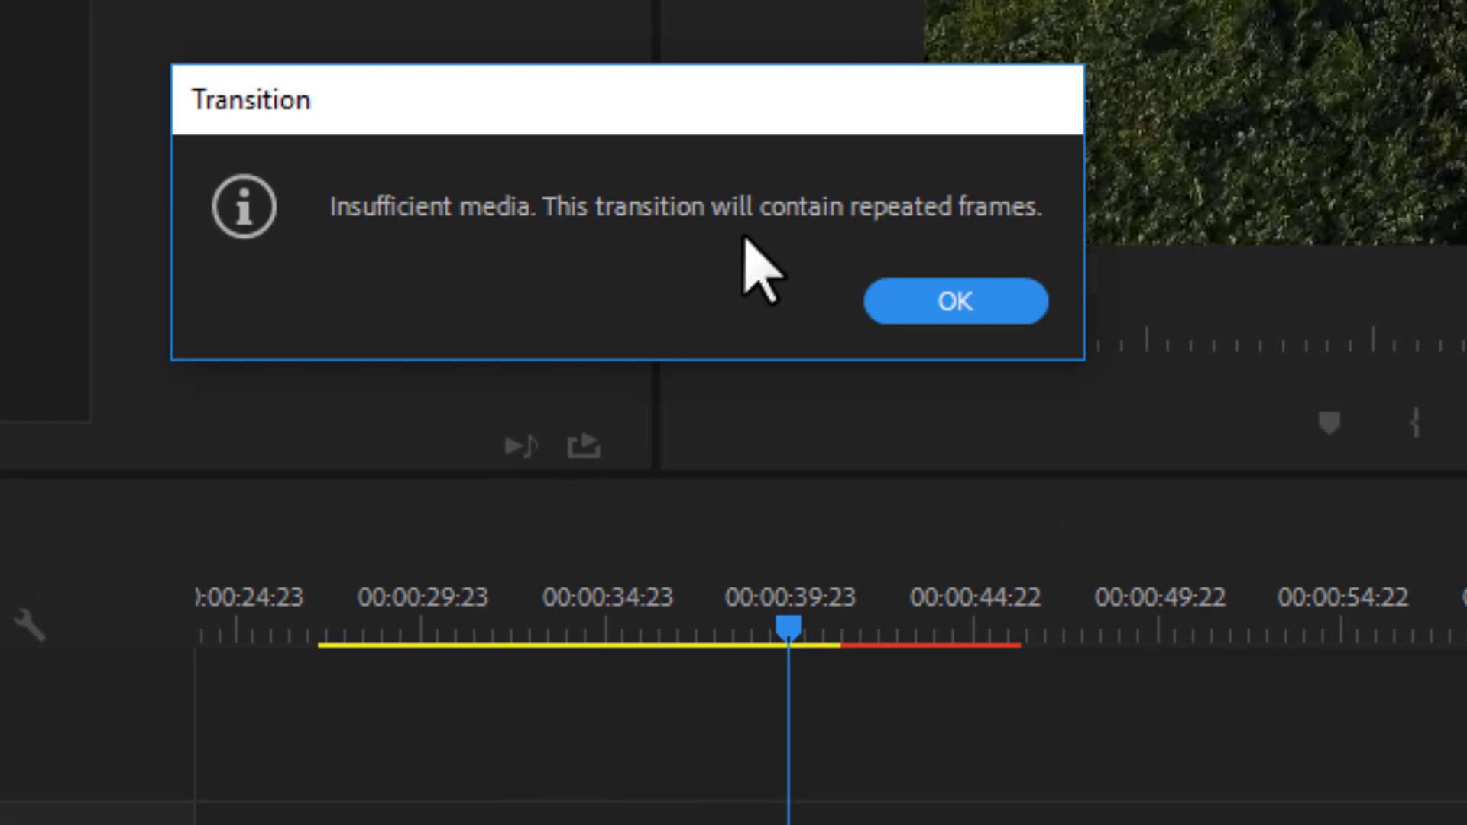
click(934, 298)
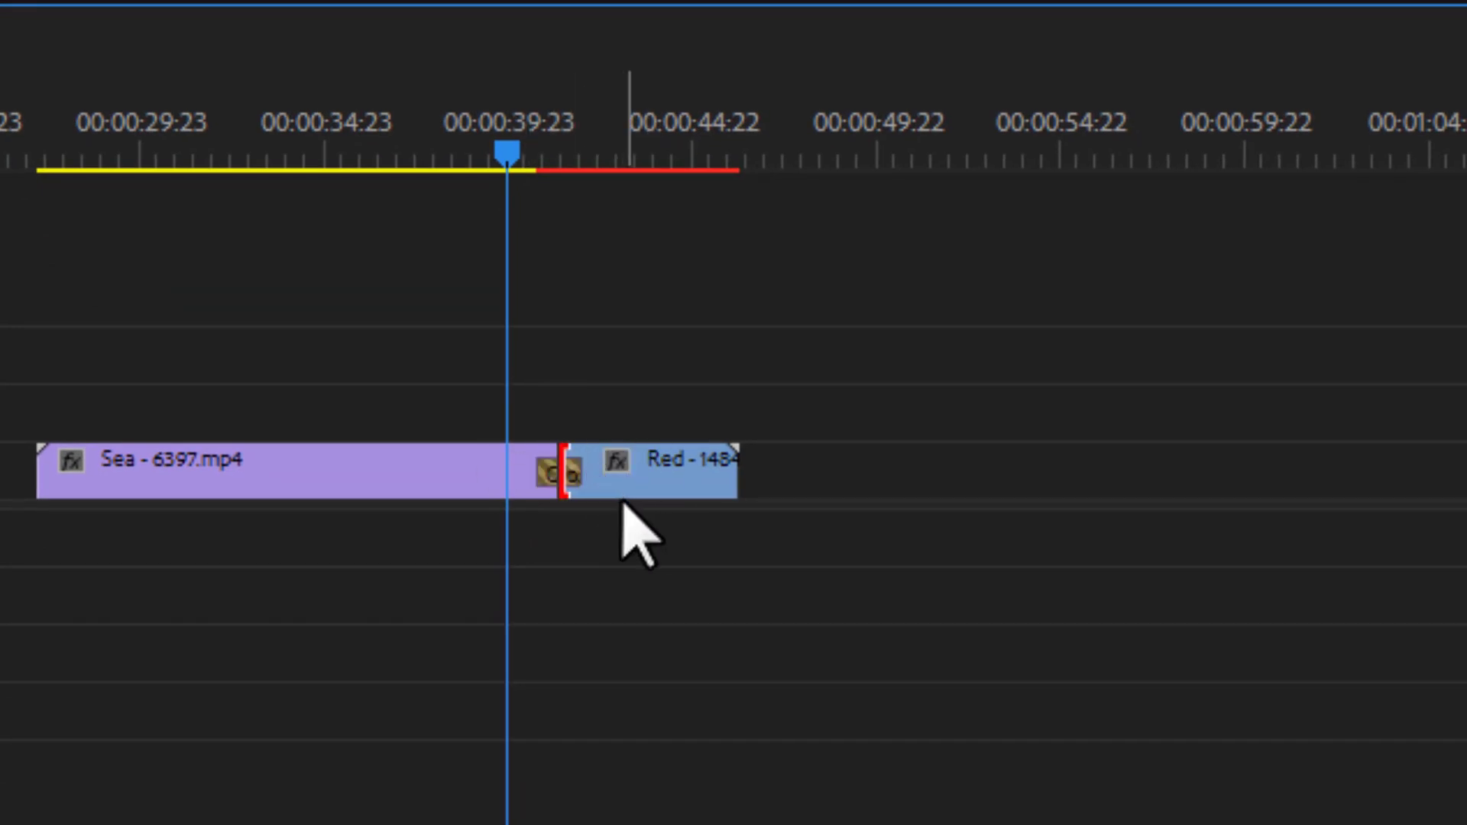
- Undo the transition at the cut, and try out the default transition on the end of the Red clip before undoing it
key(ctrl+z)
click(672, 583)
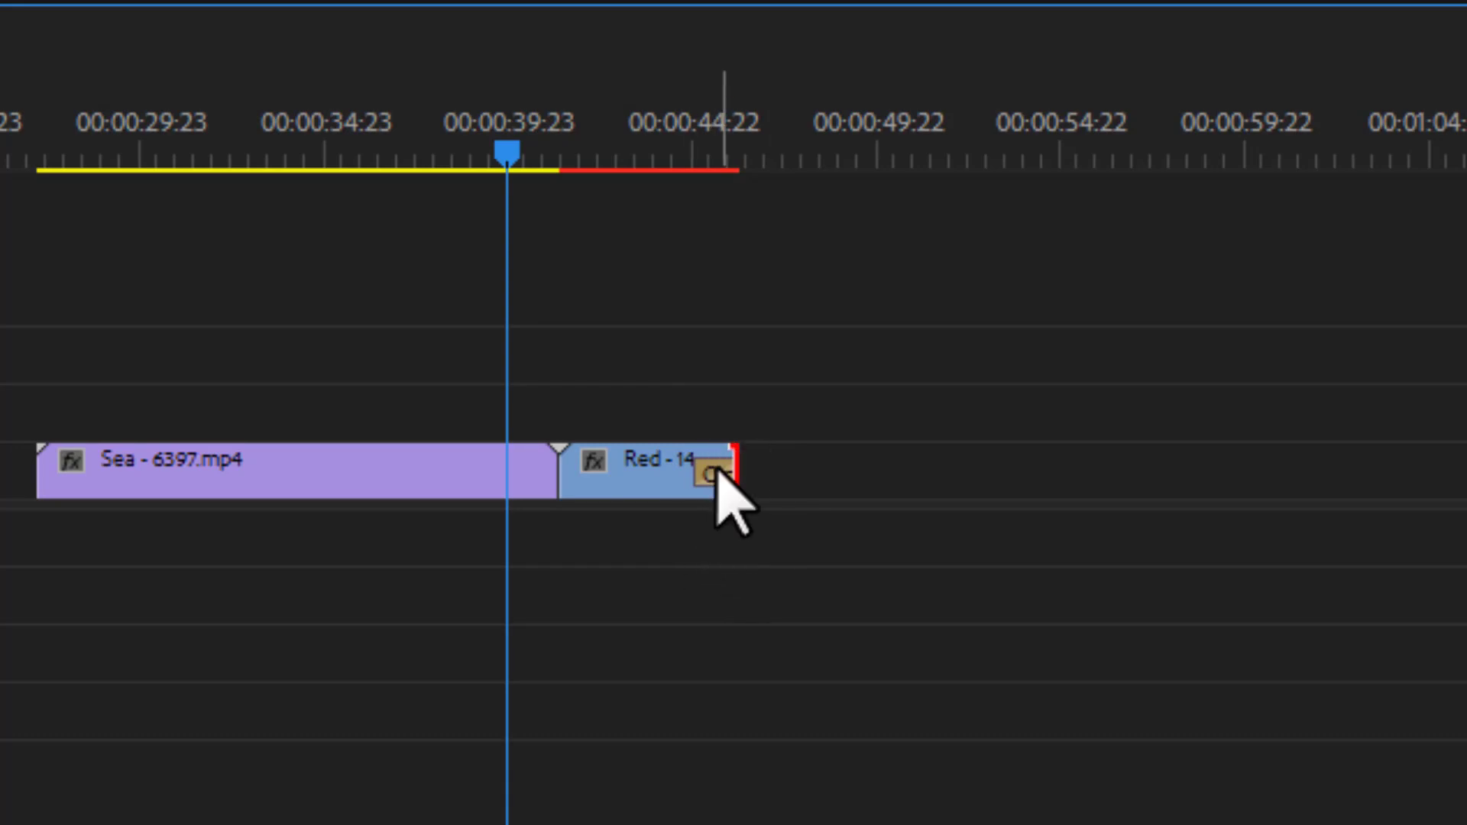
key(ctrl+z)
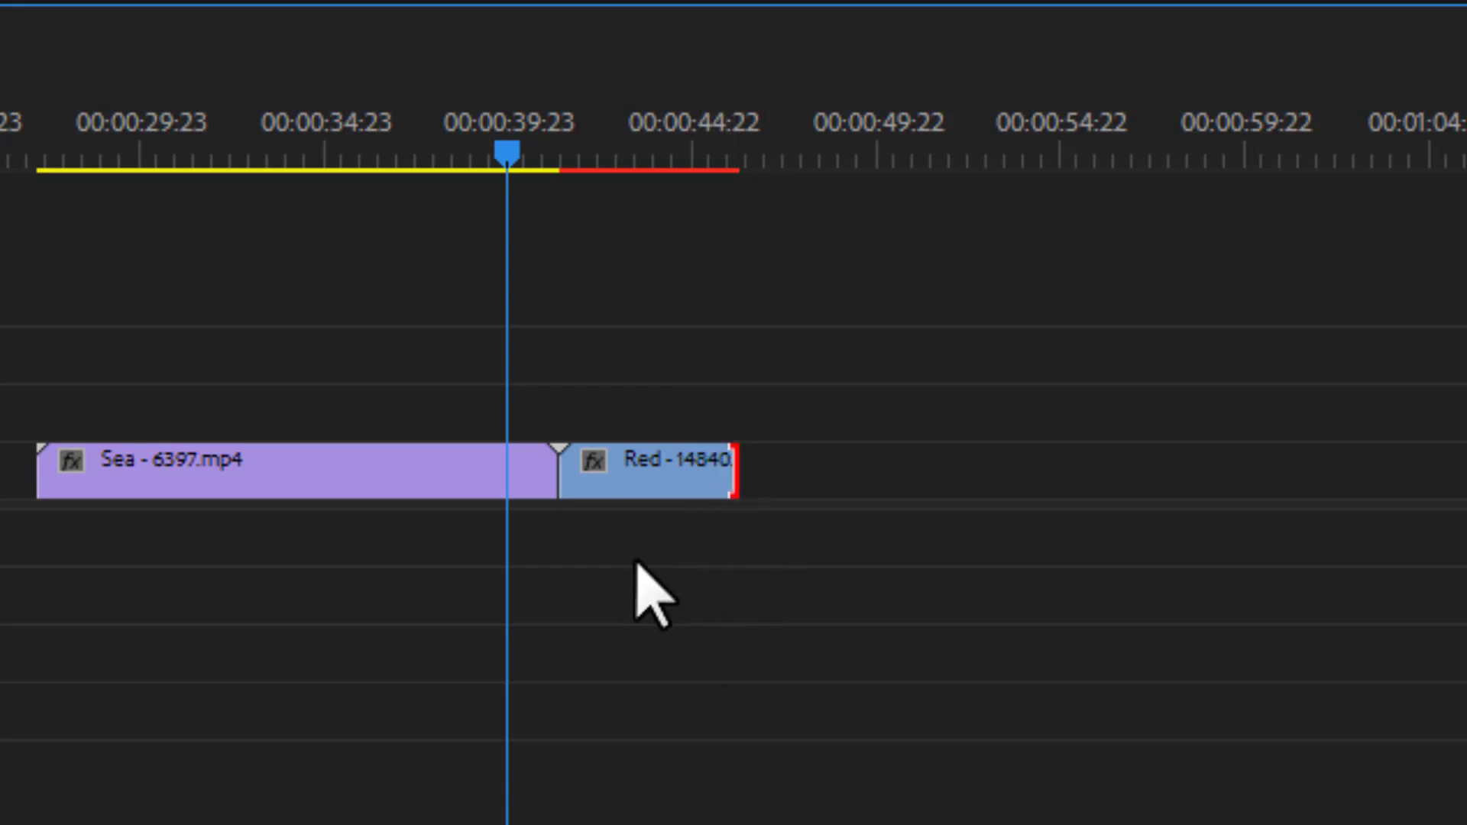
- Try out the default transition on the end of the Sea clip, accepting repeated frames, and undo it
right_click(548, 480)
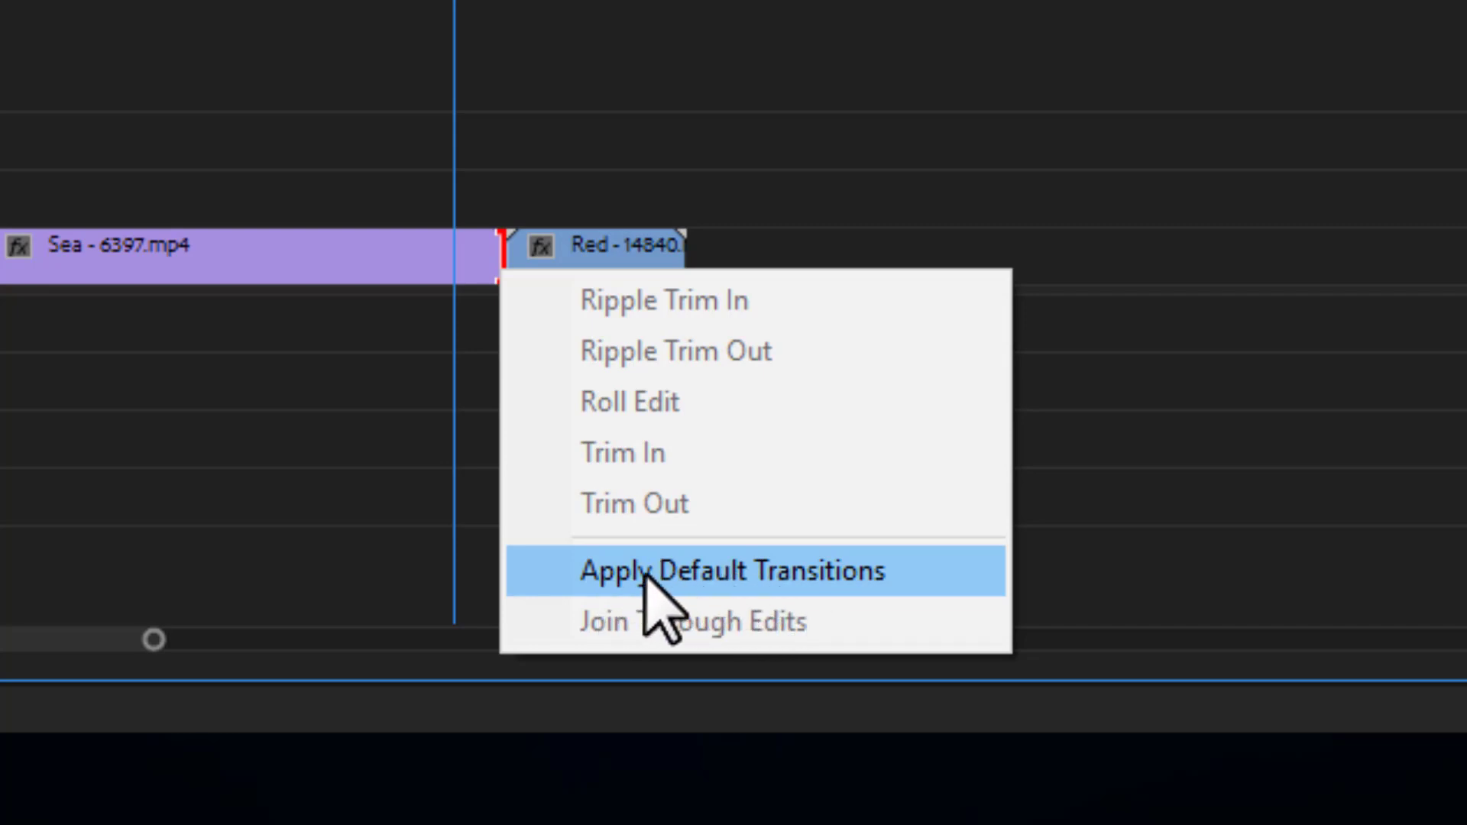
click(773, 569)
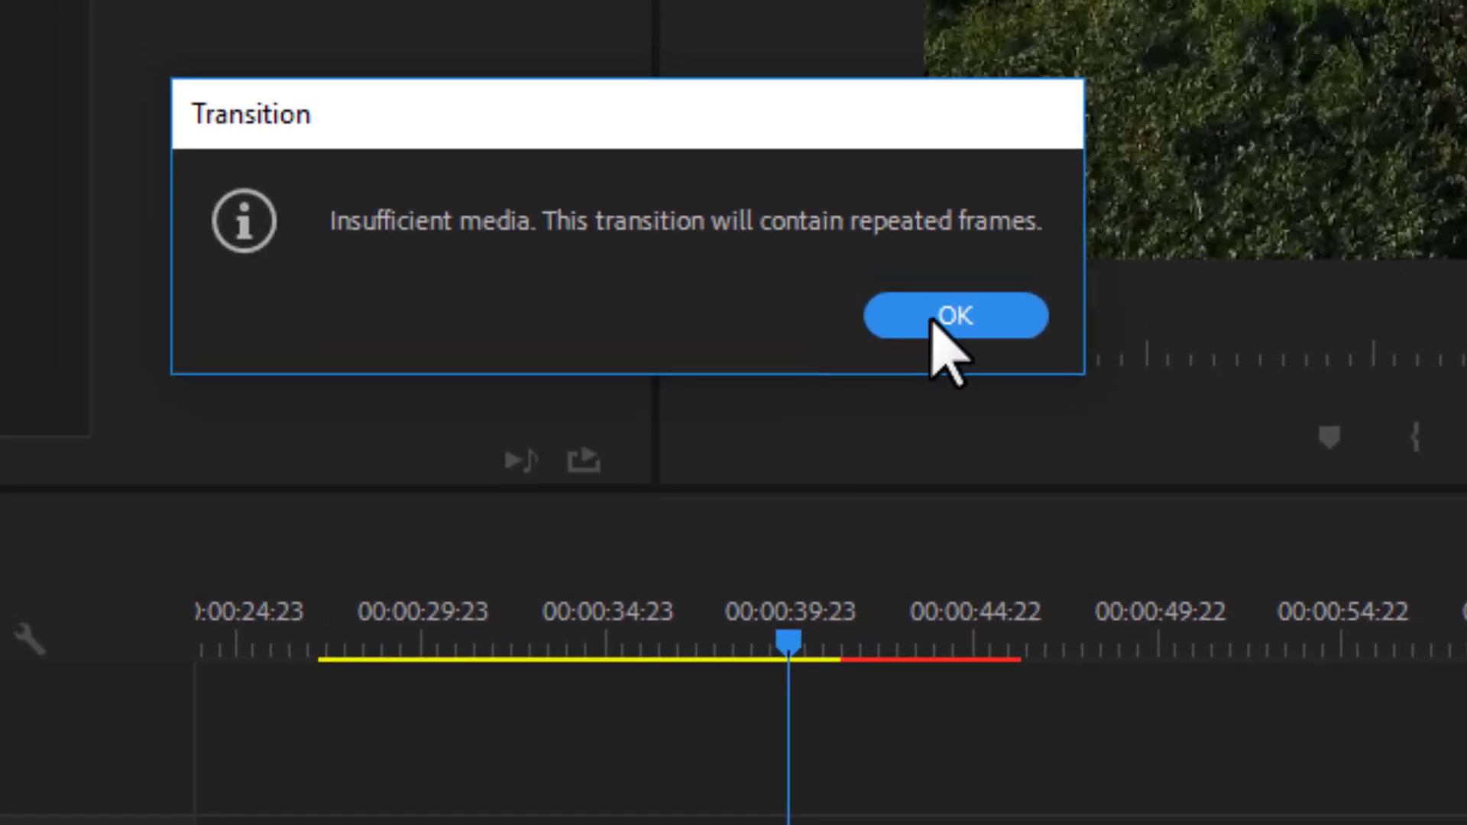
click(934, 320)
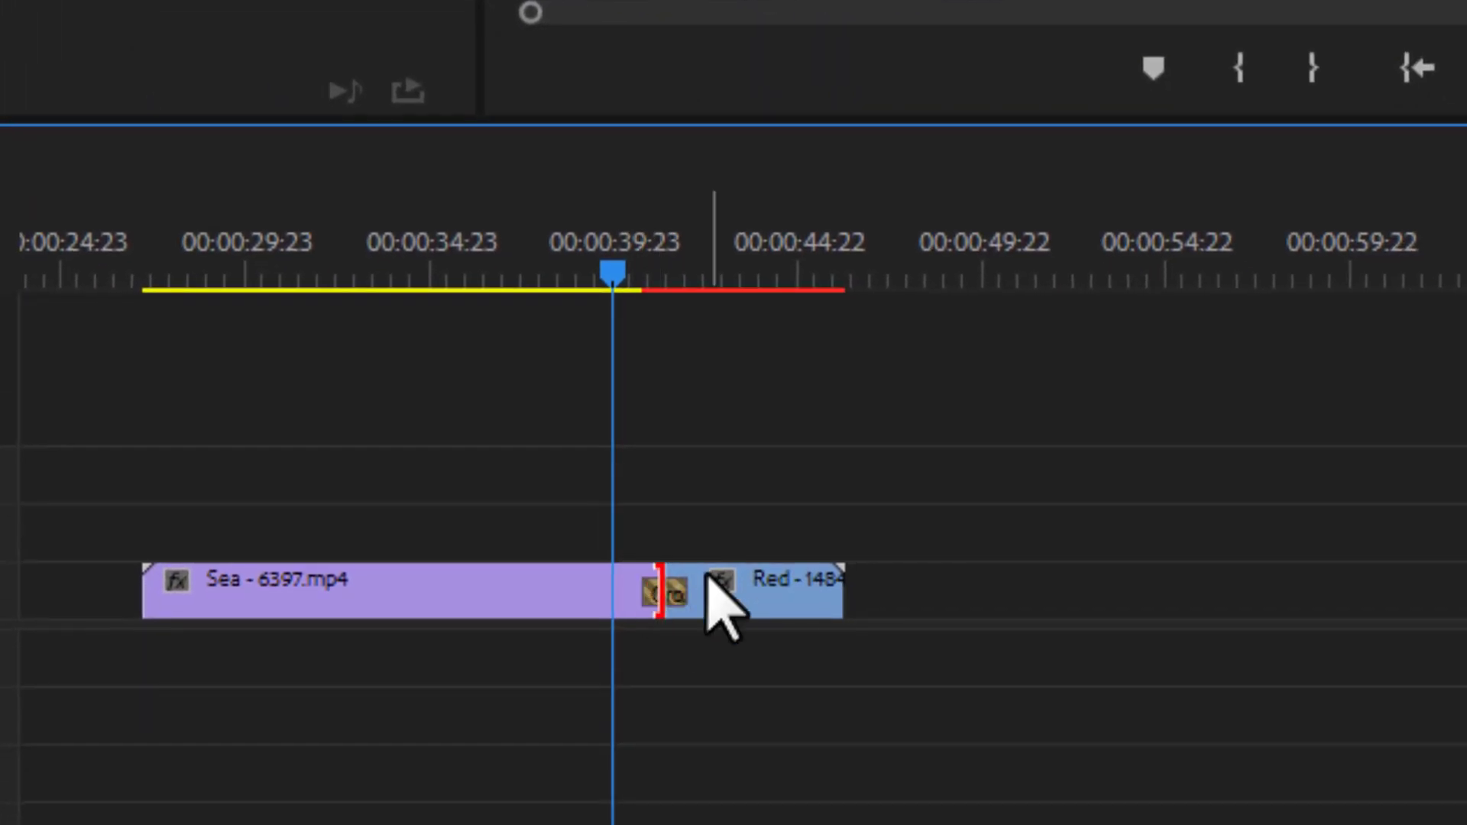
key(ctrl+z)
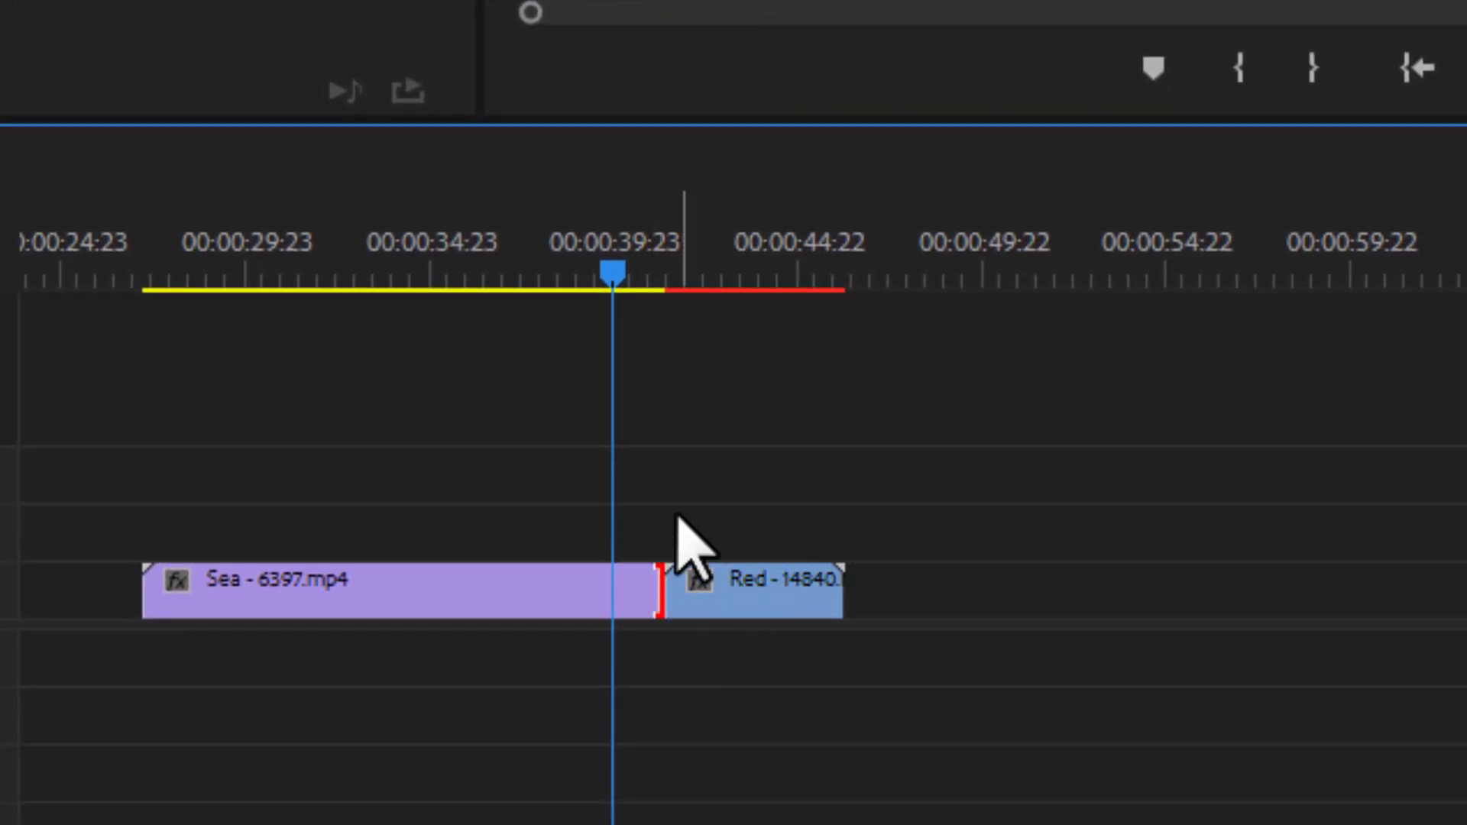
click(679, 515)
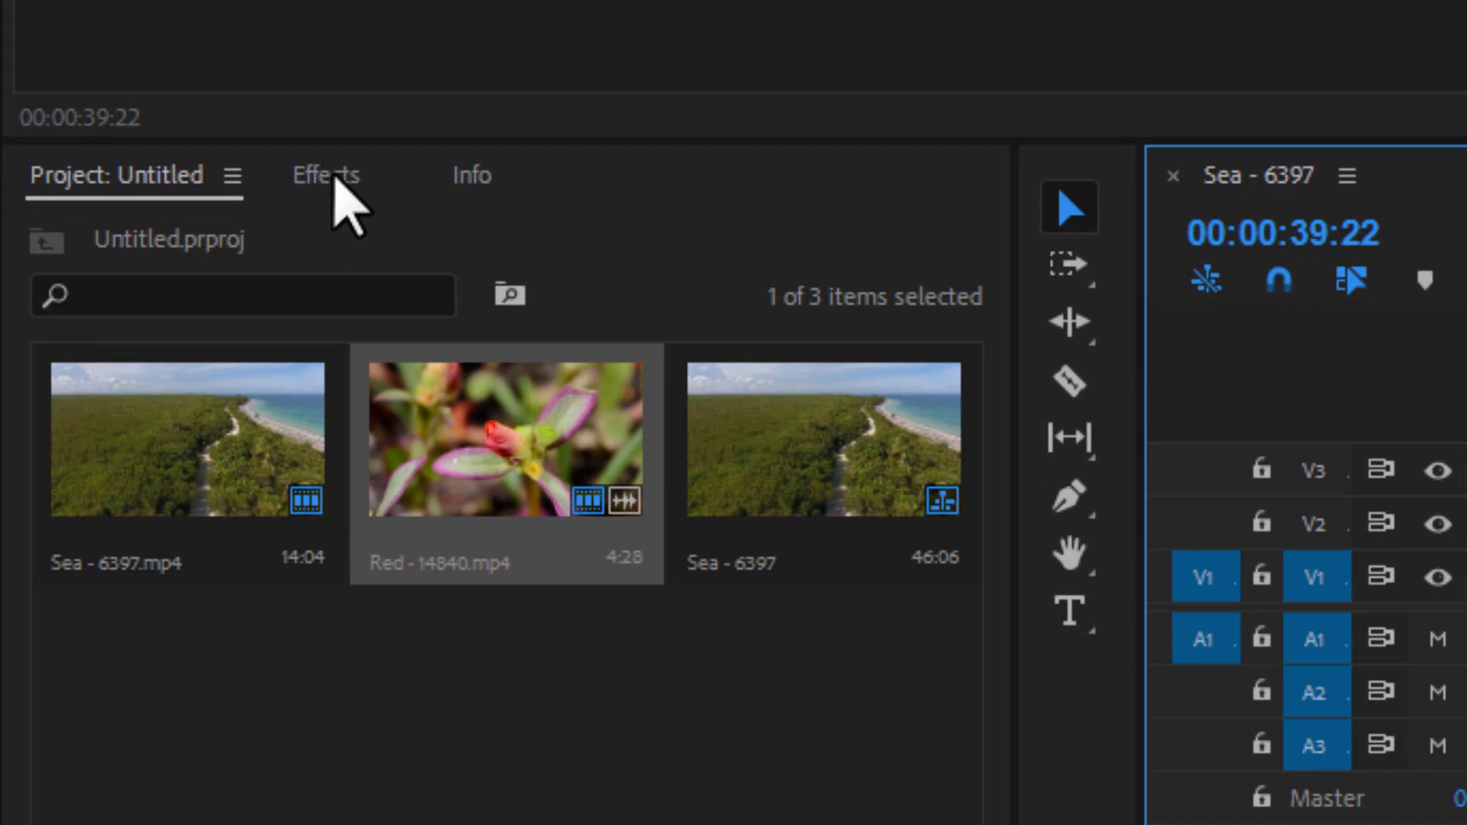
- Browse the effects library's Video Transitions categories and examine the transitions in the Dissolve group
click(336, 184)
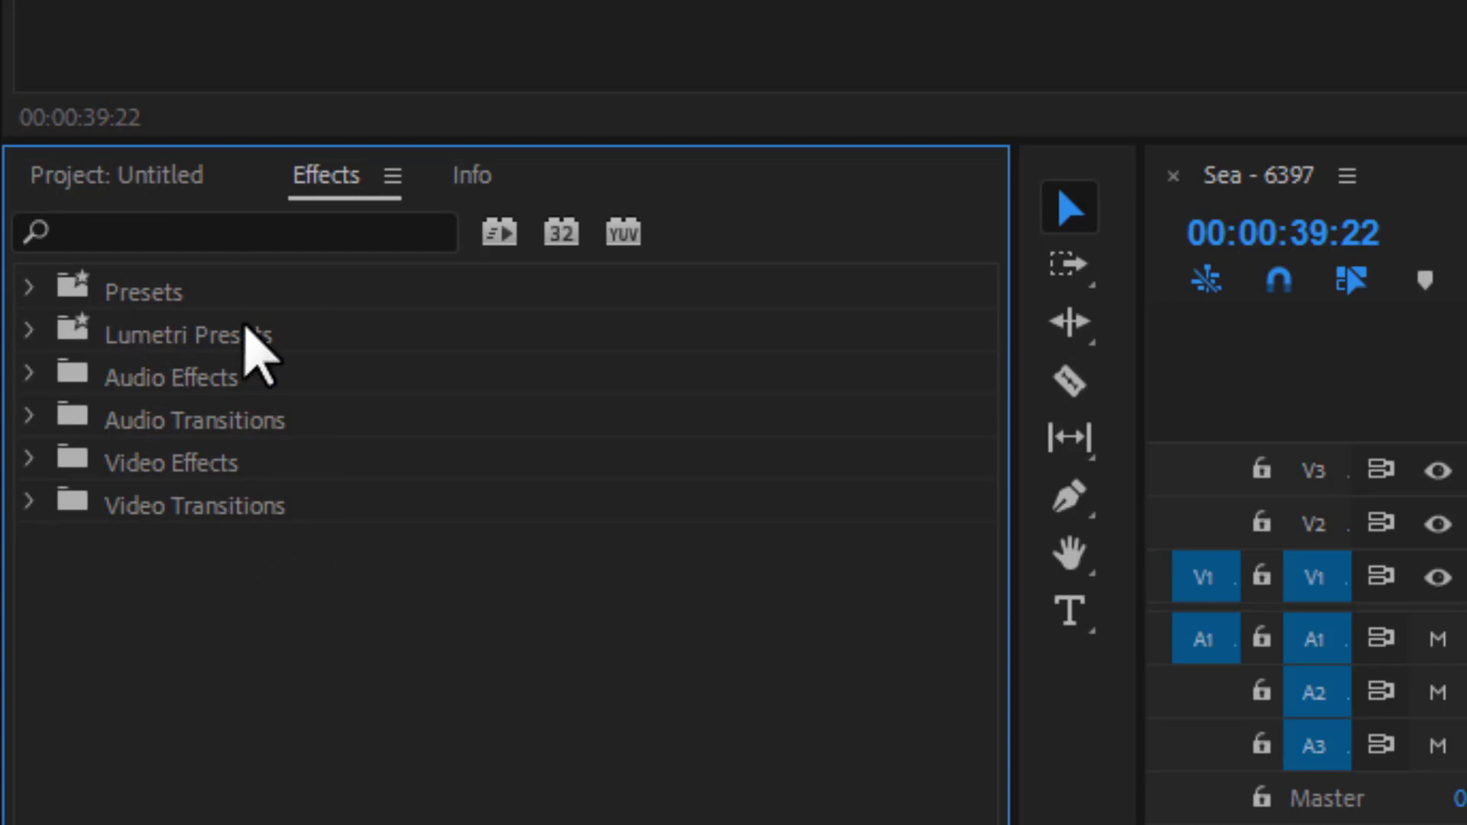
click(185, 229)
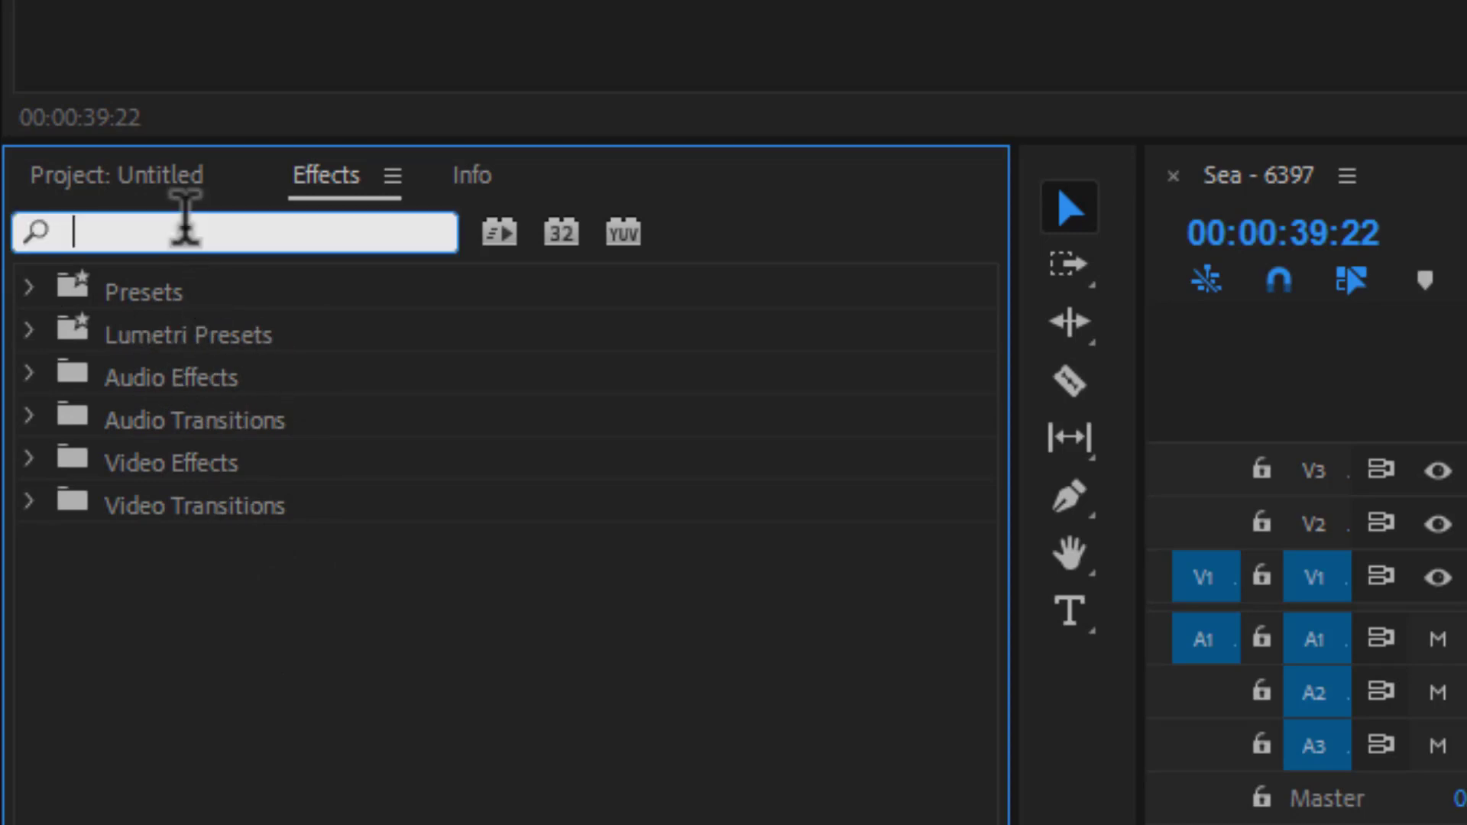
click(246, 745)
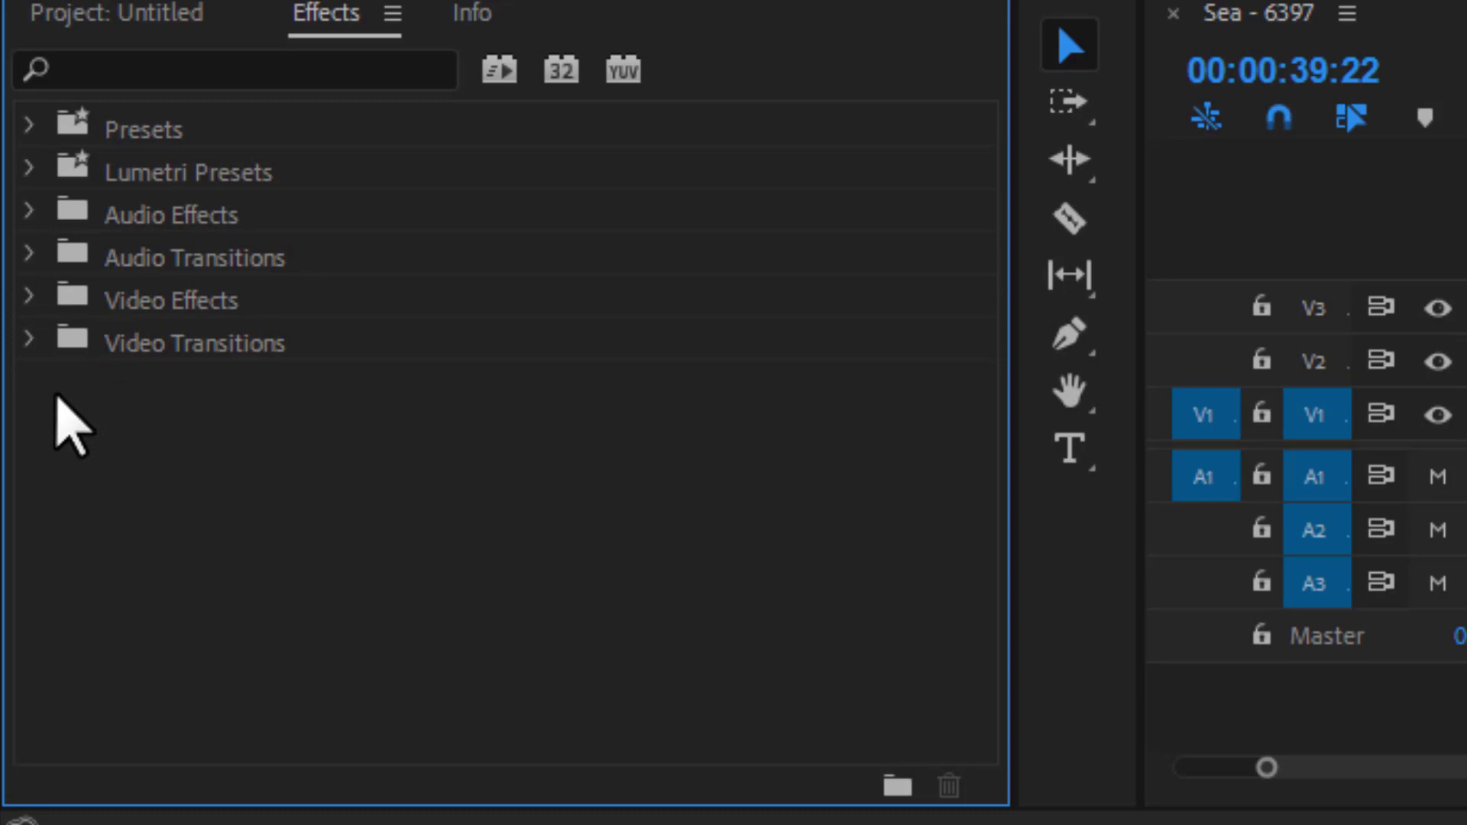
click(28, 344)
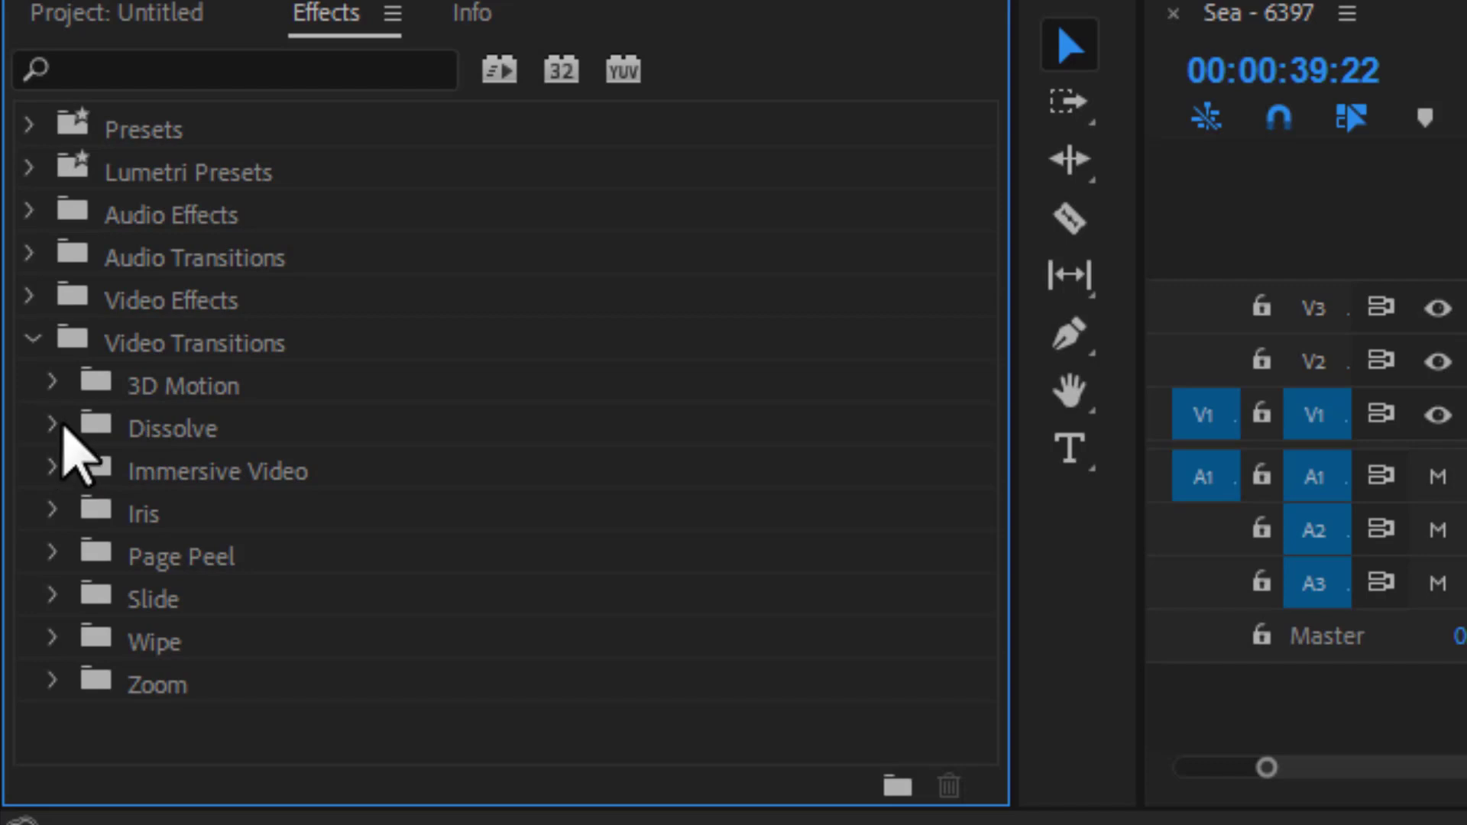
click(54, 428)
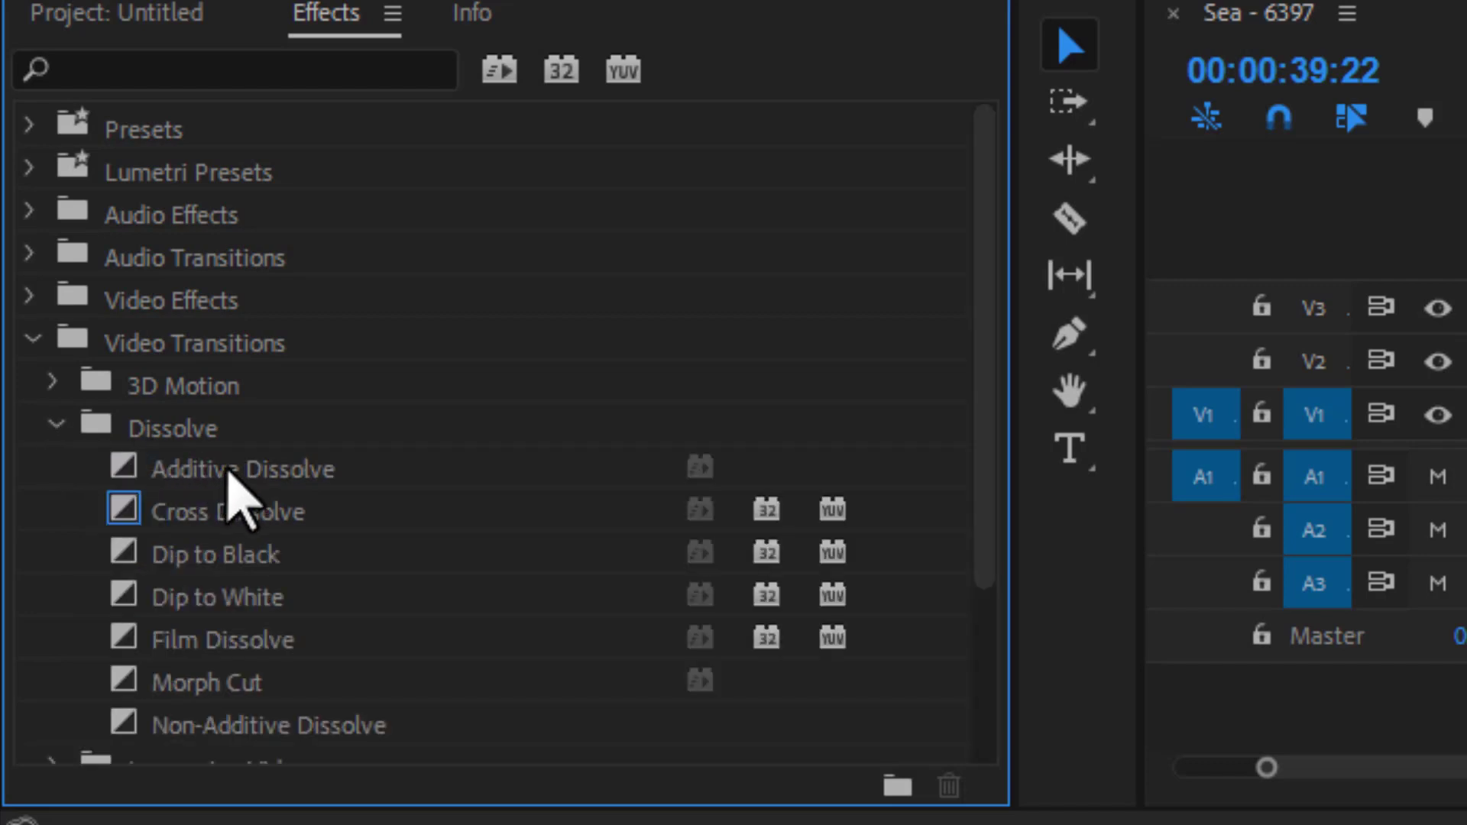
scroll(233, 485, down, 1)
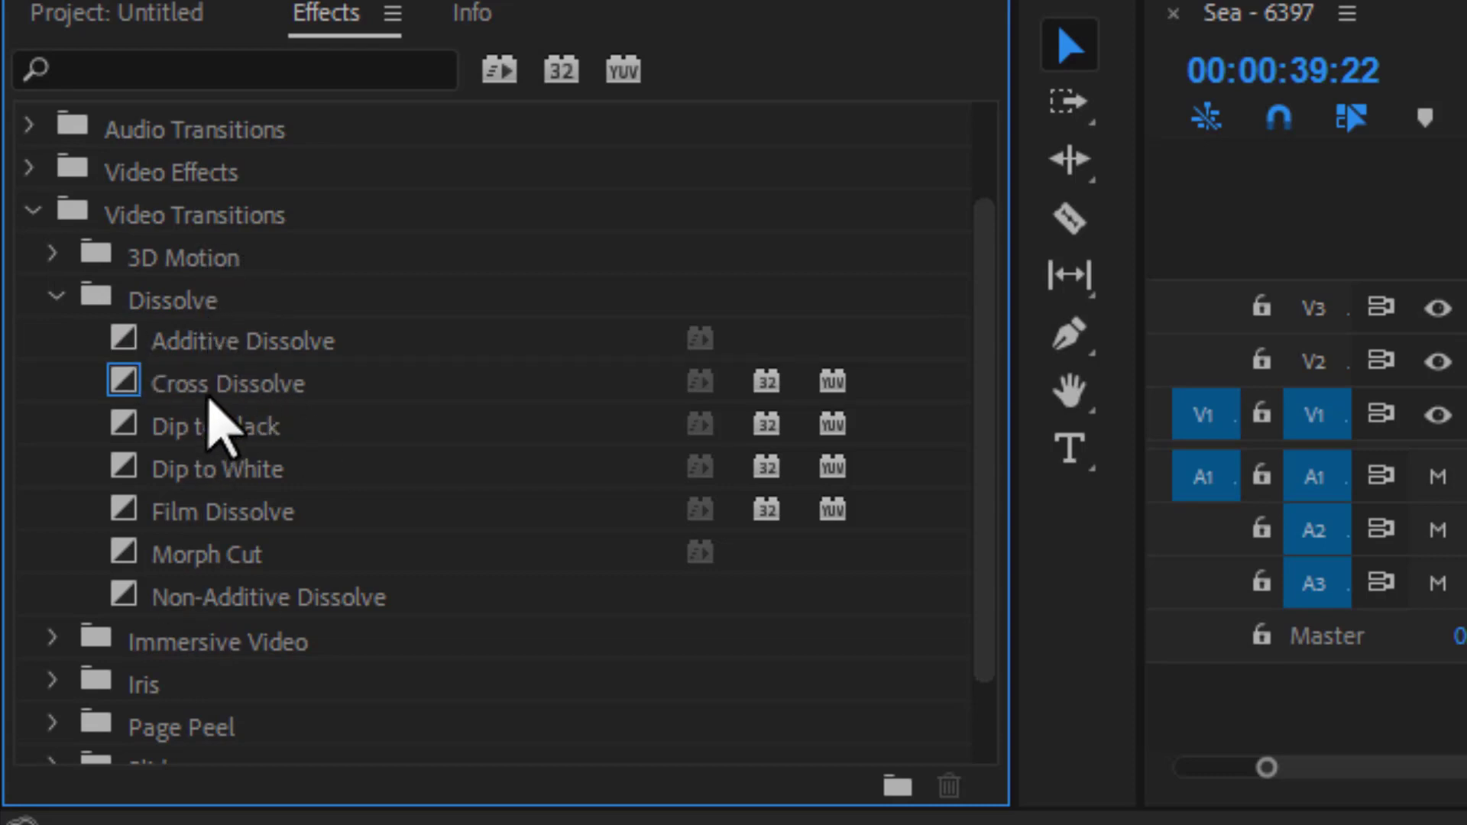
scroll(213, 420, down, 3)
scroll(214, 420, up, 2)
scroll(213, 420, down, 1)
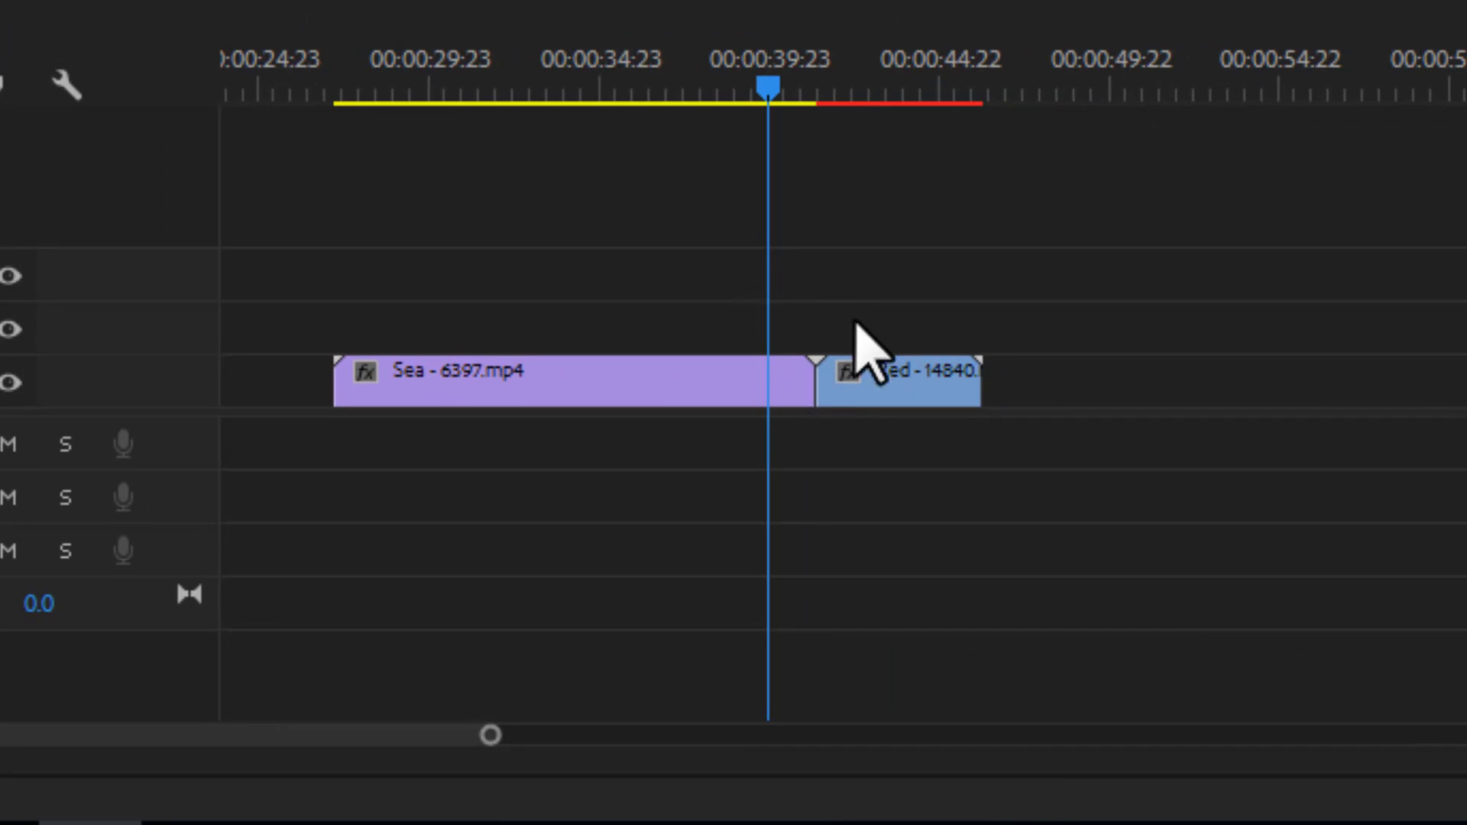
- Apply the default Cross Dissolve at the cut between the Sea and Red clips and play back across it
click(811, 379)
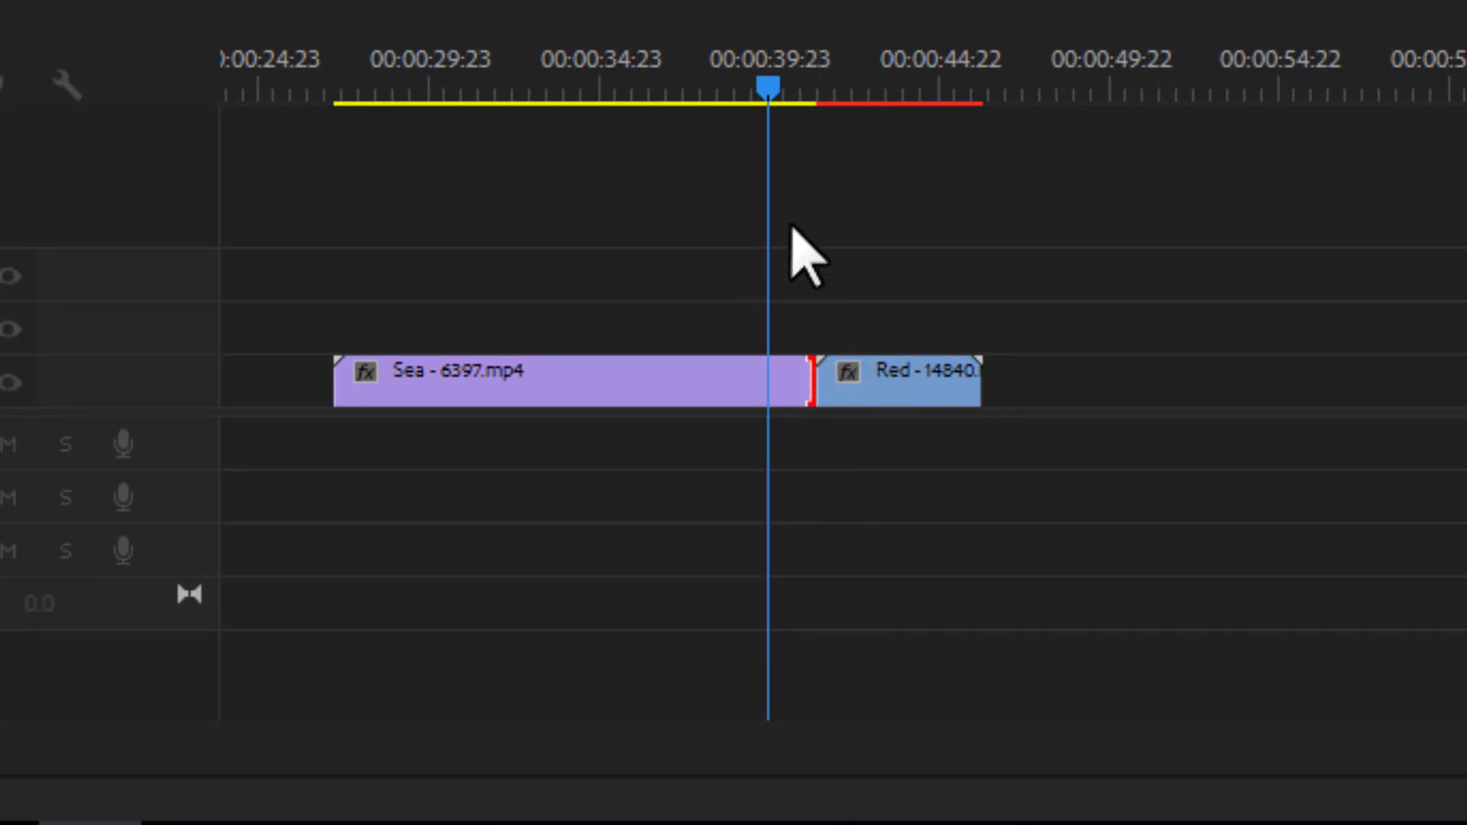
key(ctrl+d)
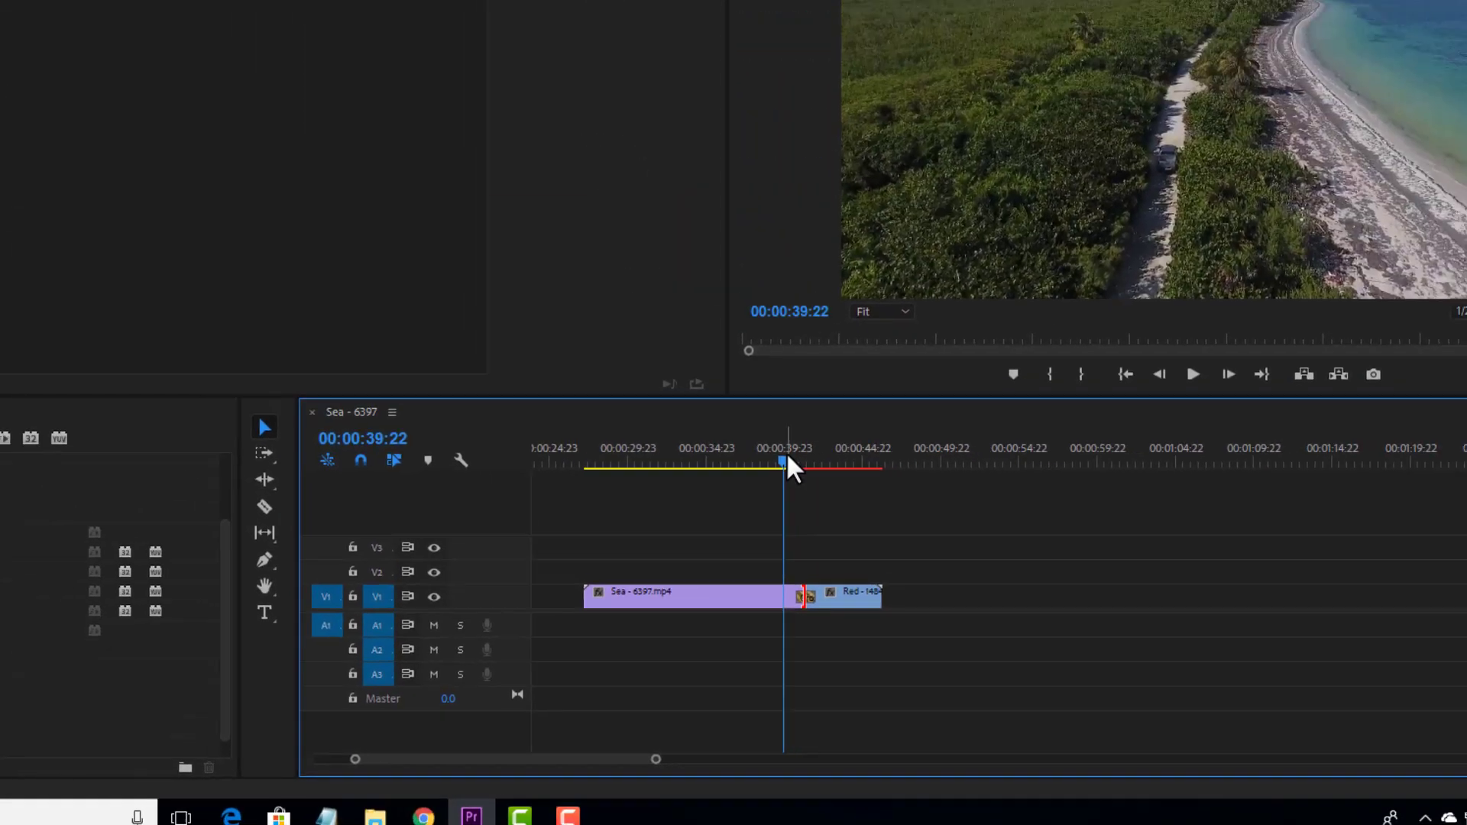
drag(787, 456, 780, 455)
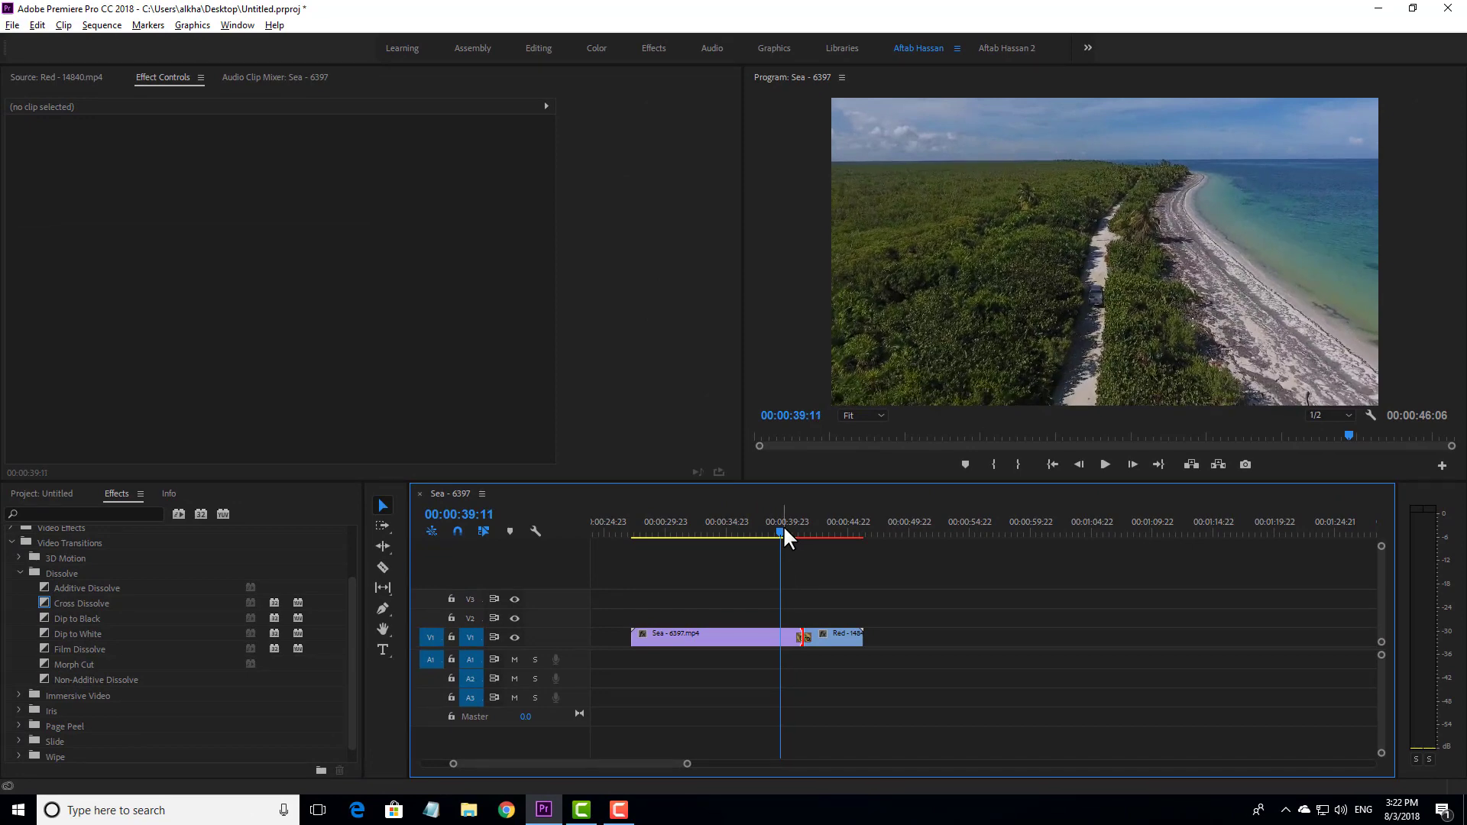
key(space)
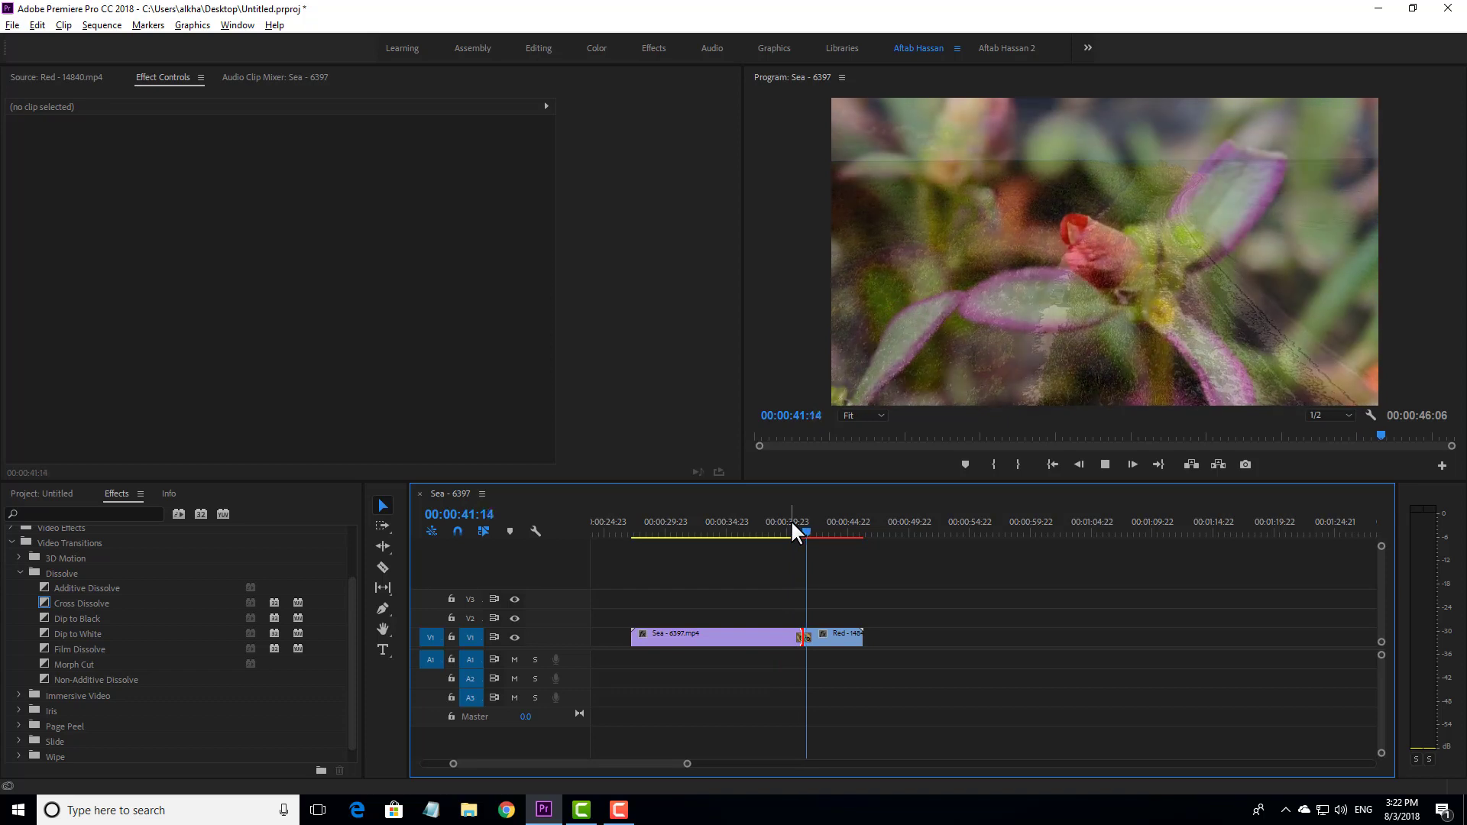
key(space)
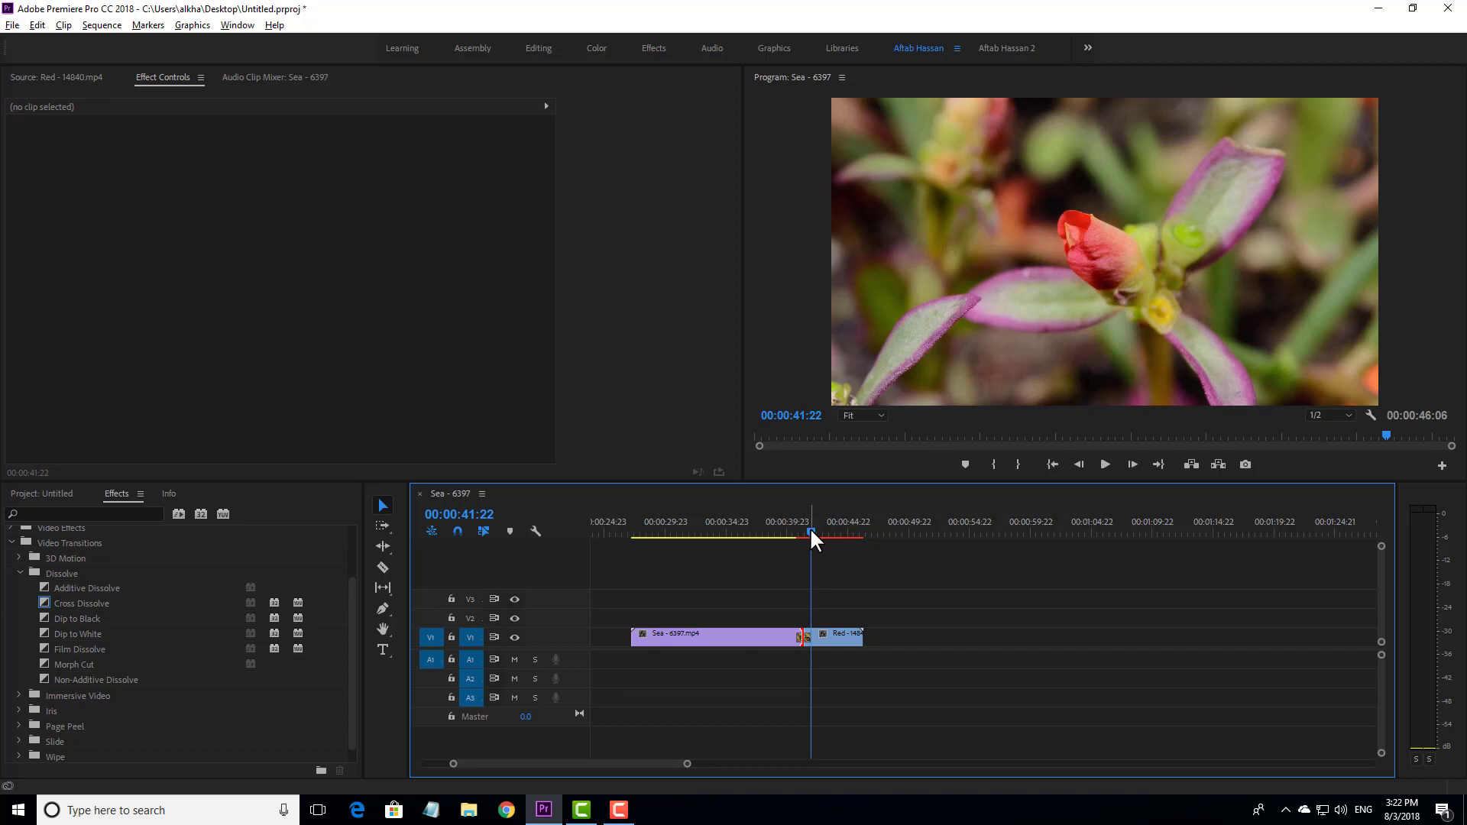
- Scrub through the Cross Dissolve between the clips, and play it back in the maximized program monitor
drag(810, 529, 801, 529)
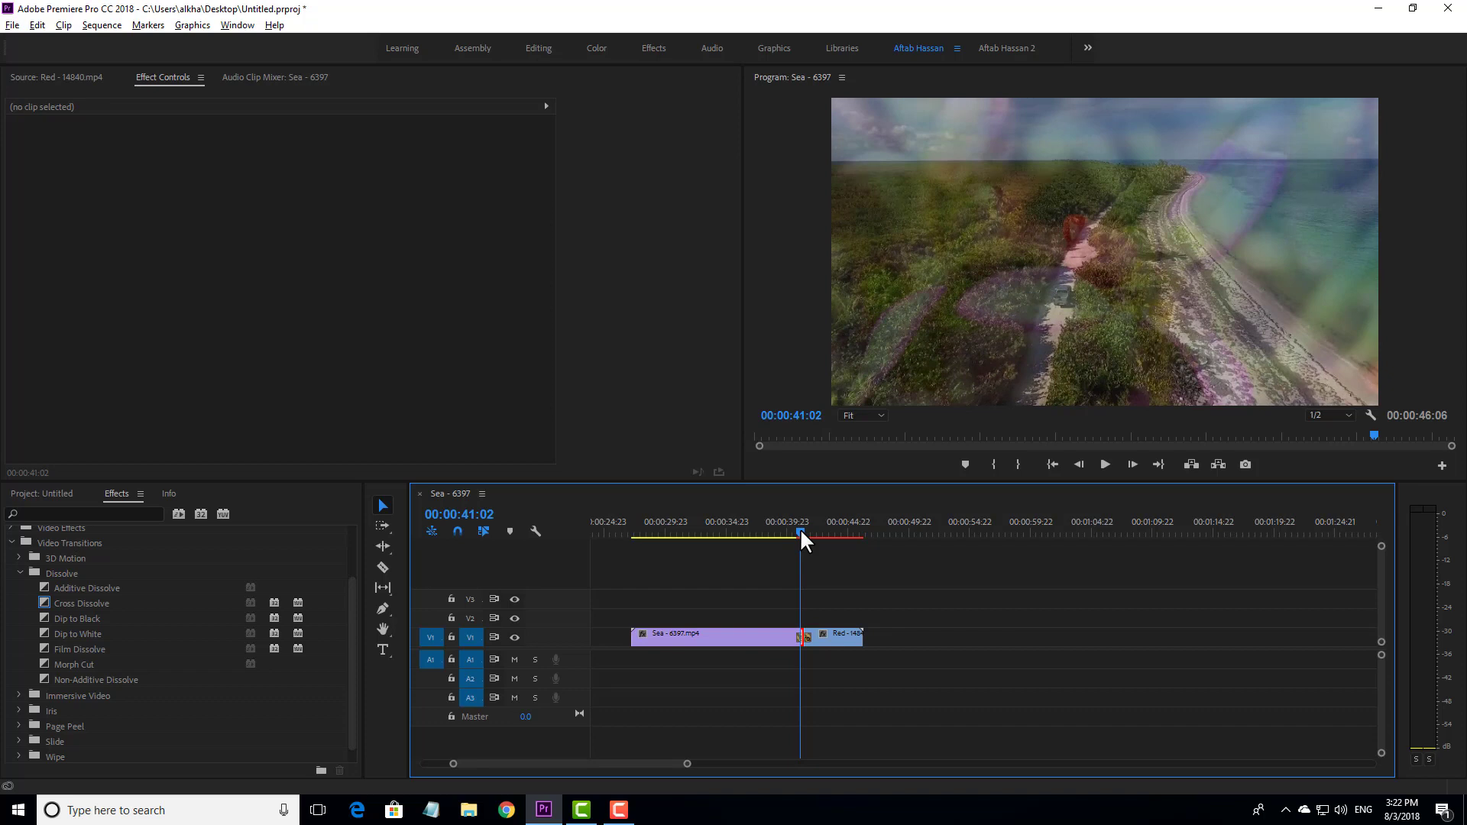
drag(801, 529, 796, 529)
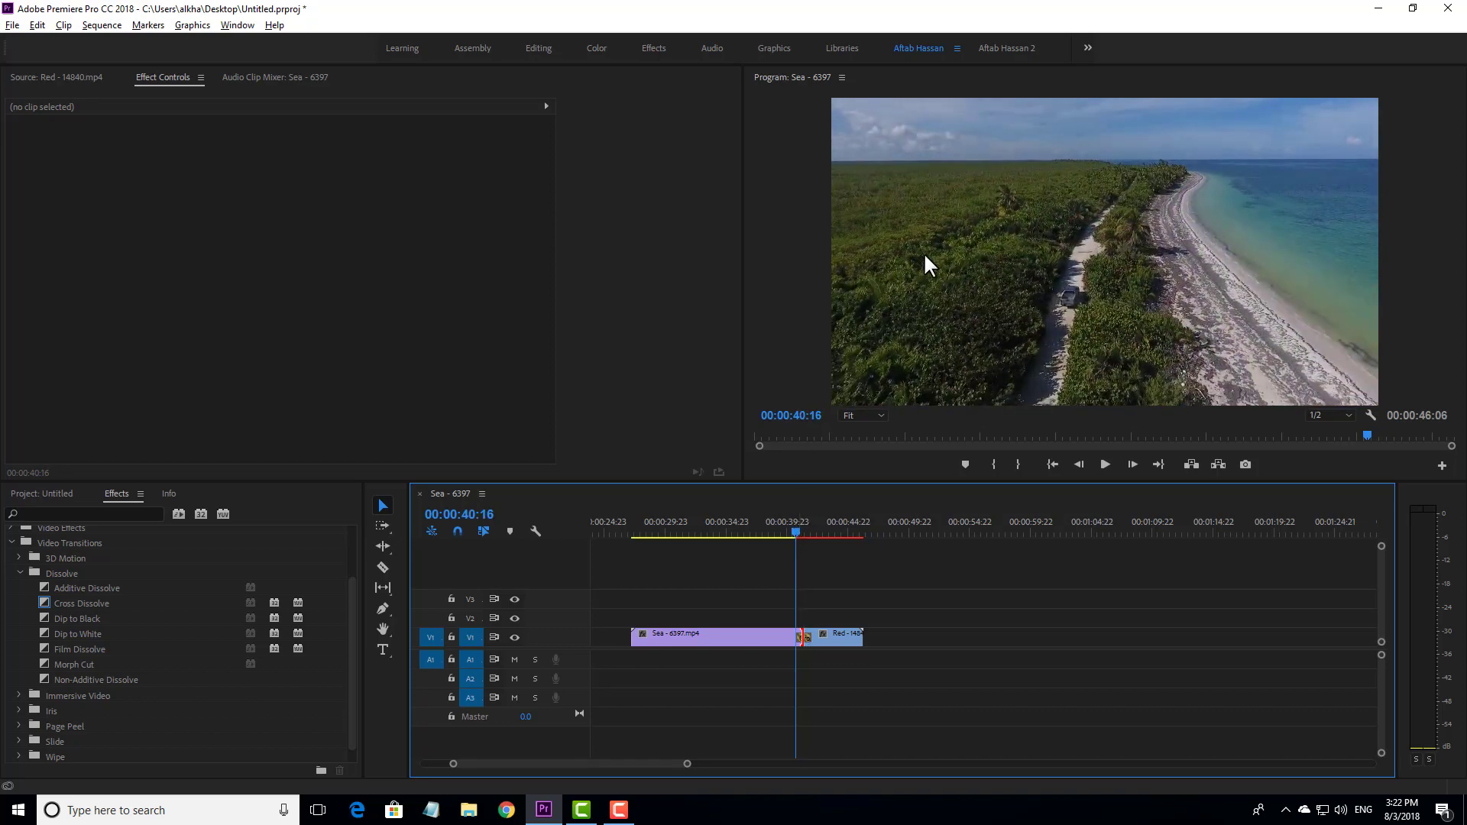
key(grave)
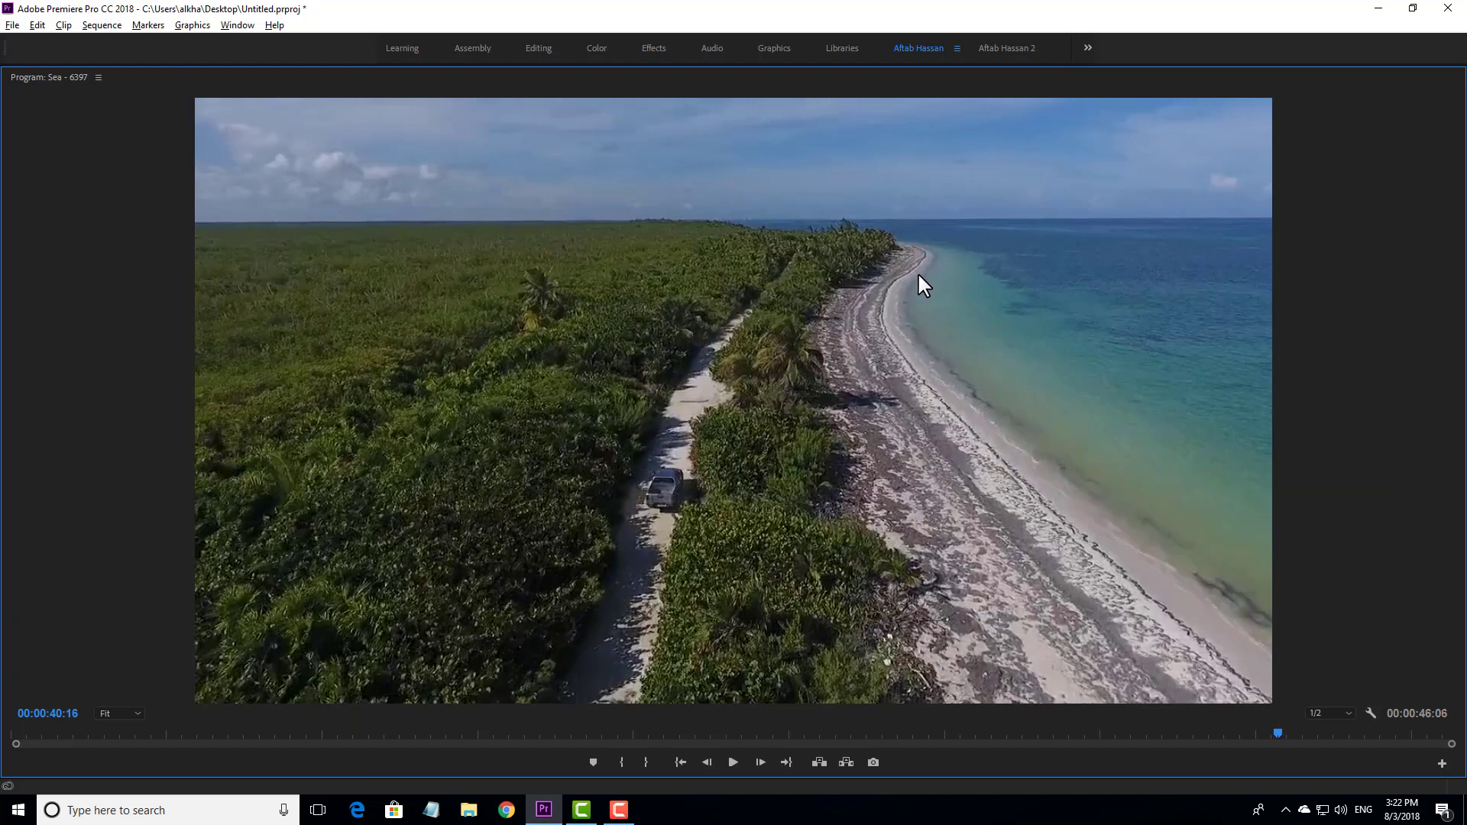
key(space)
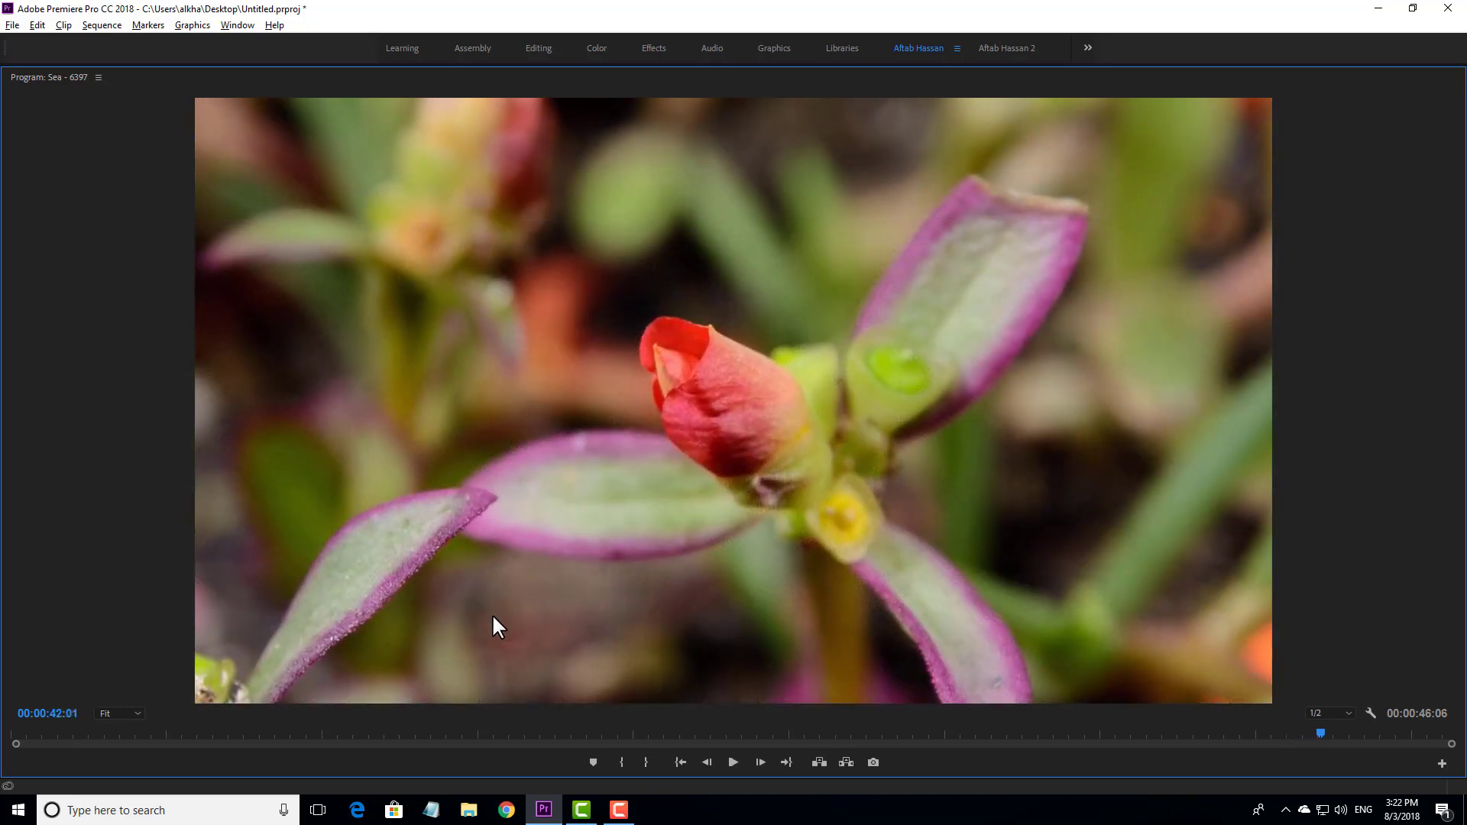
click(987, 734)
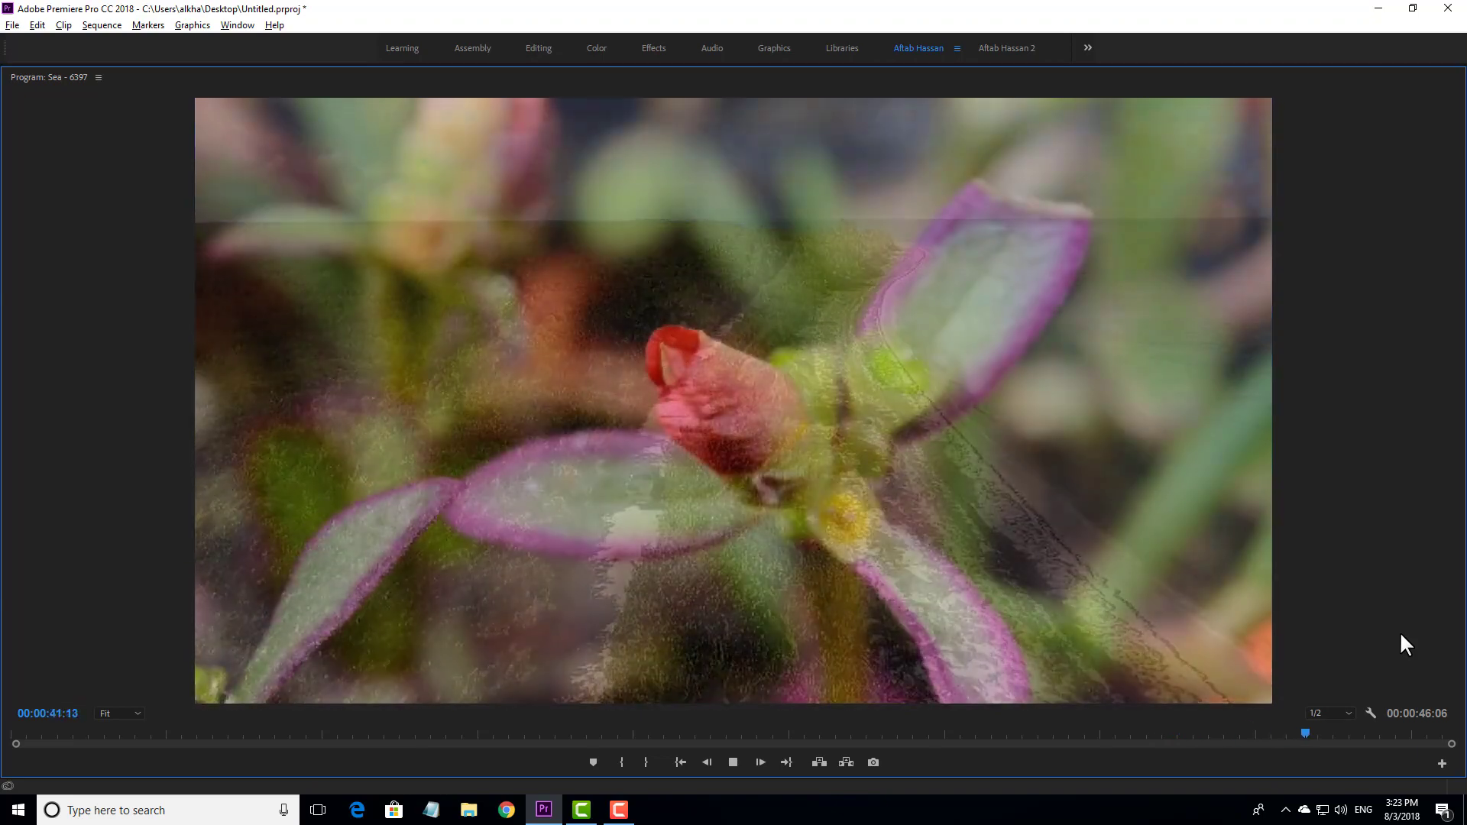
key(space)
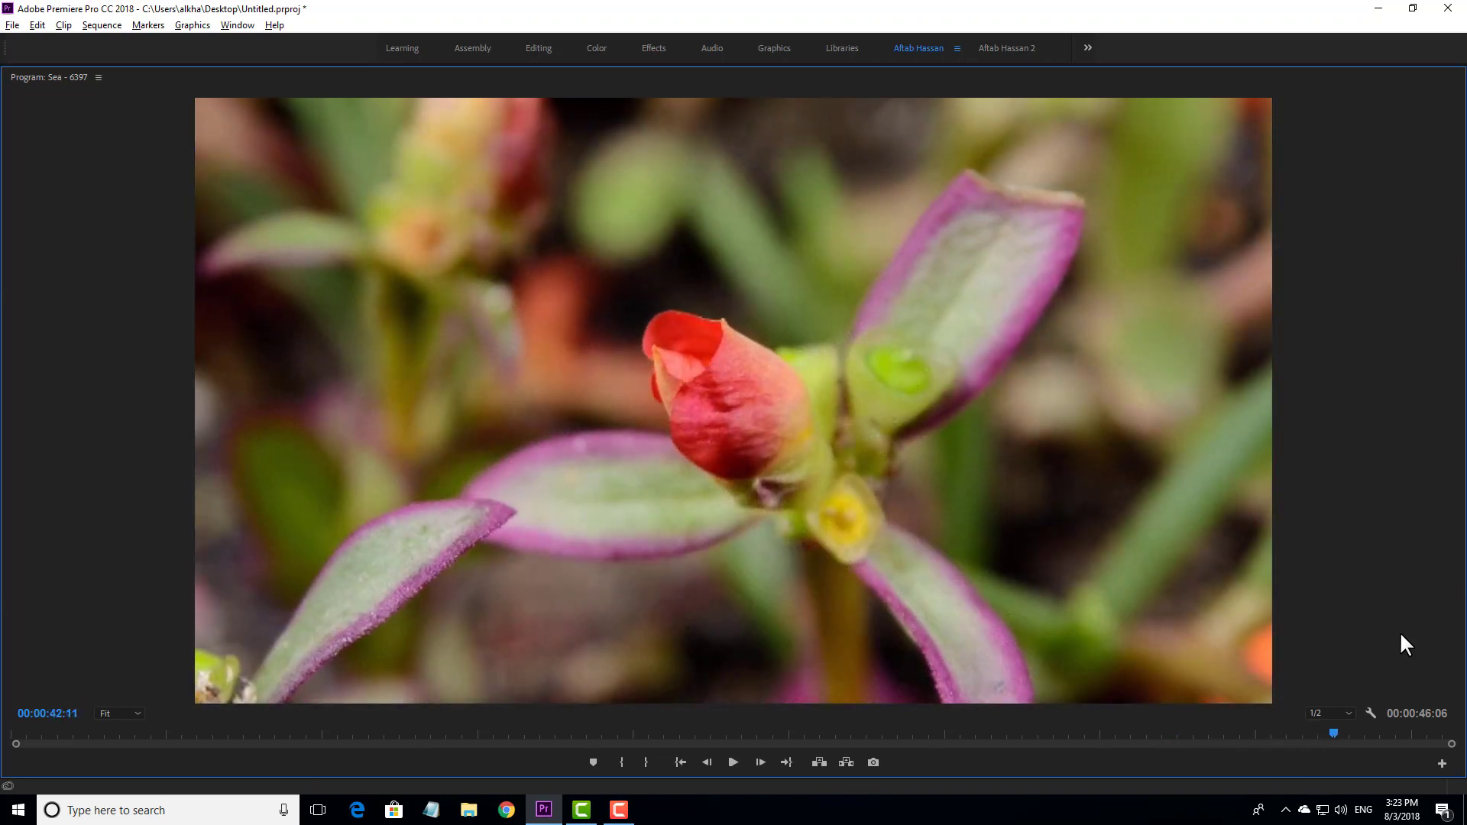
key(grave)
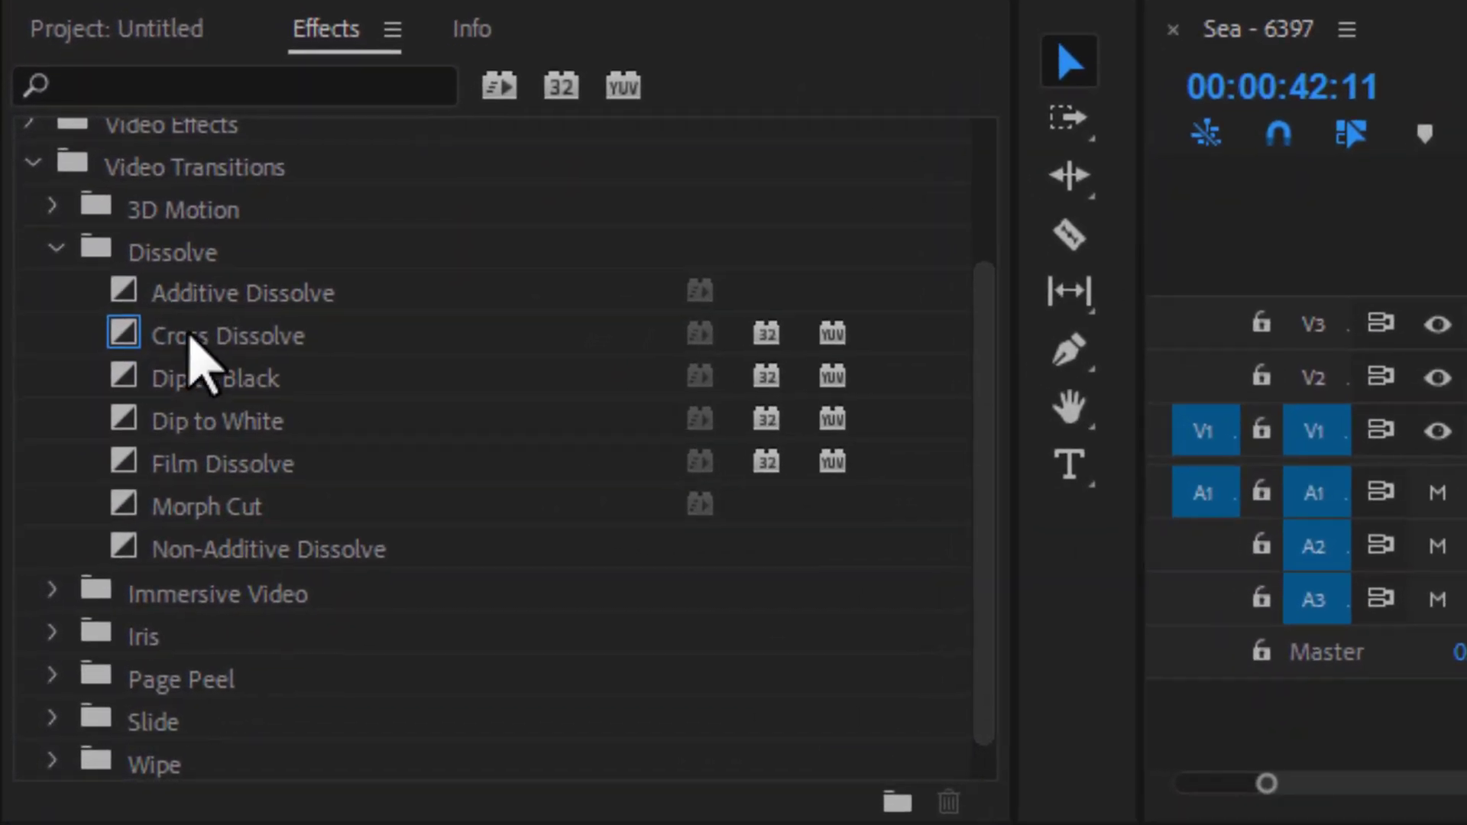
- Set Dip to White from the Dissolve transitions as the default video transition
scroll(195, 359, up, 2)
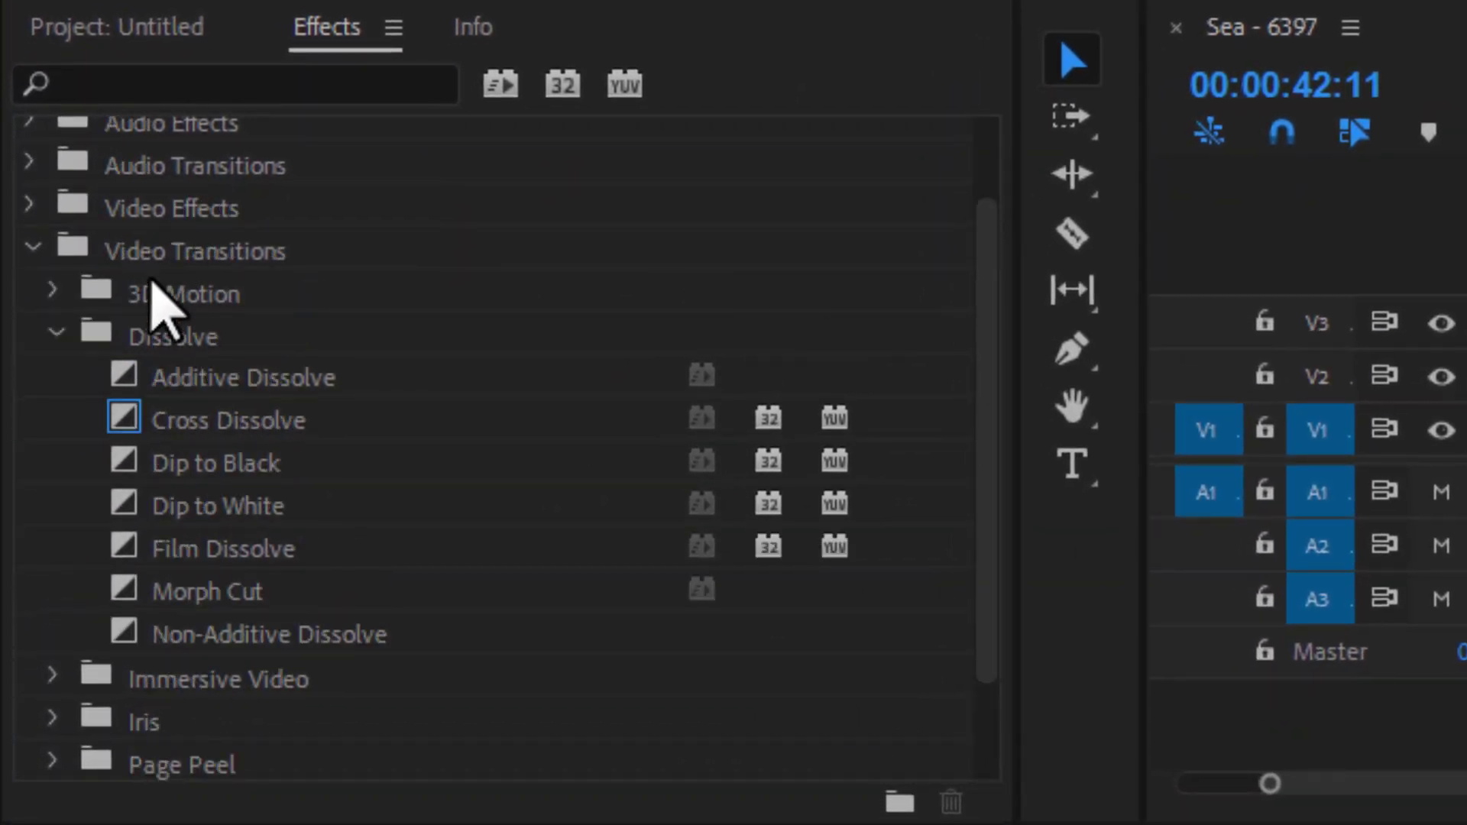
scroll(191, 397, down, 2)
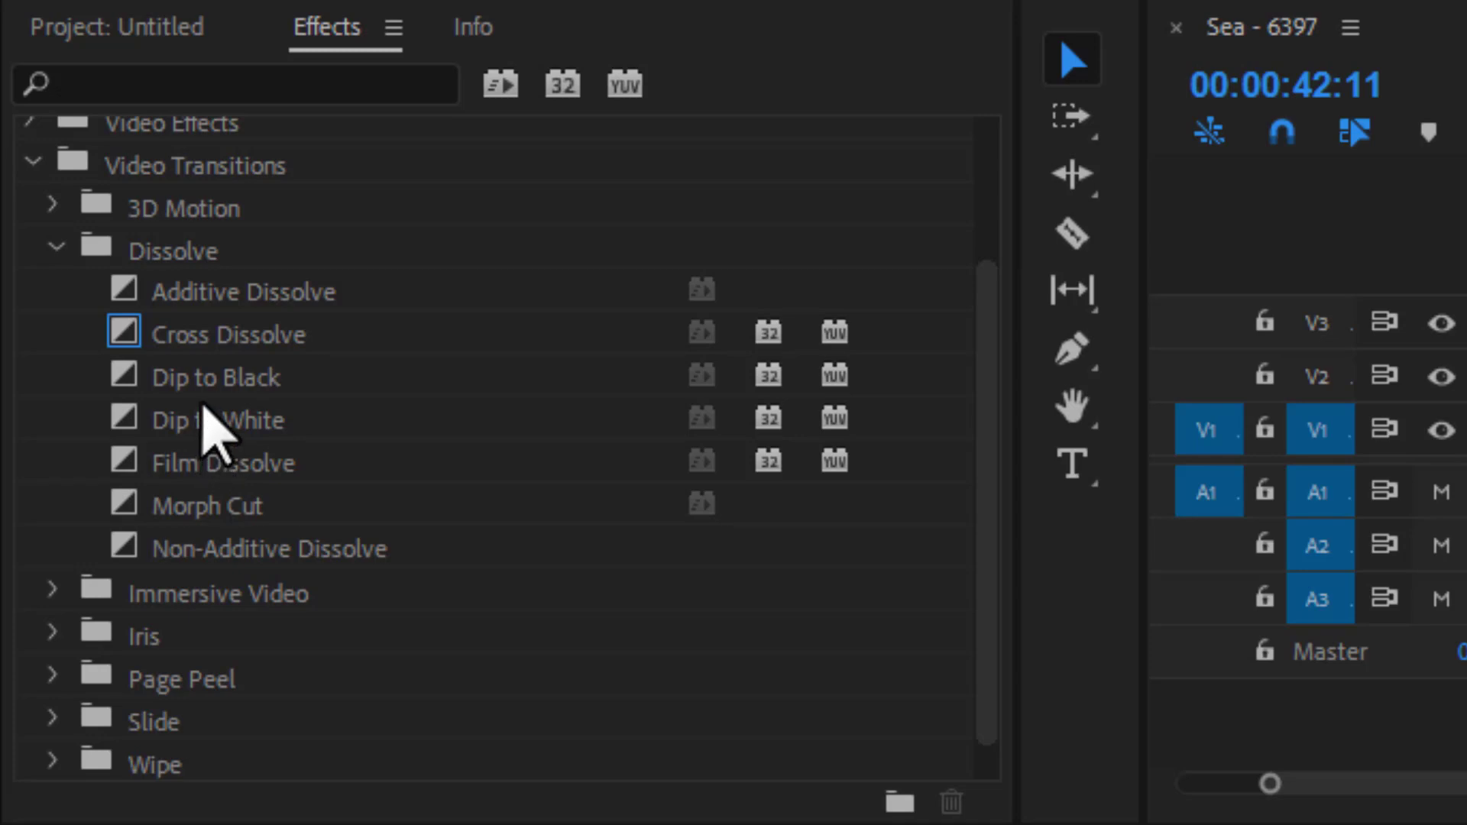
right_click(223, 421)
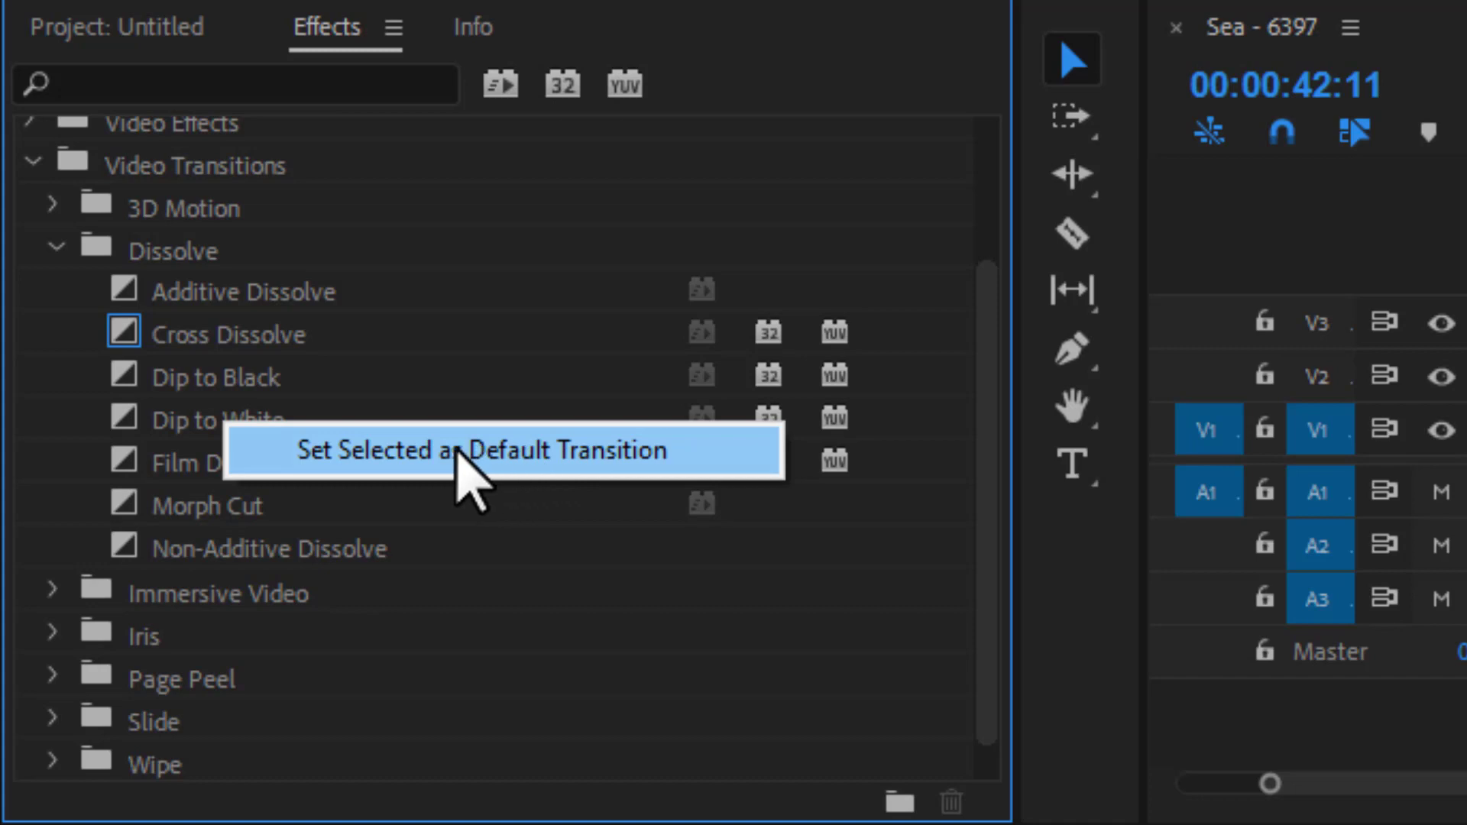
click(457, 451)
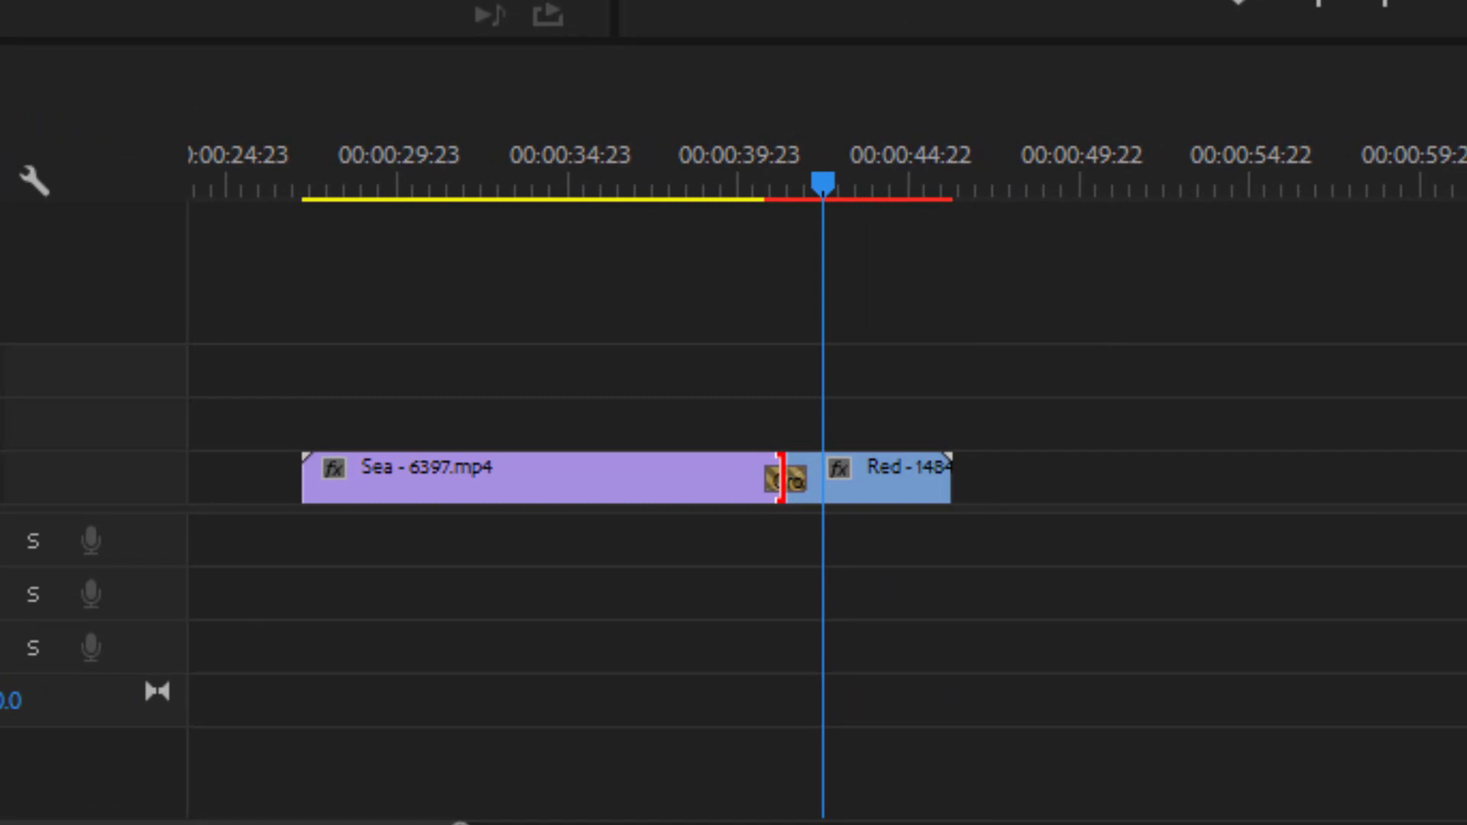
- Remove the Cross Dissolve between the Sea and Red clips and apply the default Dip to White transition at that cut
drag(805, 482, 833, 490)
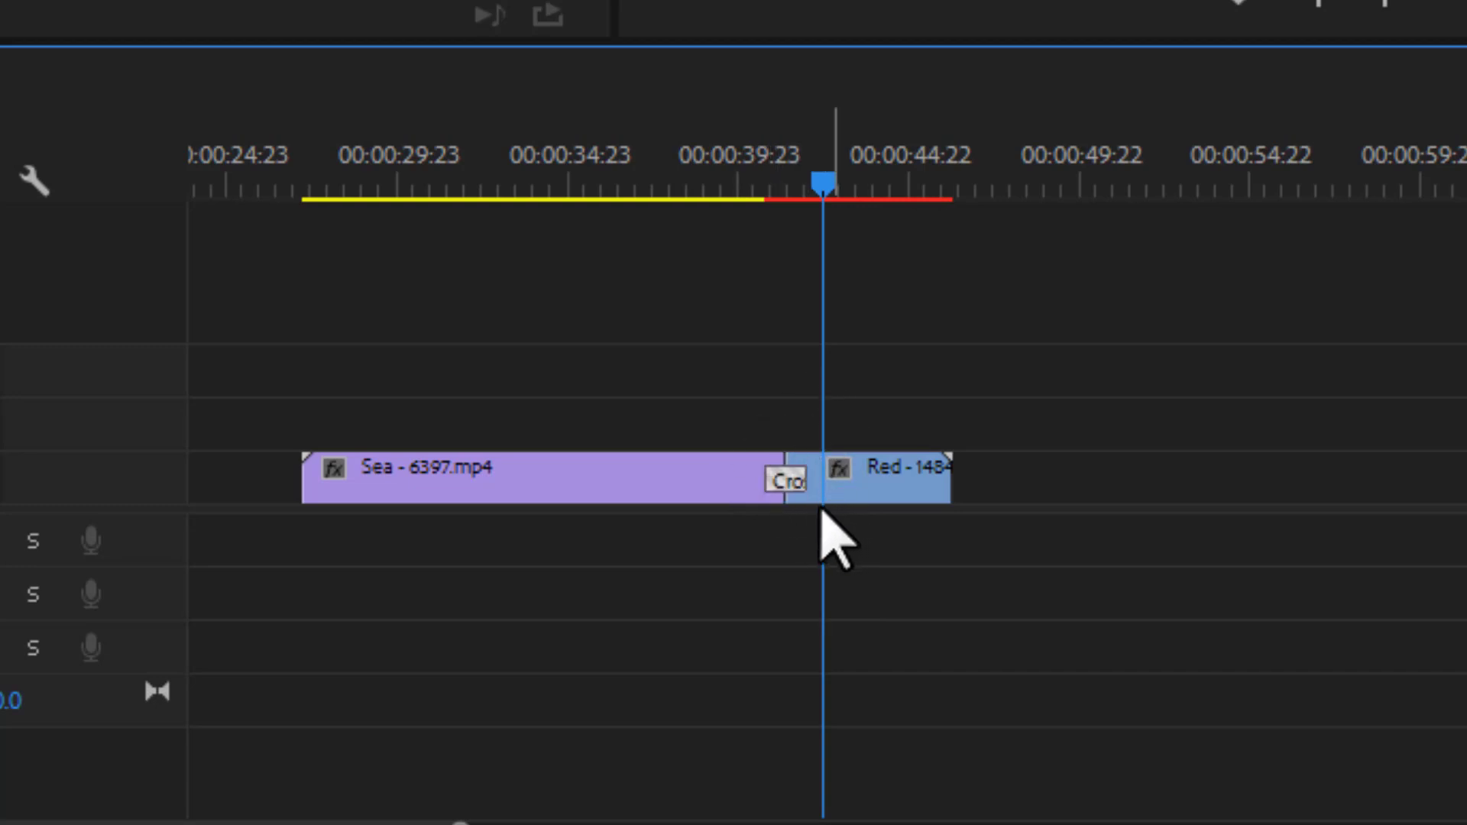
key(ctrl+z)
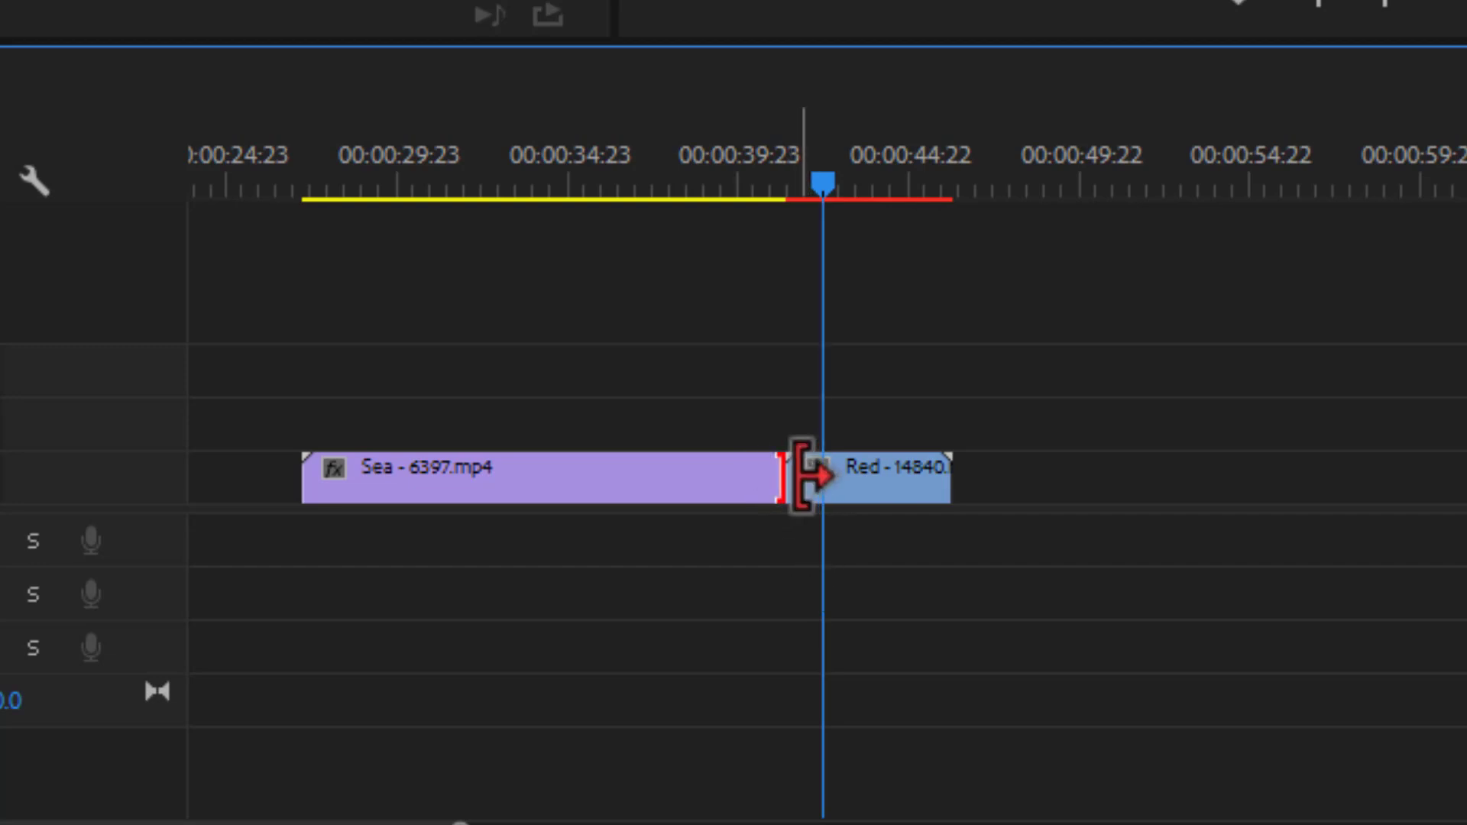
key(ctrl+d)
click(791, 68)
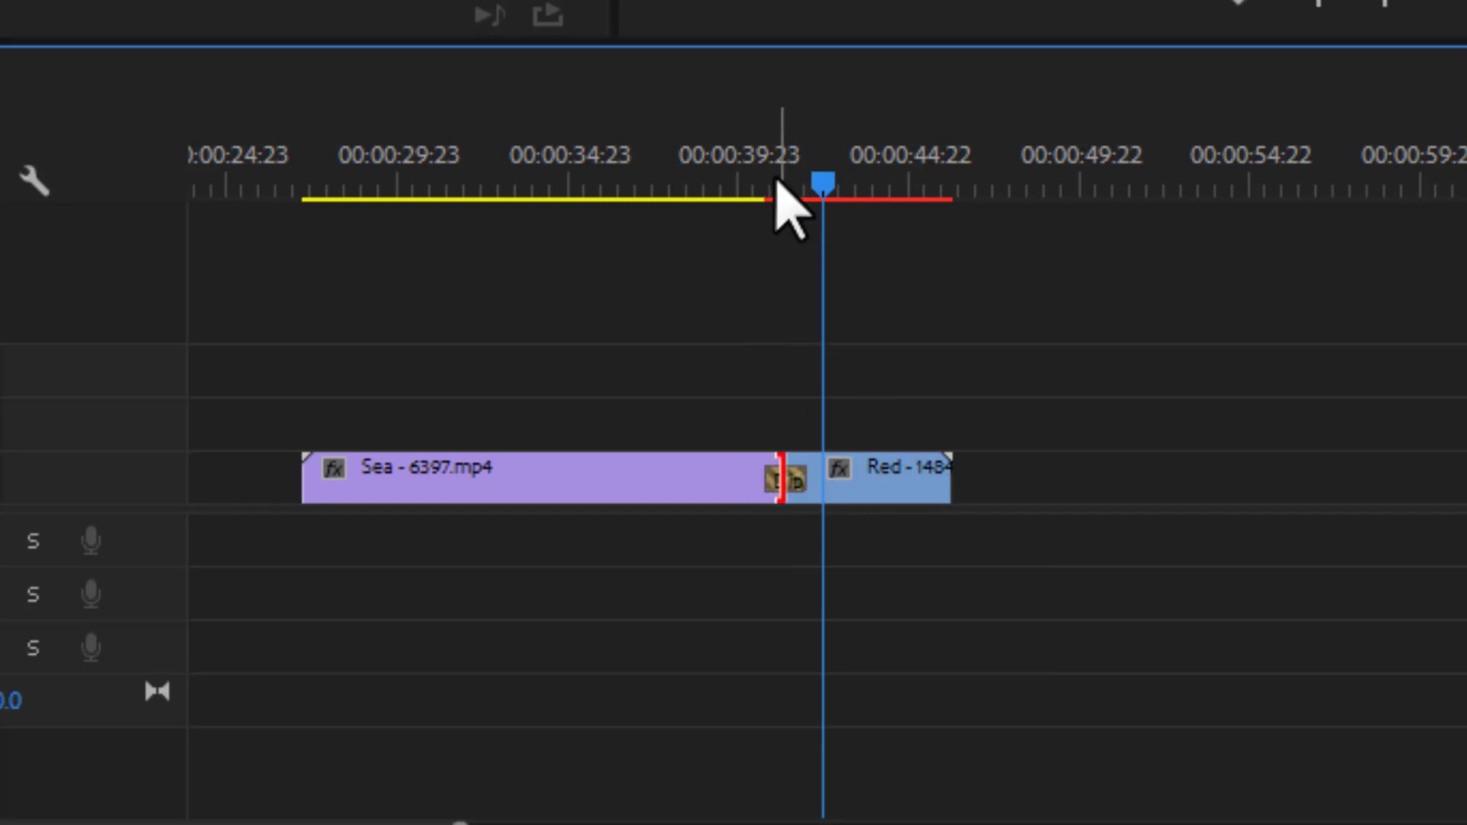
- Play back the Dip to White transition from before the cut in the maximized program monitor, and restore the normal layout
drag(783, 188, 738, 180)
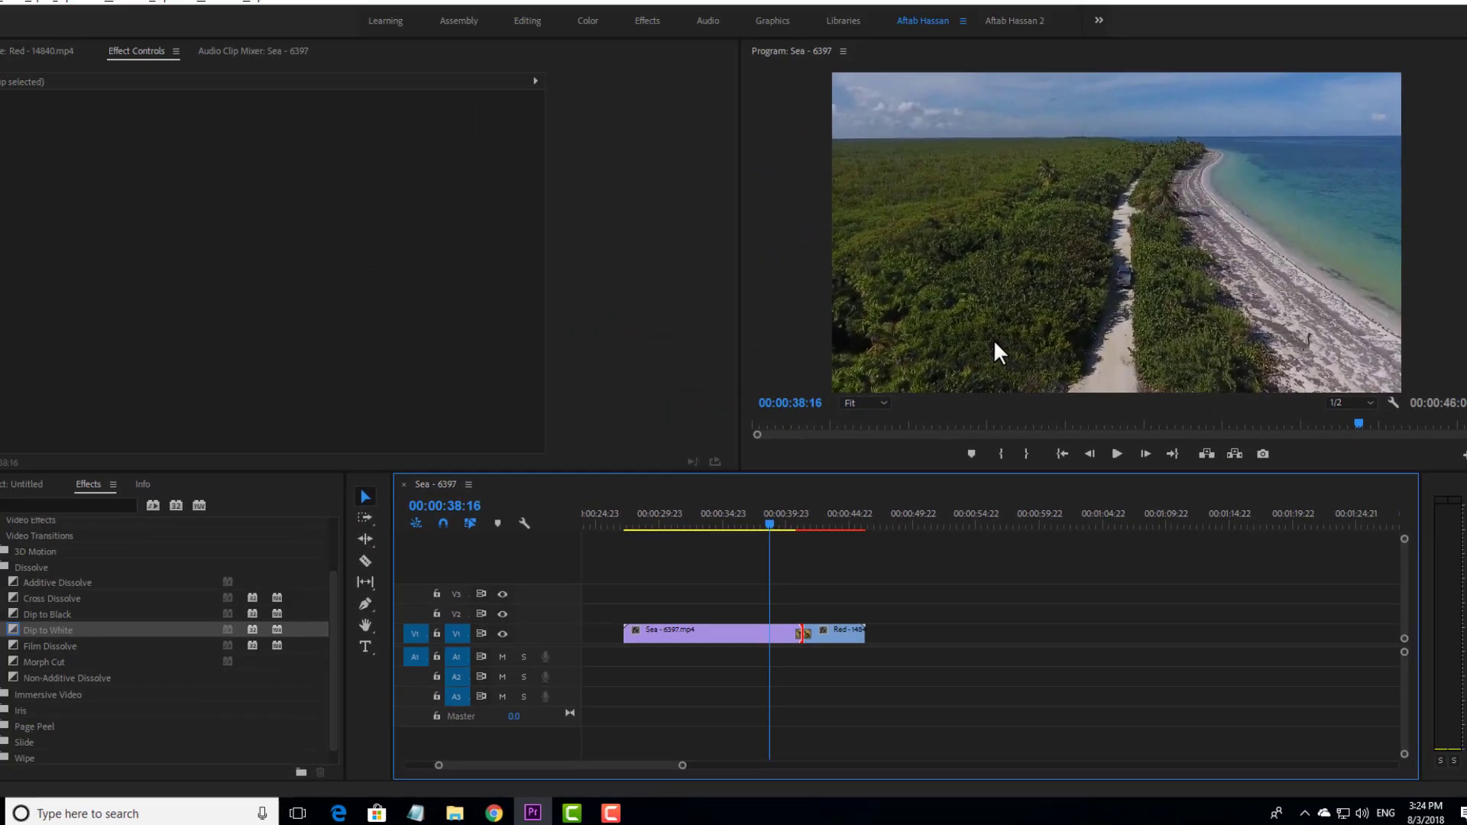
key(grave)
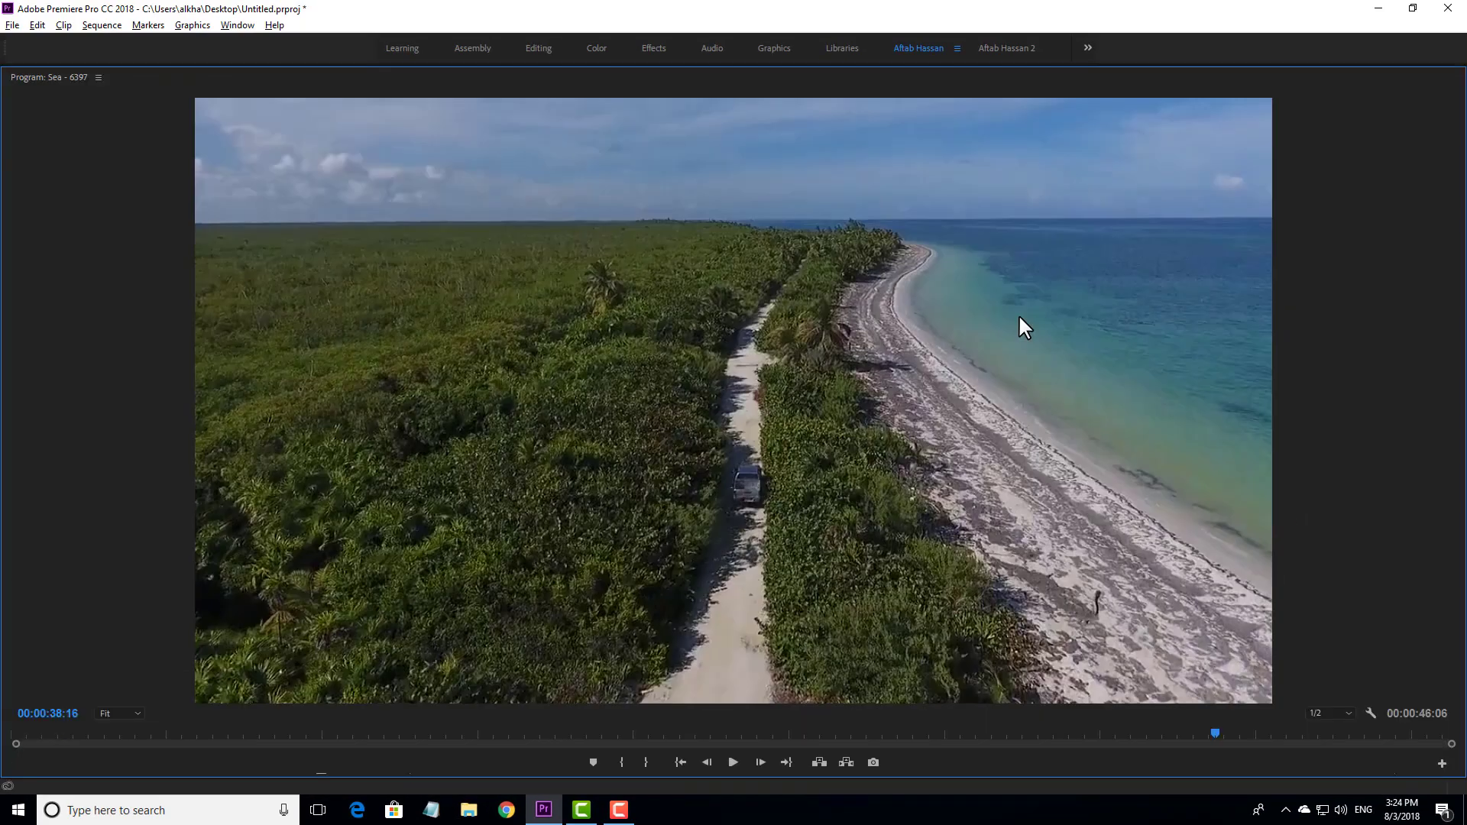
key(space)
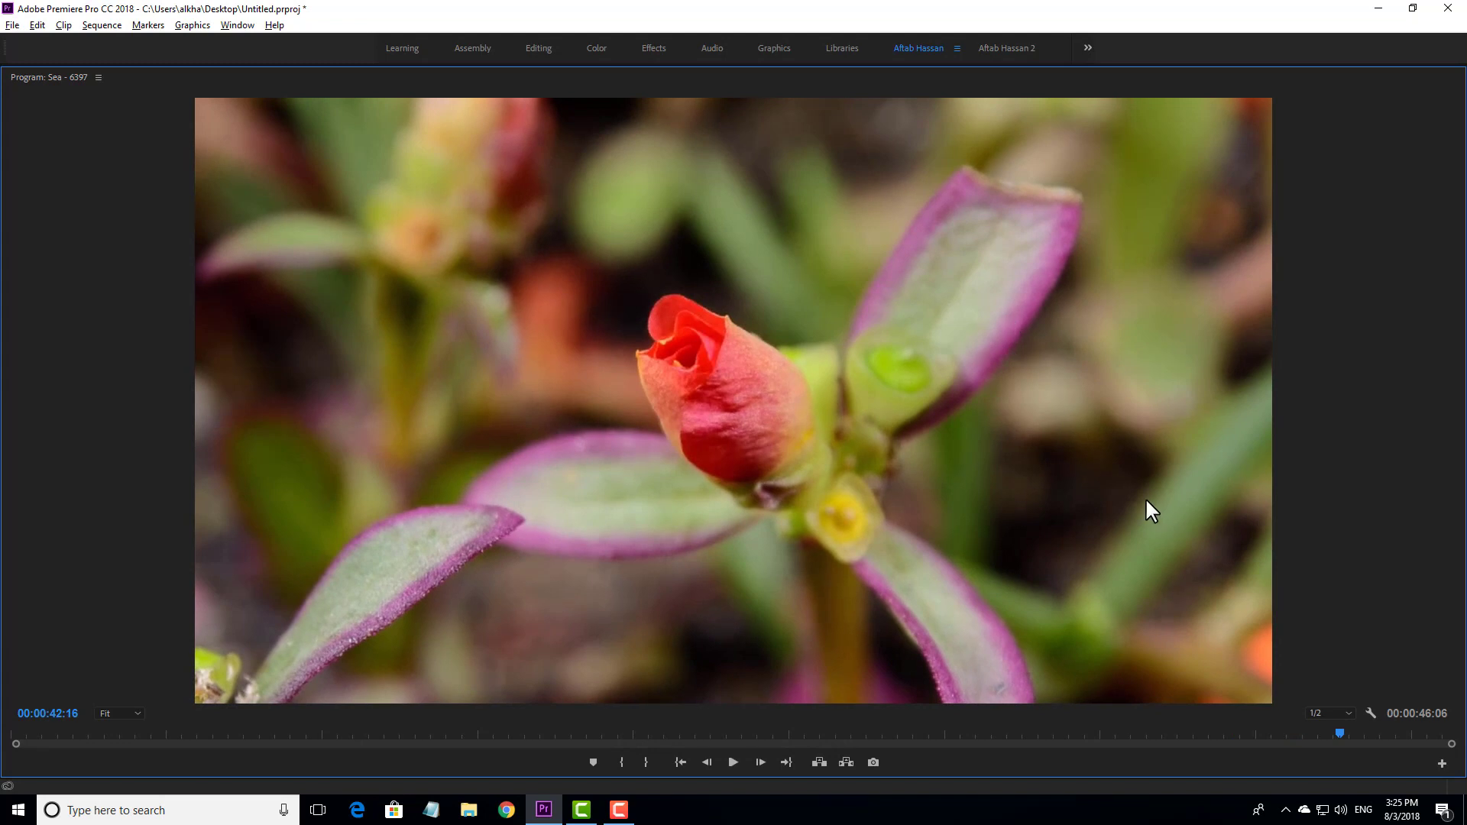
key(grave)
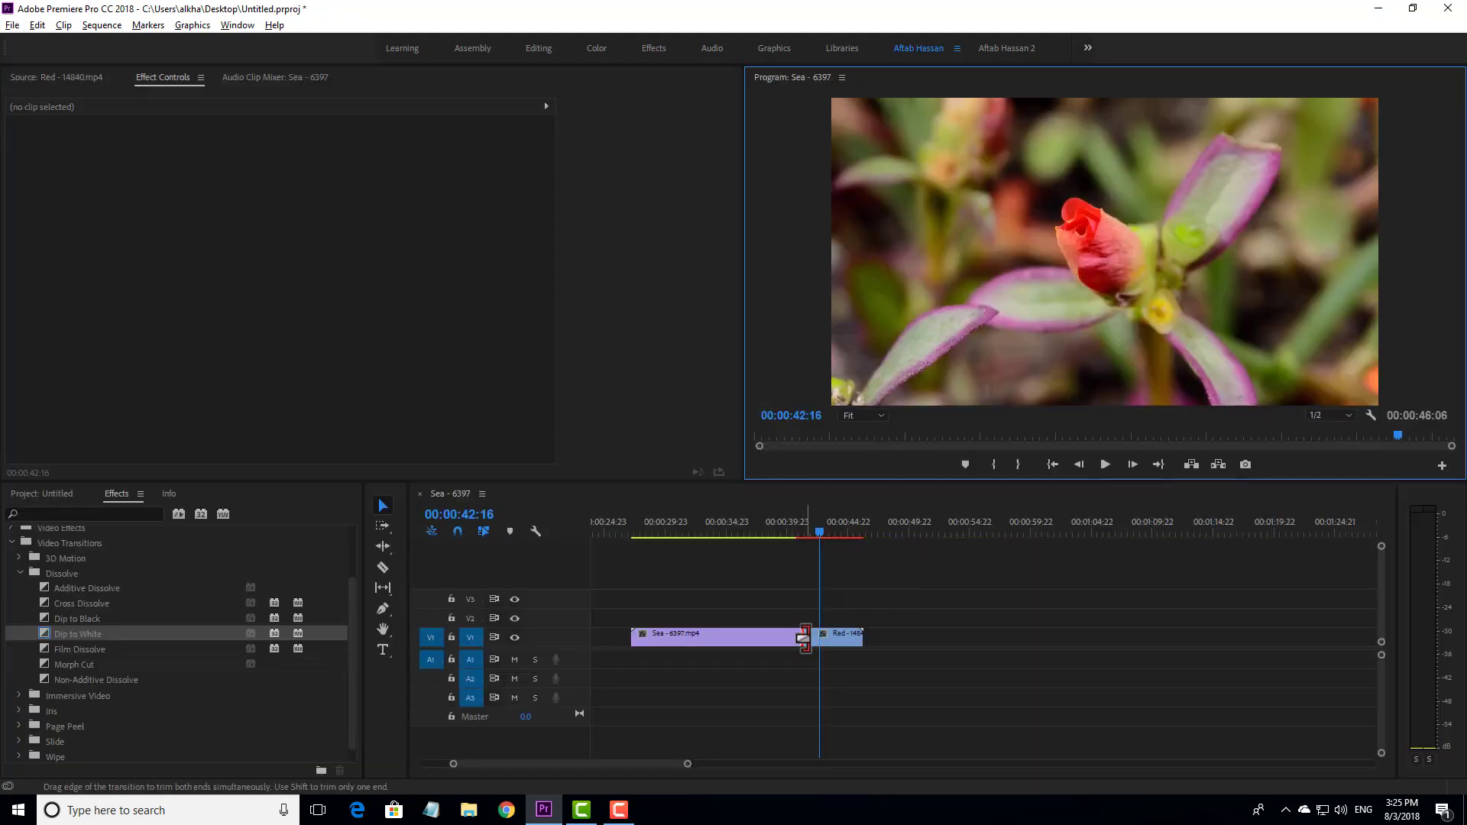
- Remove the Dip to White transition between the Sea and Red clips and set Cross Dissolve as the default transition
click(803, 638)
key(Delete)
key(space)
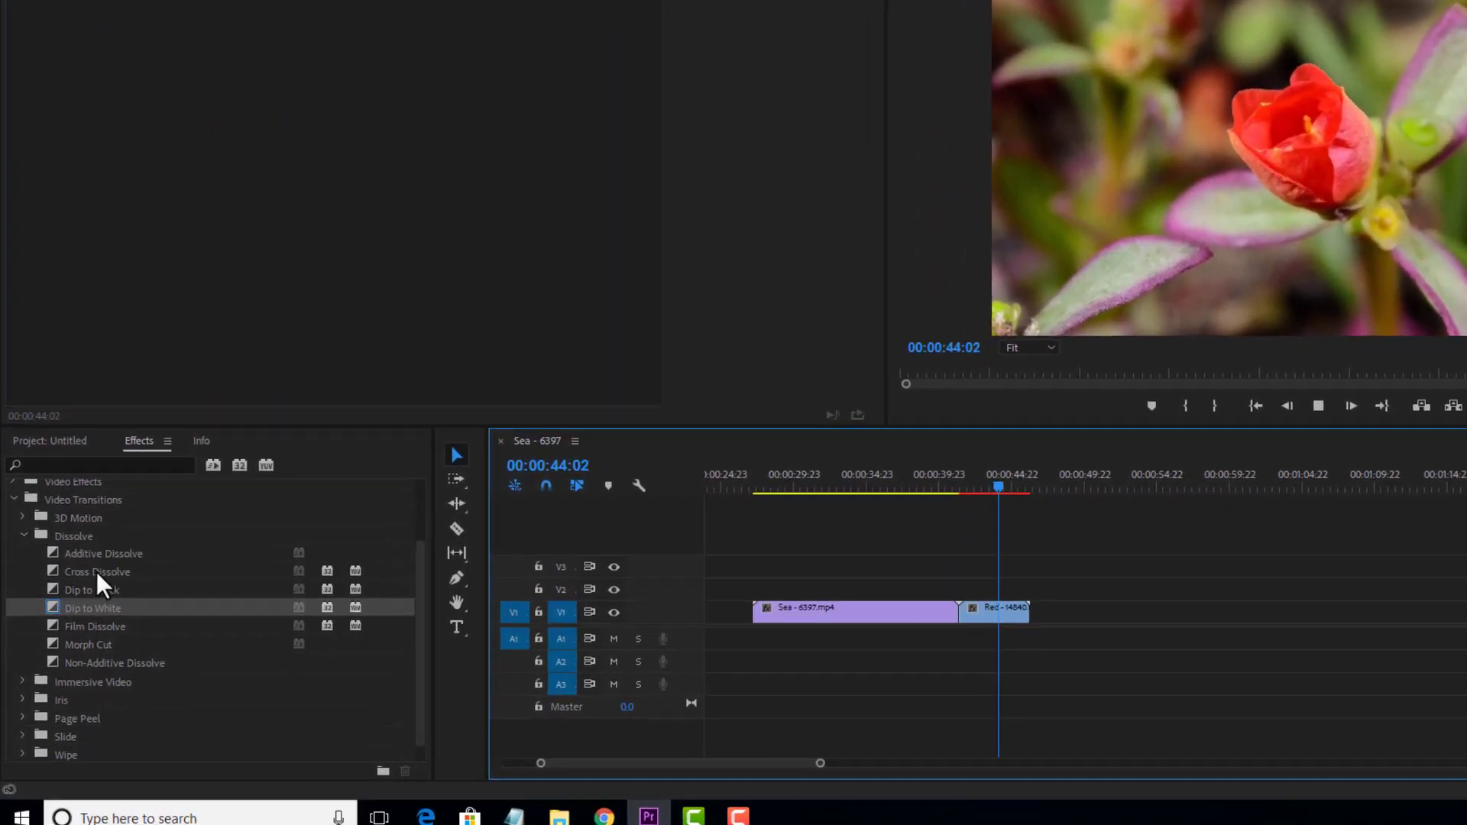
right_click(97, 573)
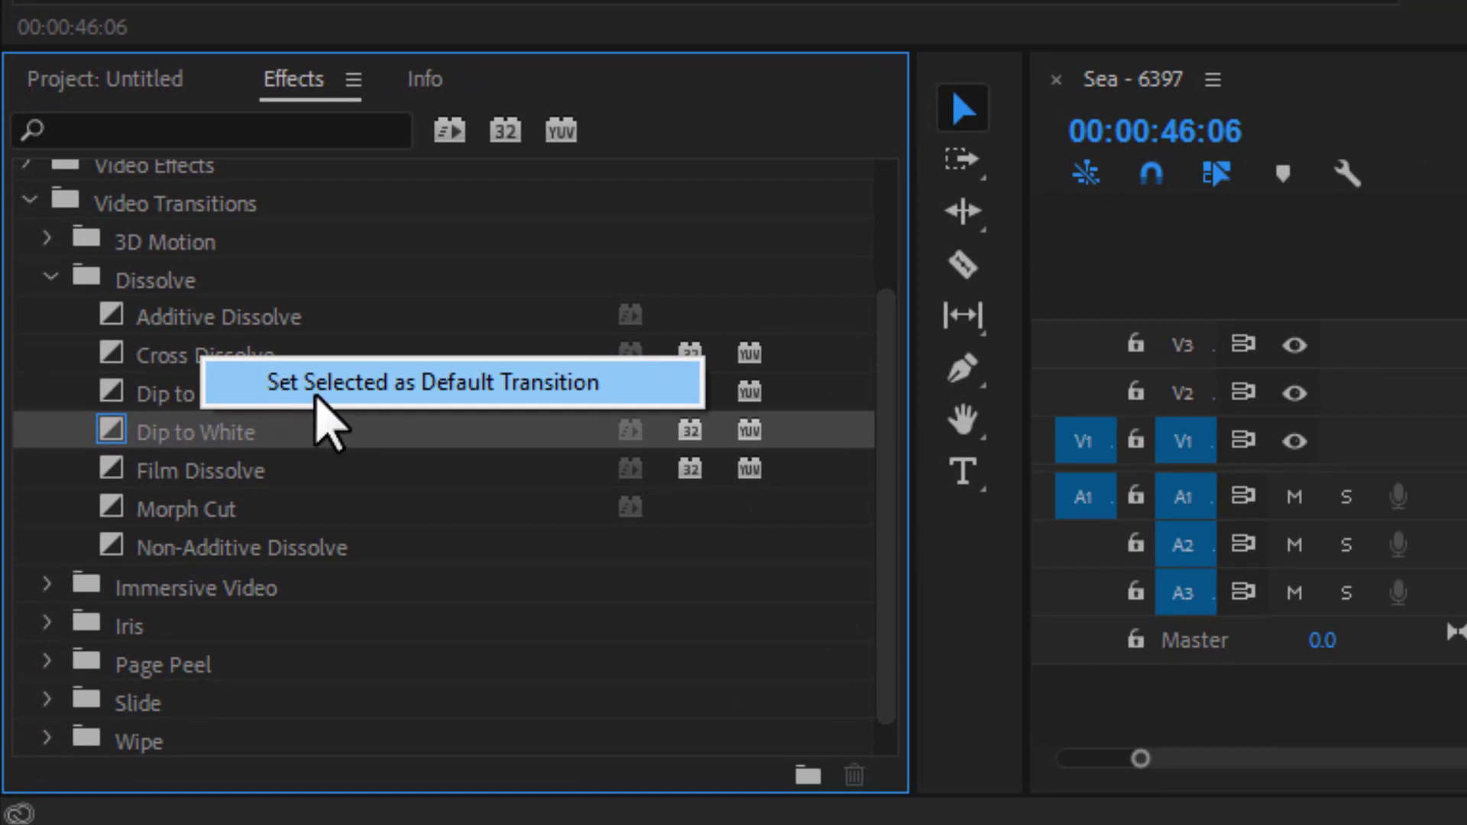
click(330, 384)
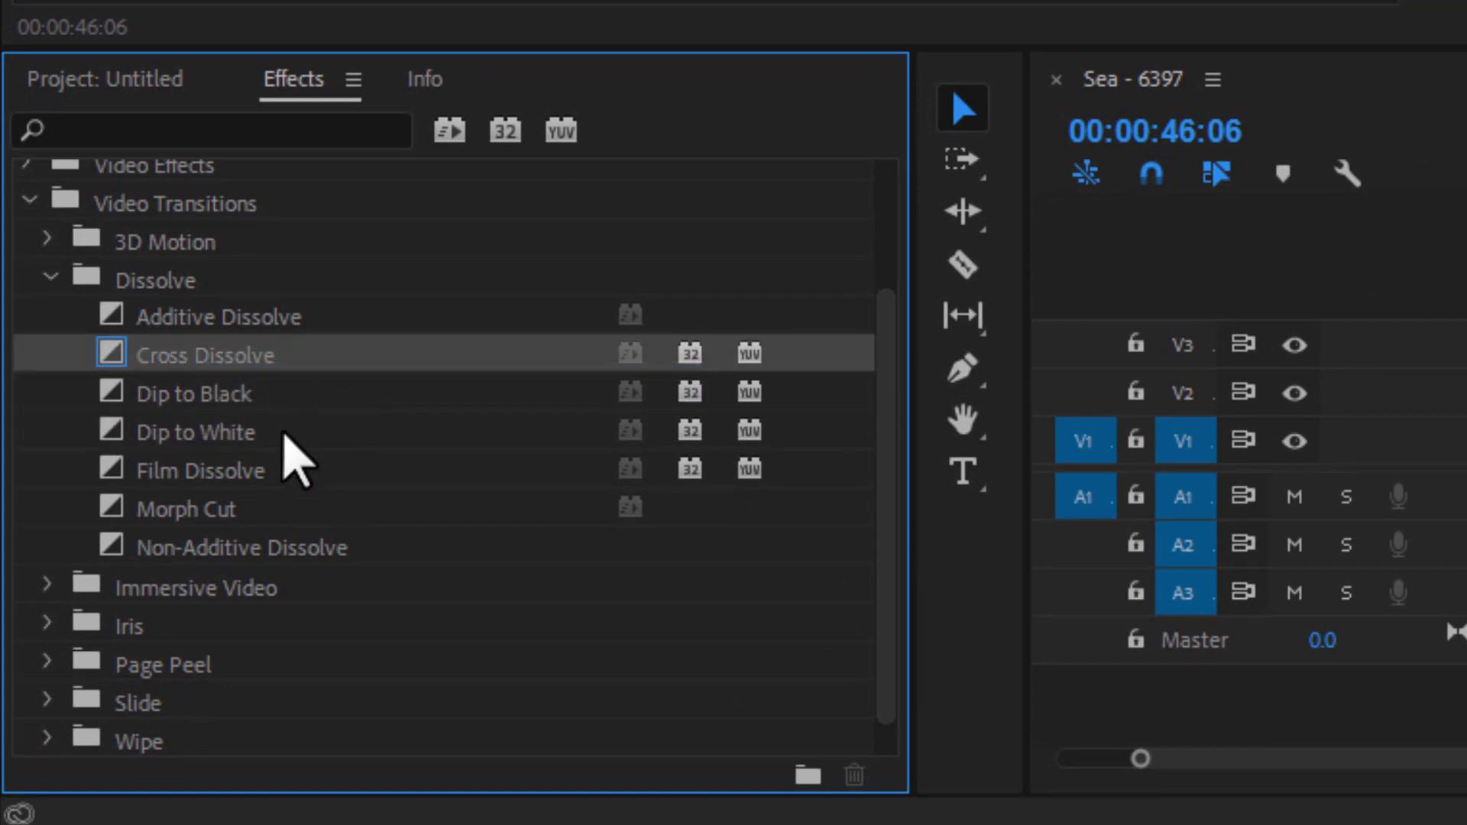
- Add the Dip to White transition from the Dissolve group to the cut between the Sea and Red clips, accepting repeated frames
scroll(283, 474, down, 1)
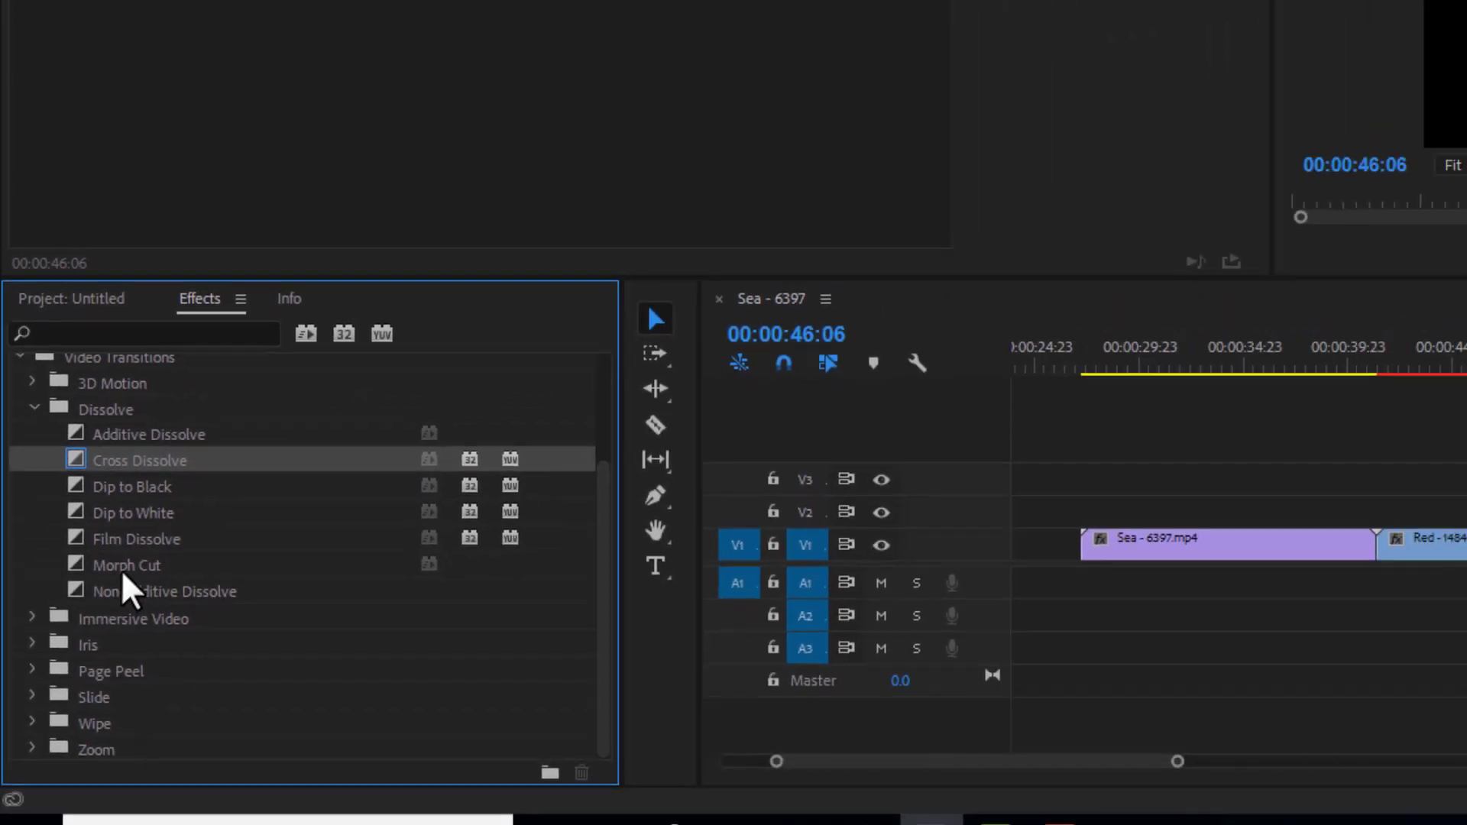
click(121, 567)
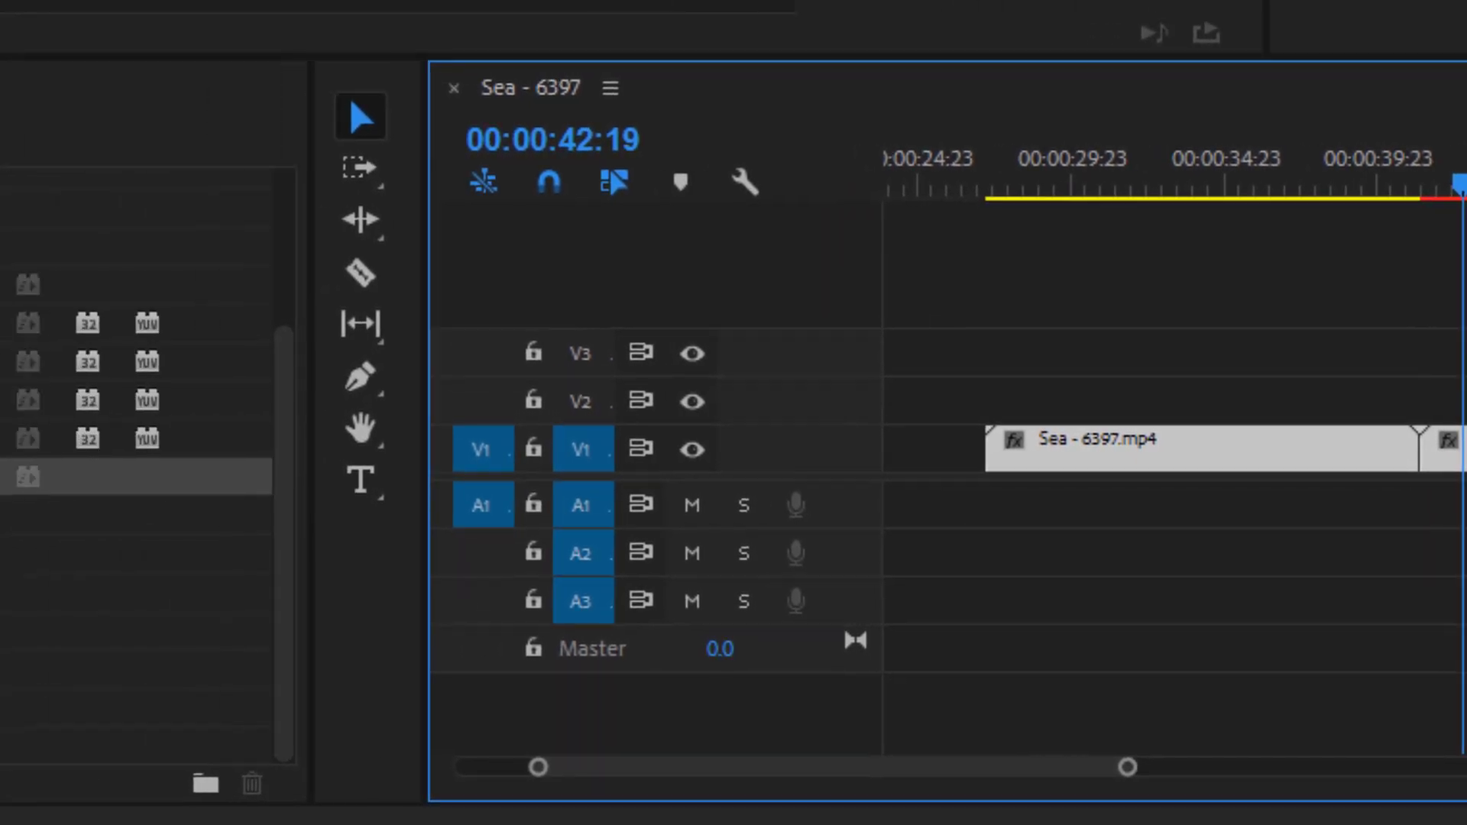
click(196, 394)
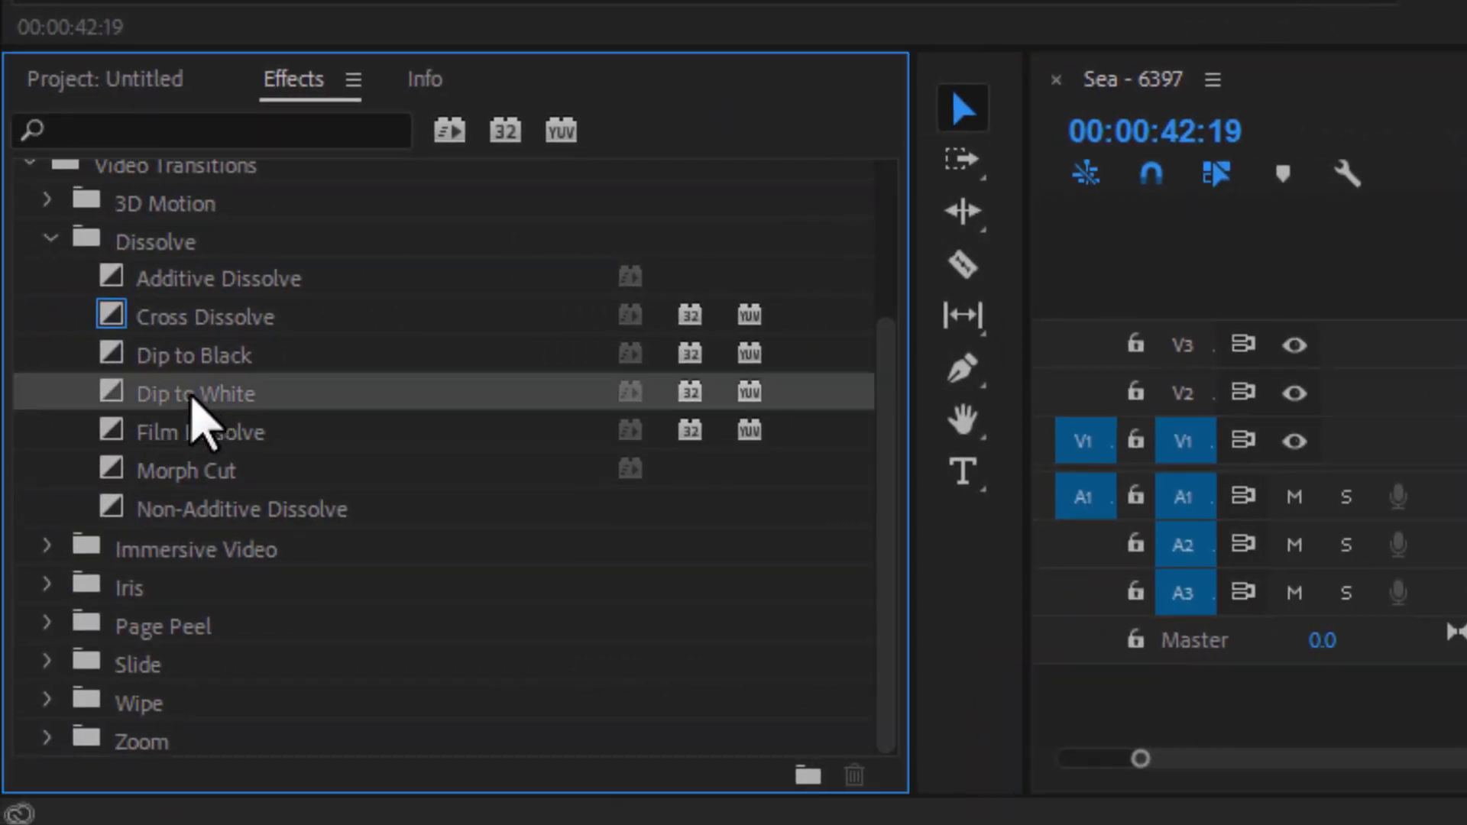
drag(191, 396, 1072, 455)
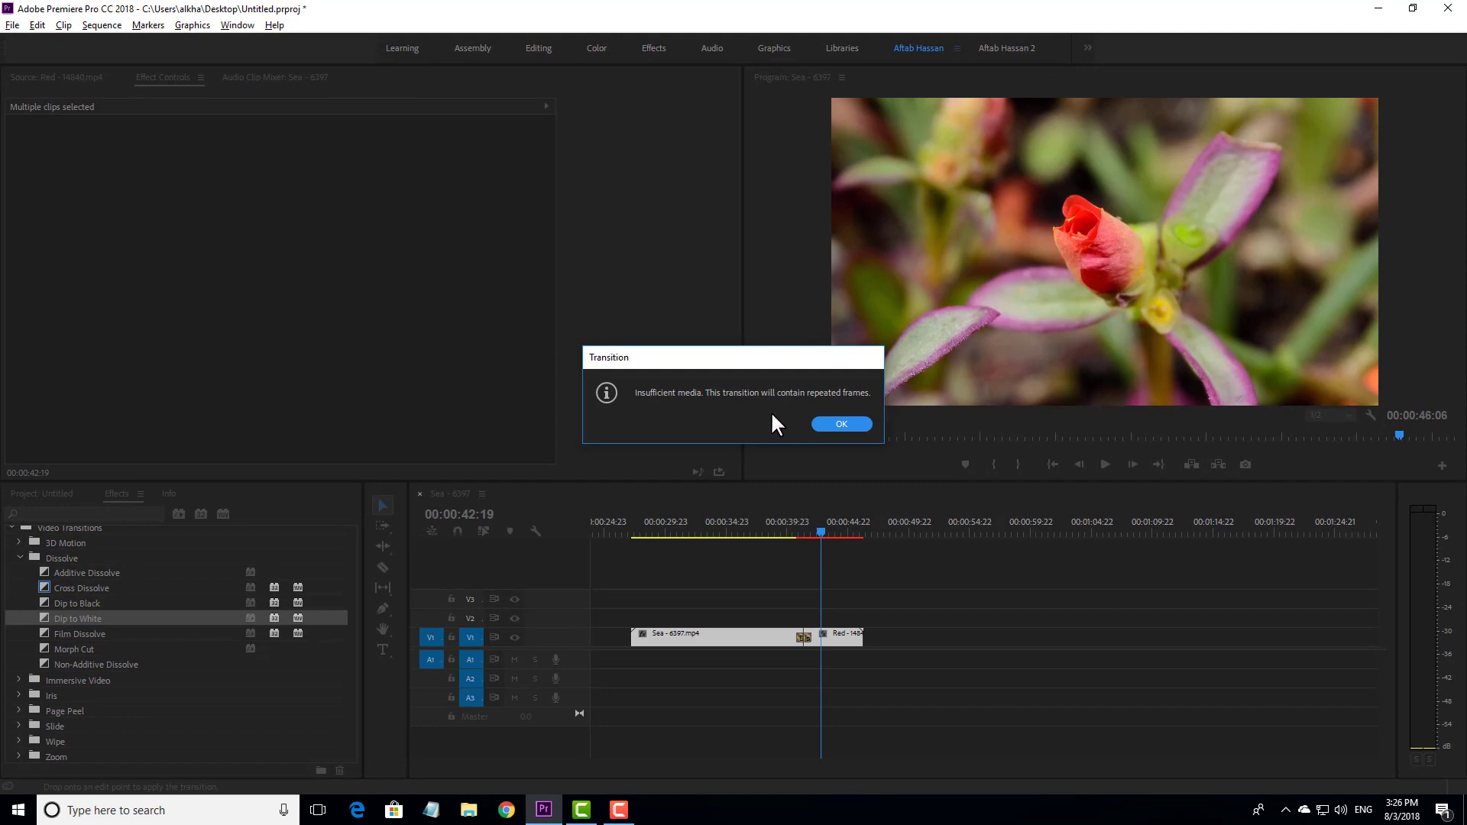
key(Return)
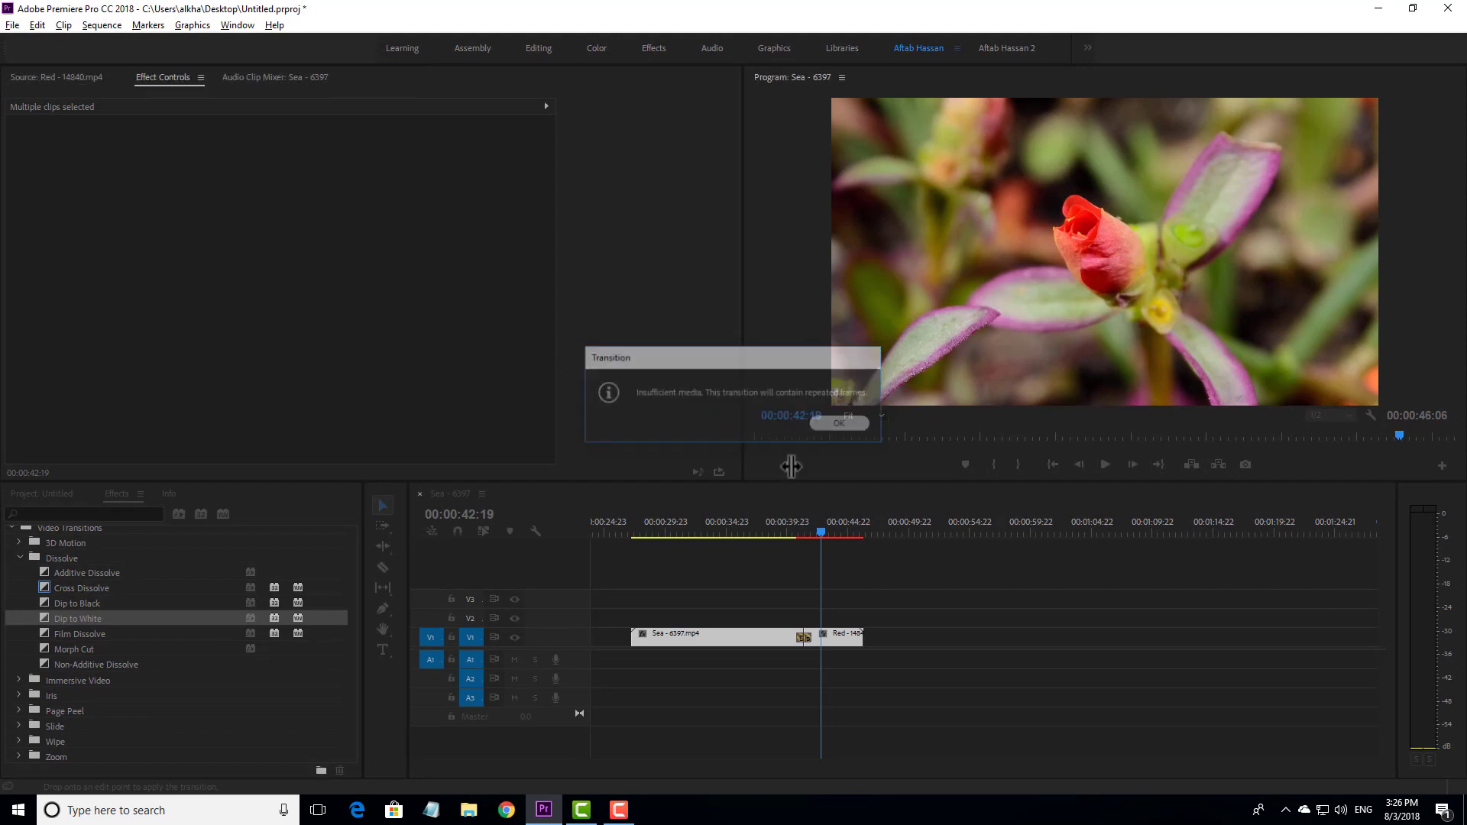
- Play back the manually added Dip to White from before the cut, and delete it from the timeline
drag(797, 524, 787, 533)
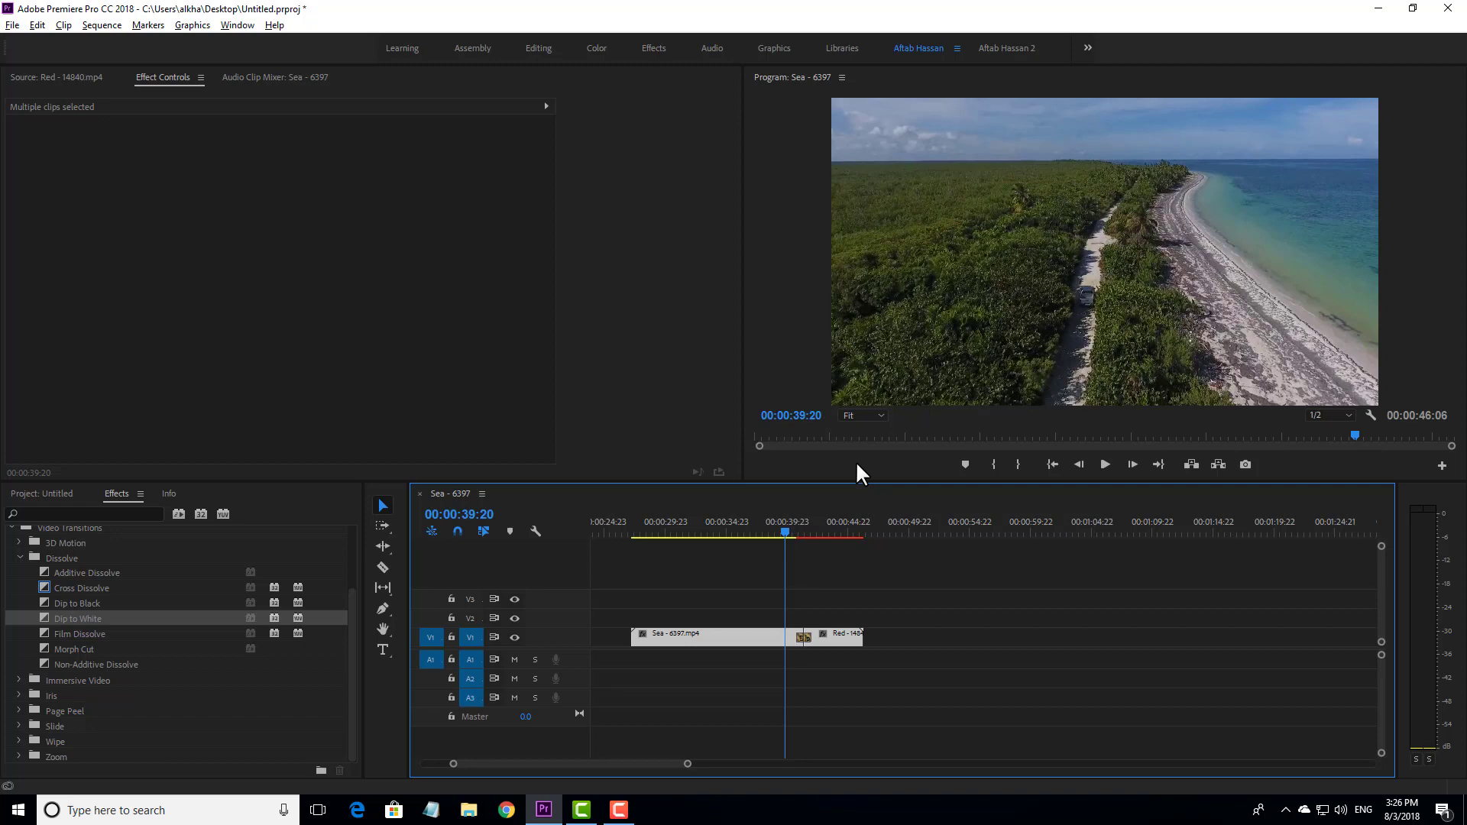
key(space)
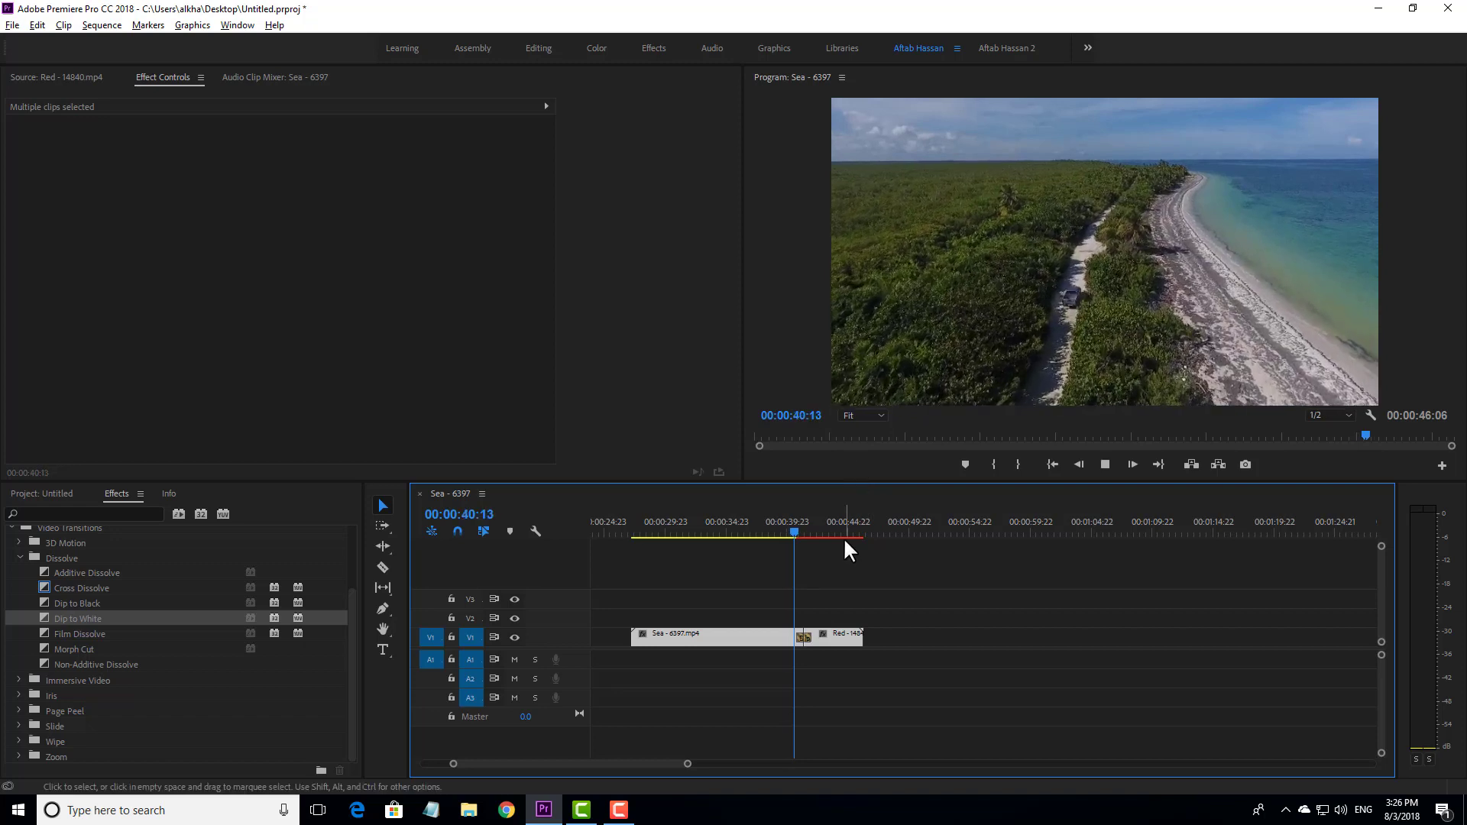
click(803, 638)
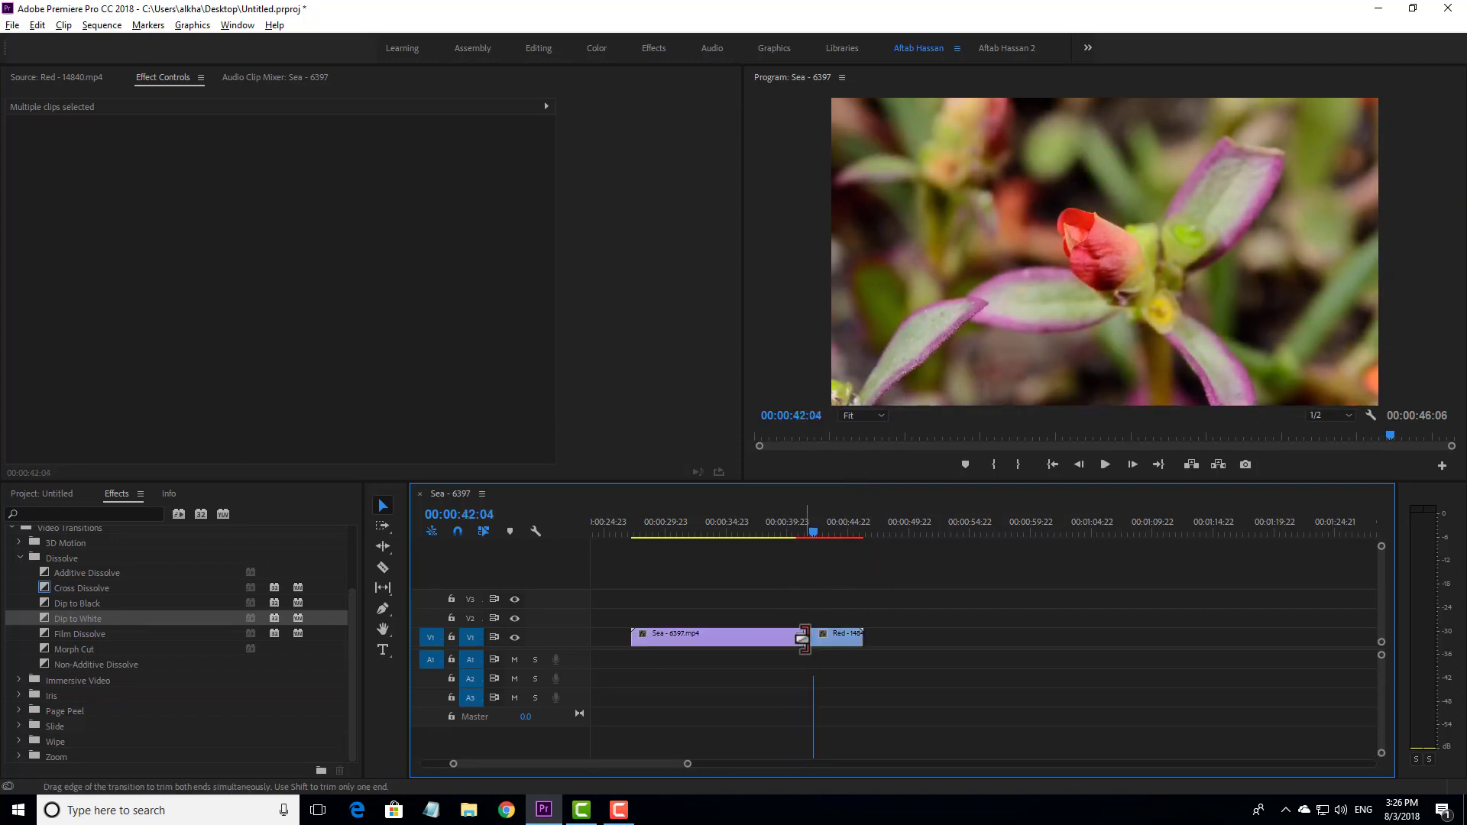
key(Delete)
- Add the Cube Spin transition from the 3D Motion group to the cut between the Sea and Red clips, accepting repeated frames
scroll(66, 608, up, 3)
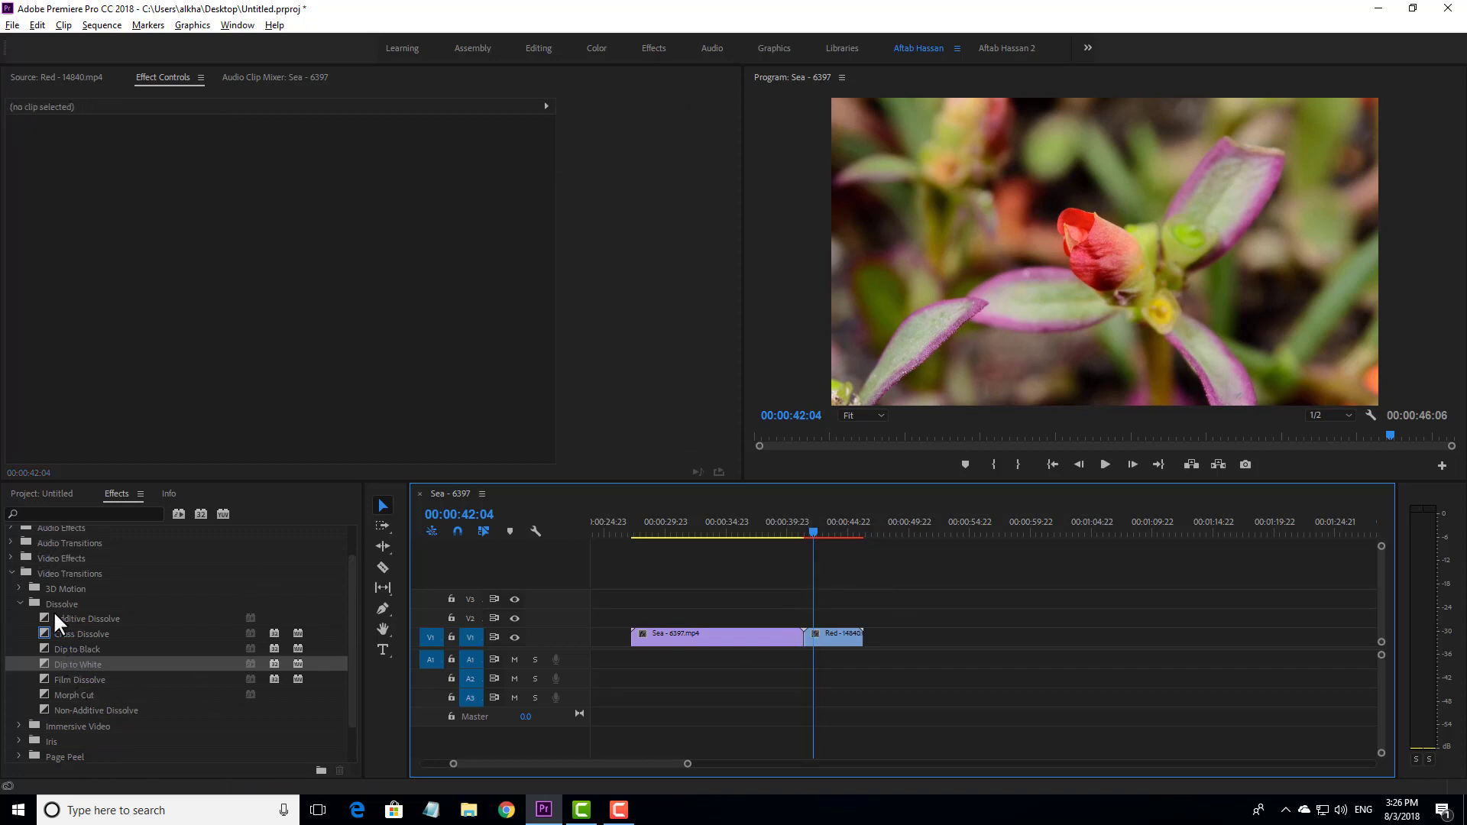
click(18, 589)
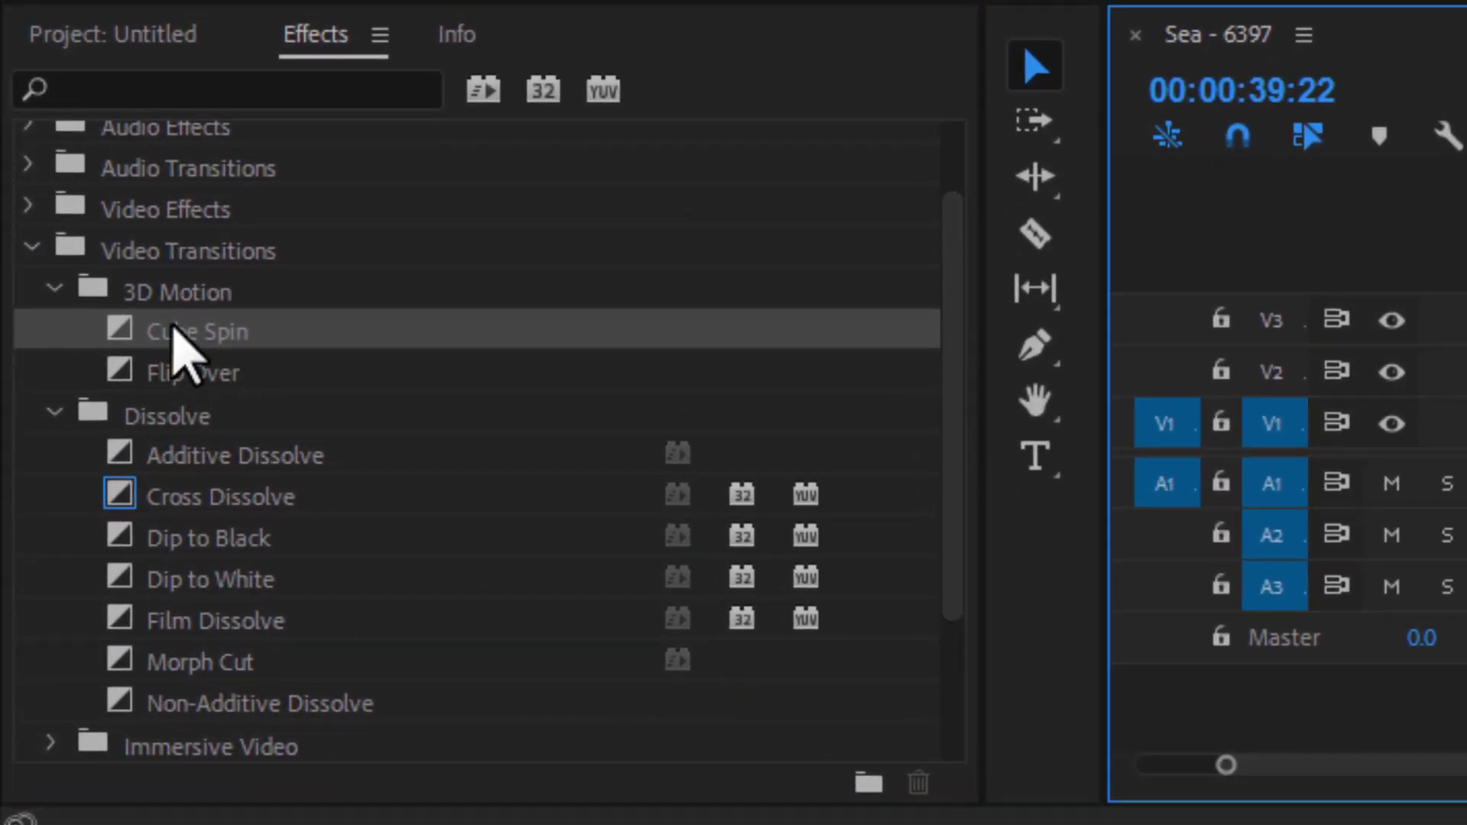
drag(175, 334, 393, 350)
drag(457, 342, 1466, 474)
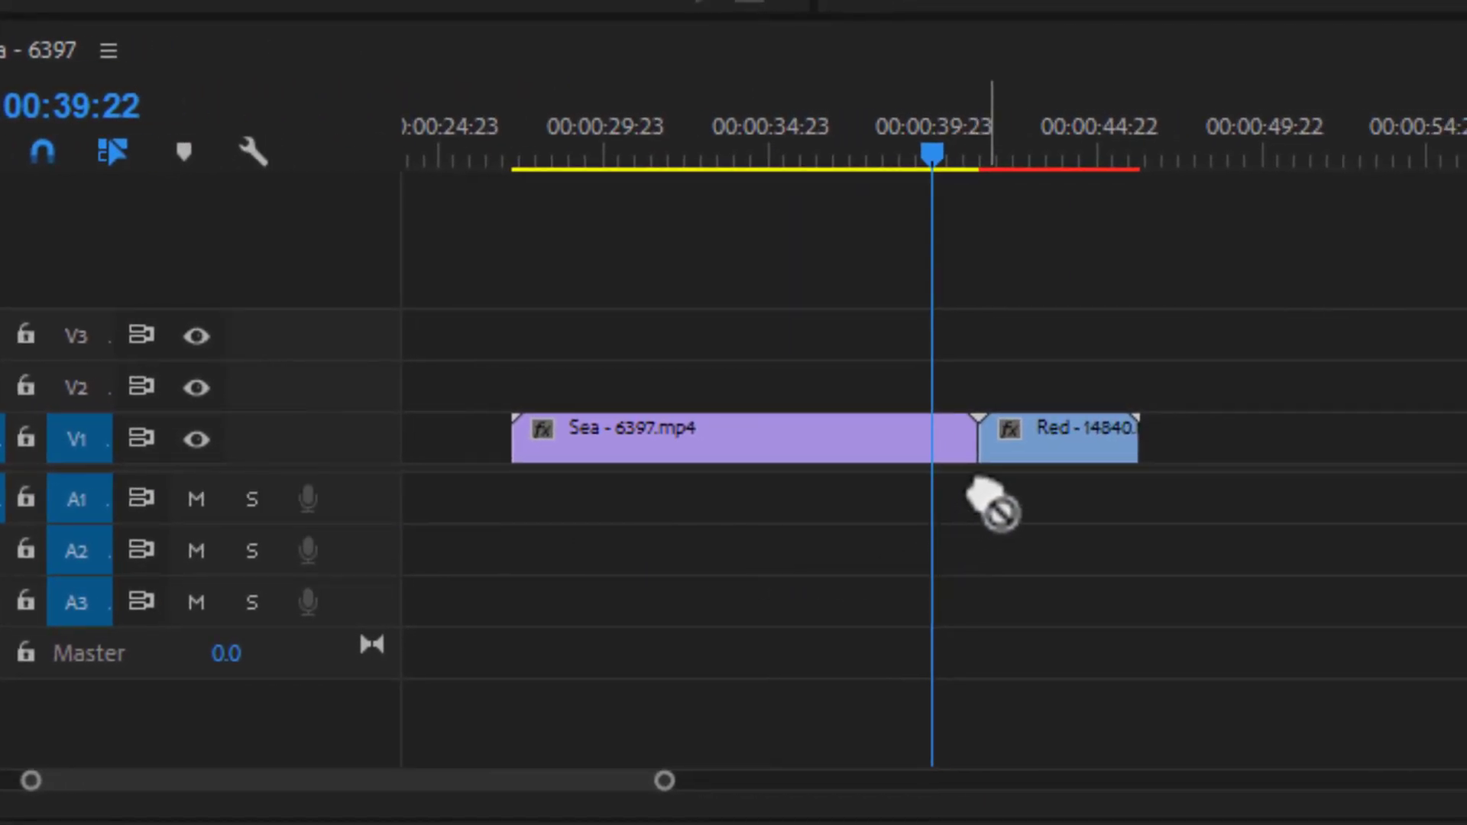
drag(972, 465, 972, 453)
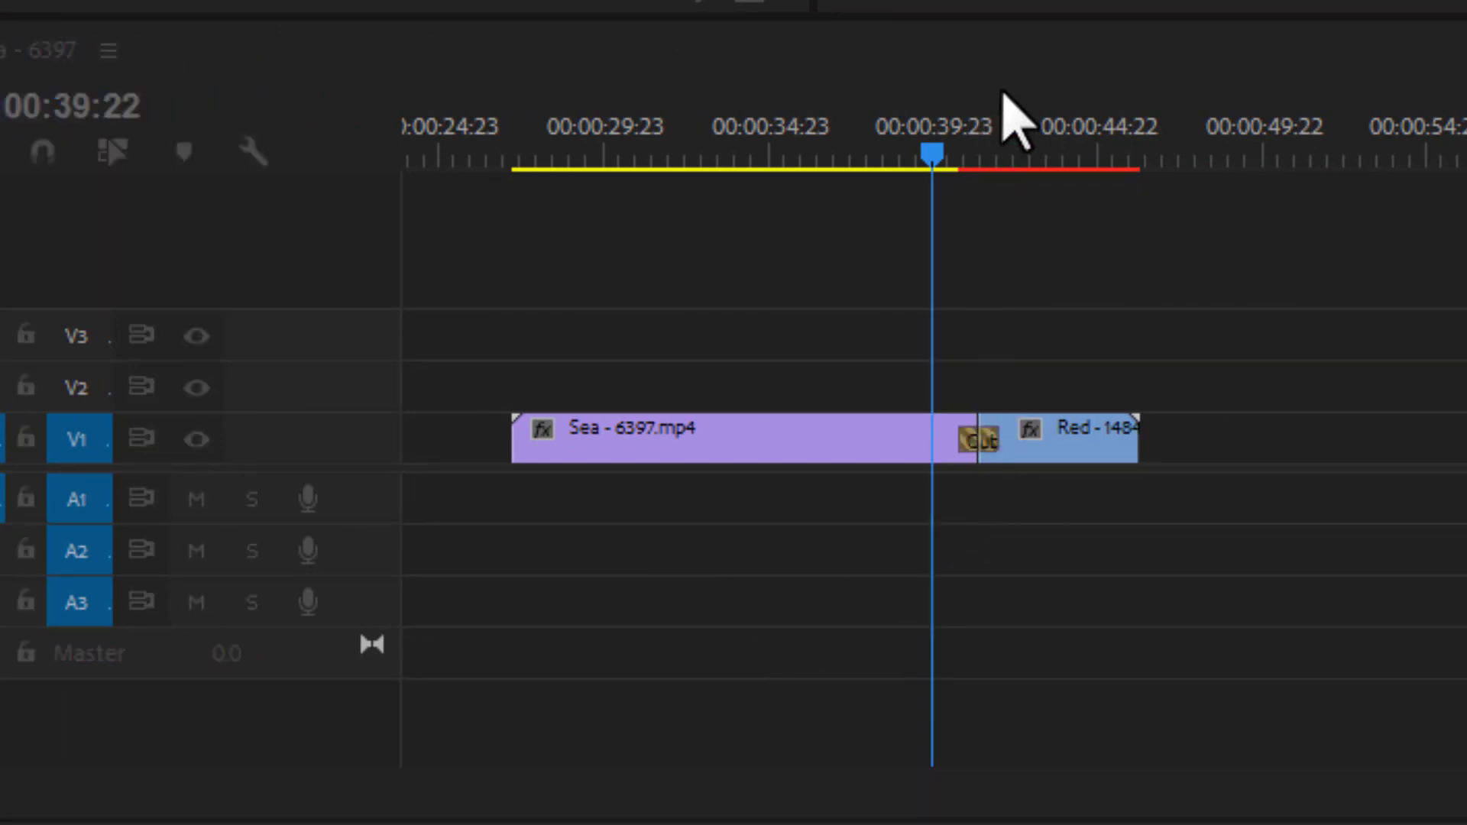
click(1020, 3)
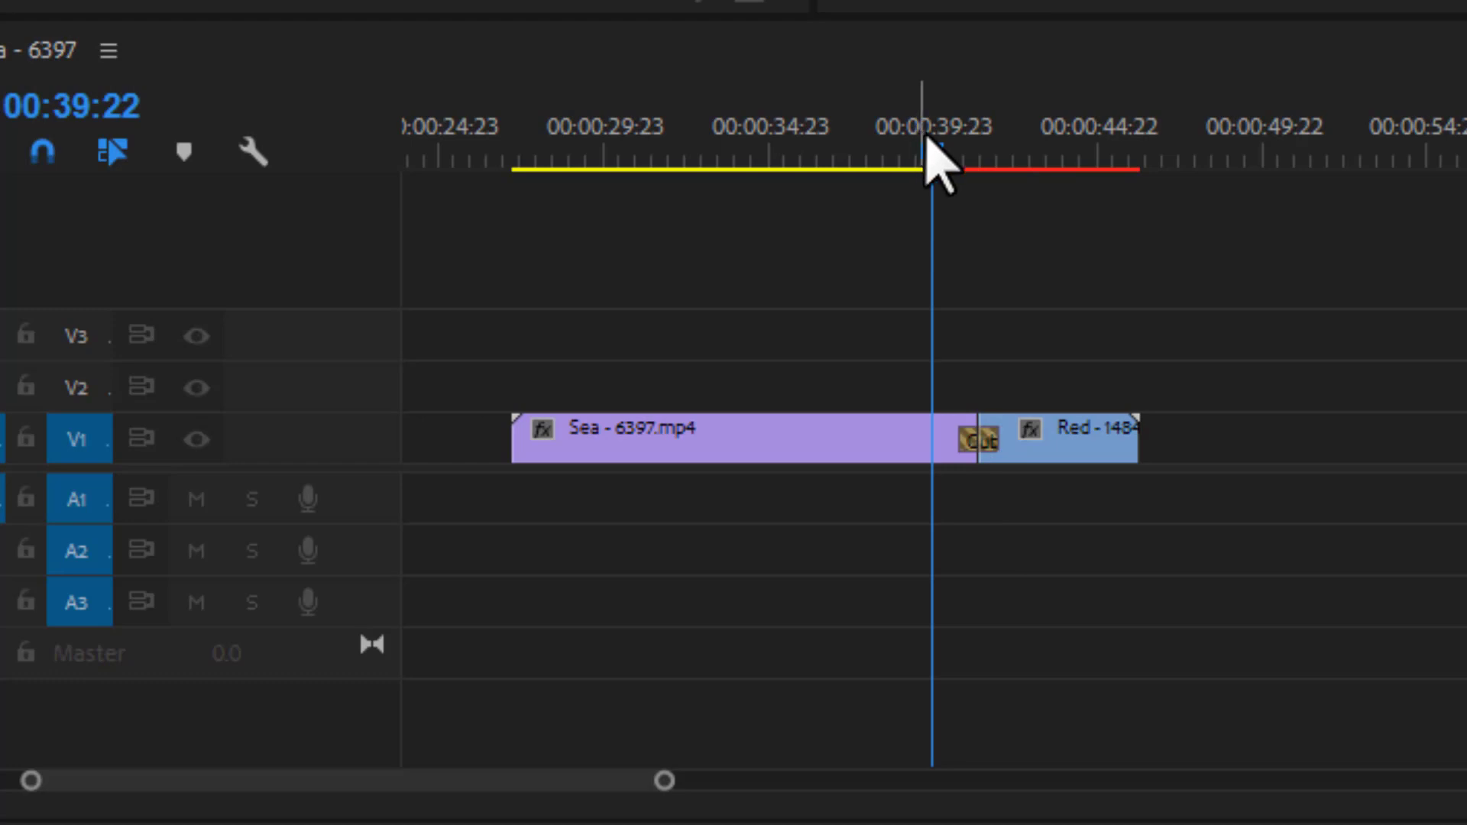
- Play back the Cube Spin from 00:00:39:01 in the maximized program monitor, and restore the normal layout
mouse_move(926, 137)
mouse_down()
mouse_move(976, 150)
mouse_move(904, 130)
mouse_up()
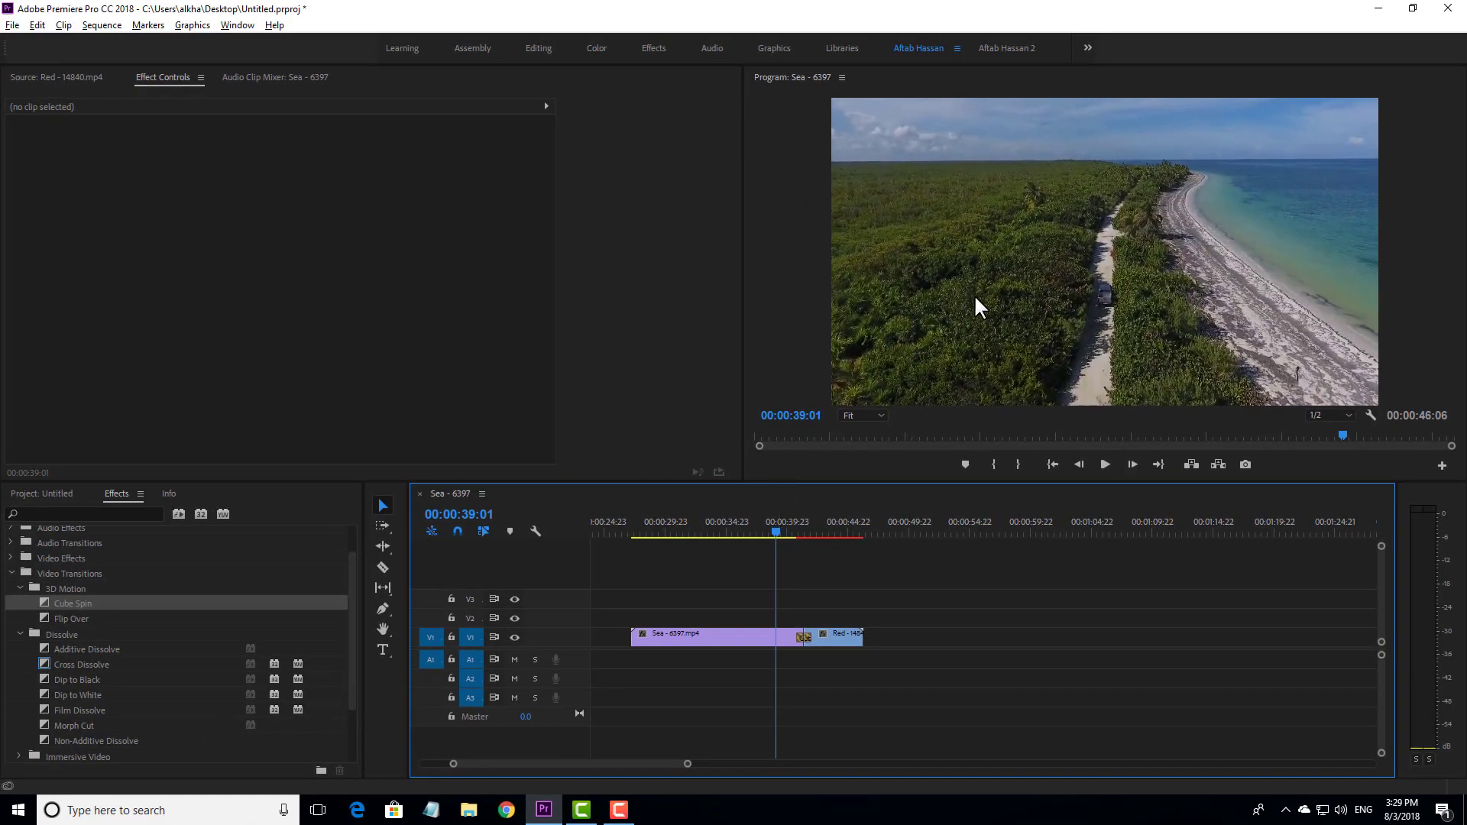
key(grave)
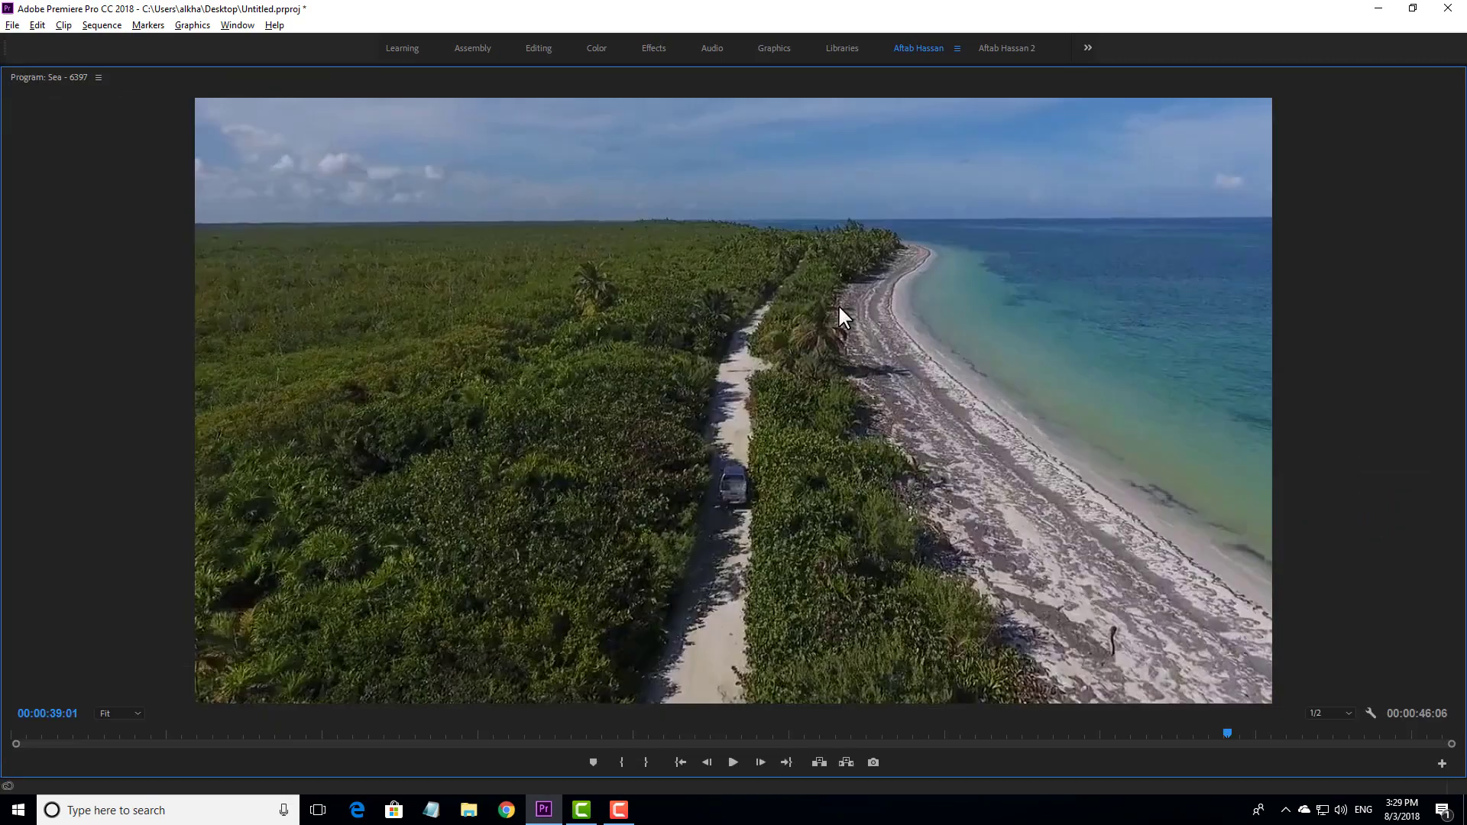
key(space)
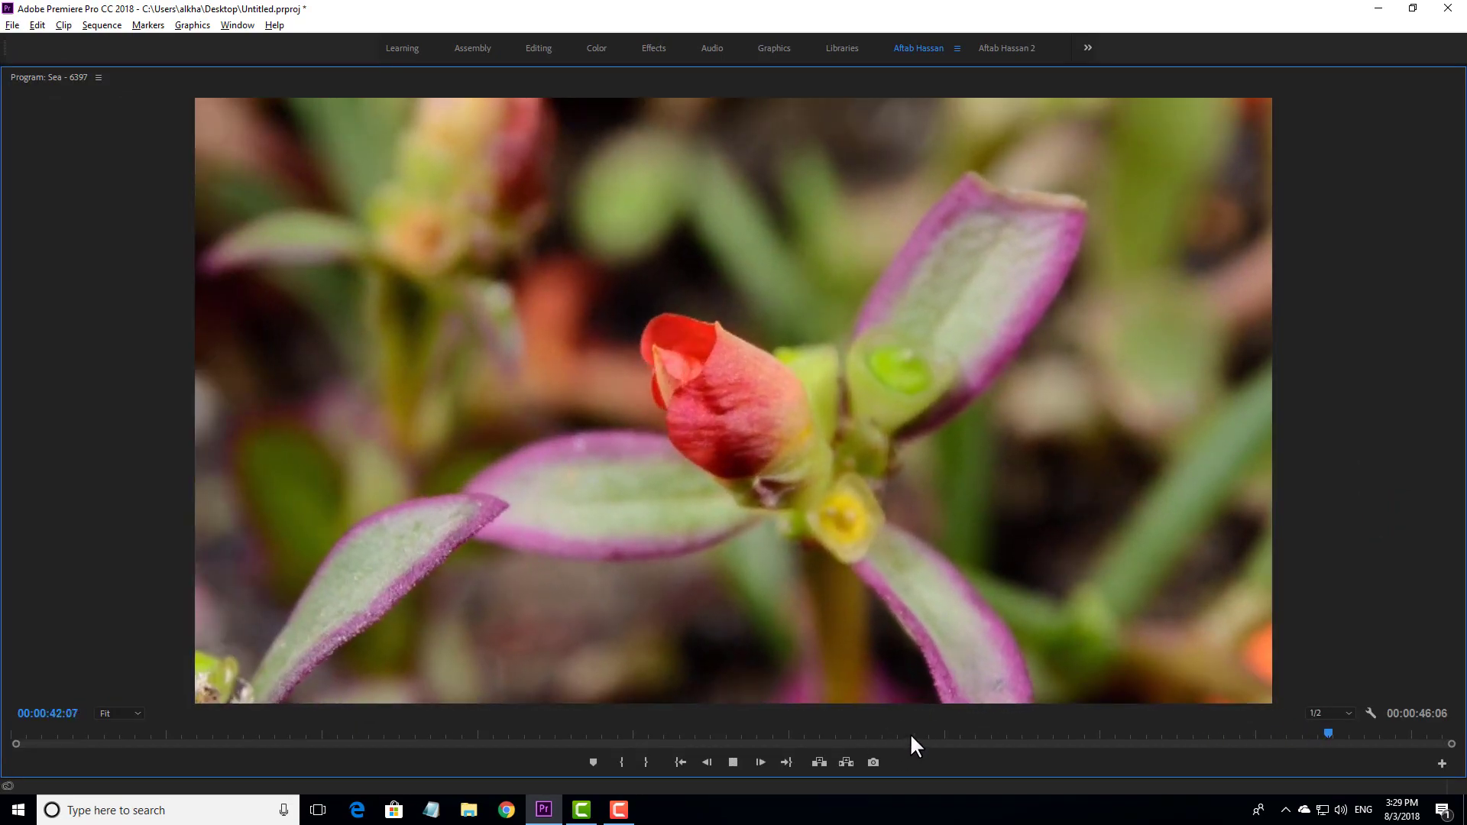
key(space)
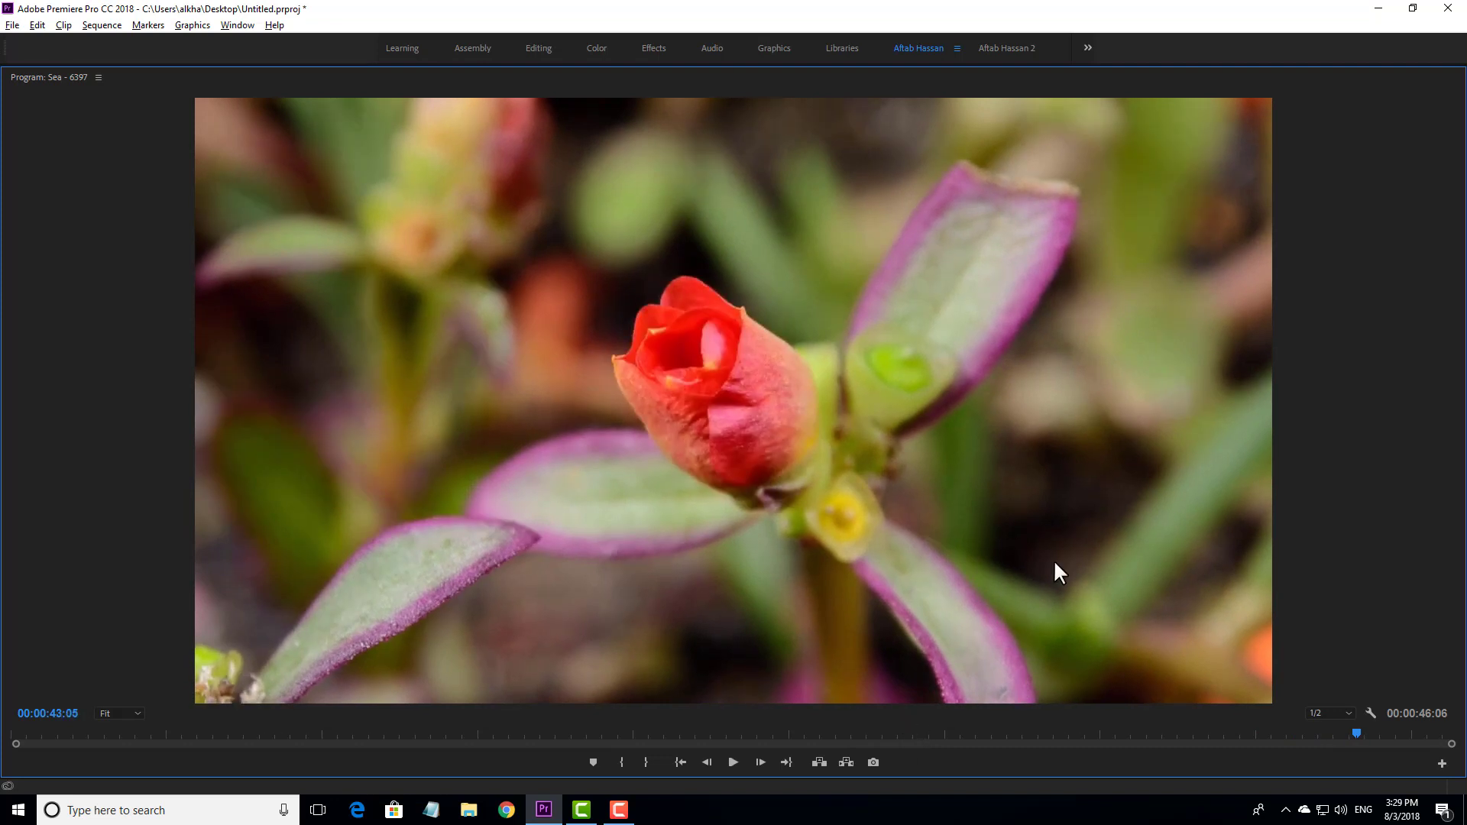
key(grave)
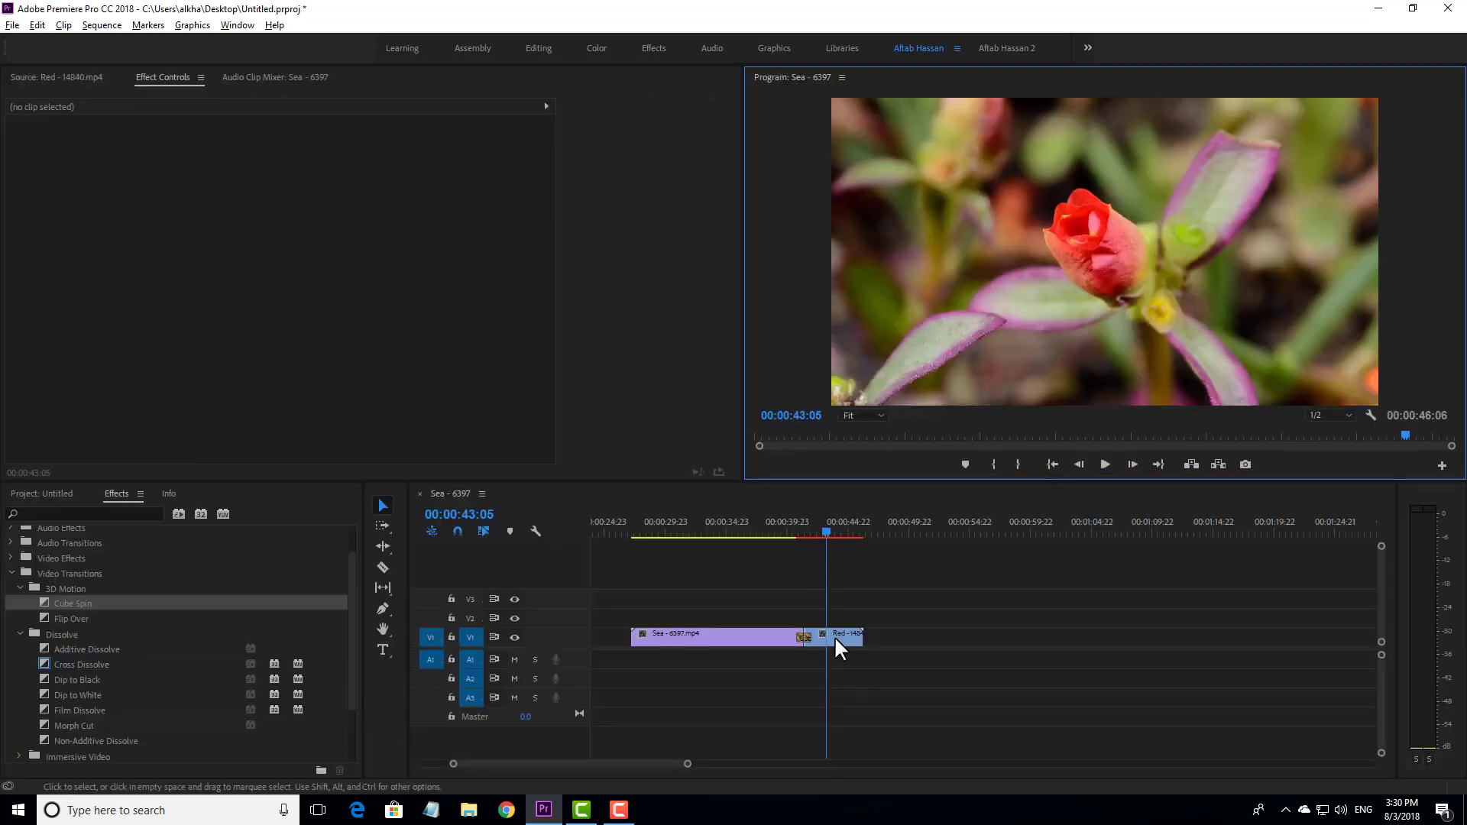
- Delete the Cube Spin between the clips and apply the default Cross Dissolve at that cut
click(806, 639)
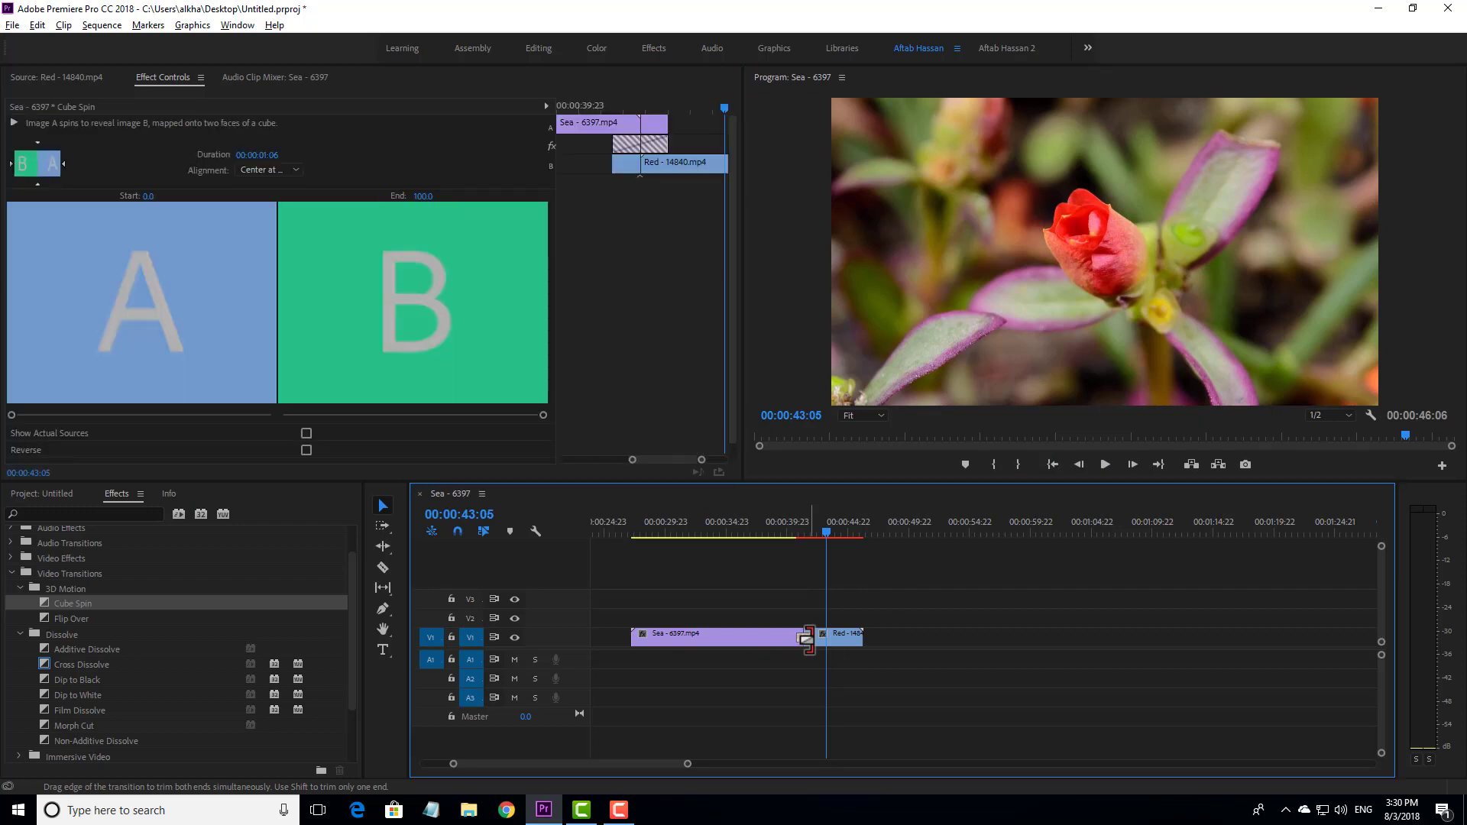
key(Delete)
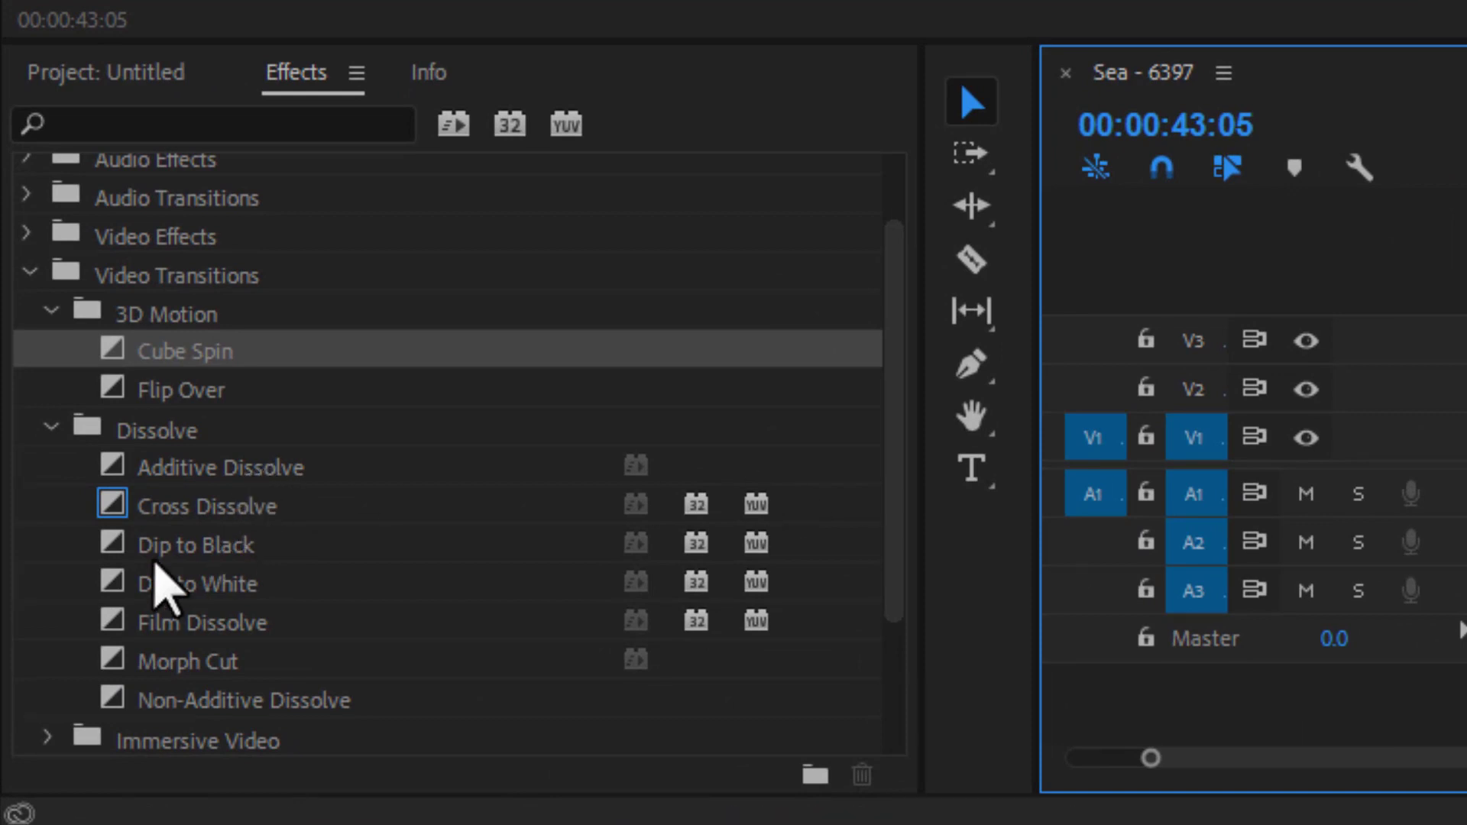
click(201, 508)
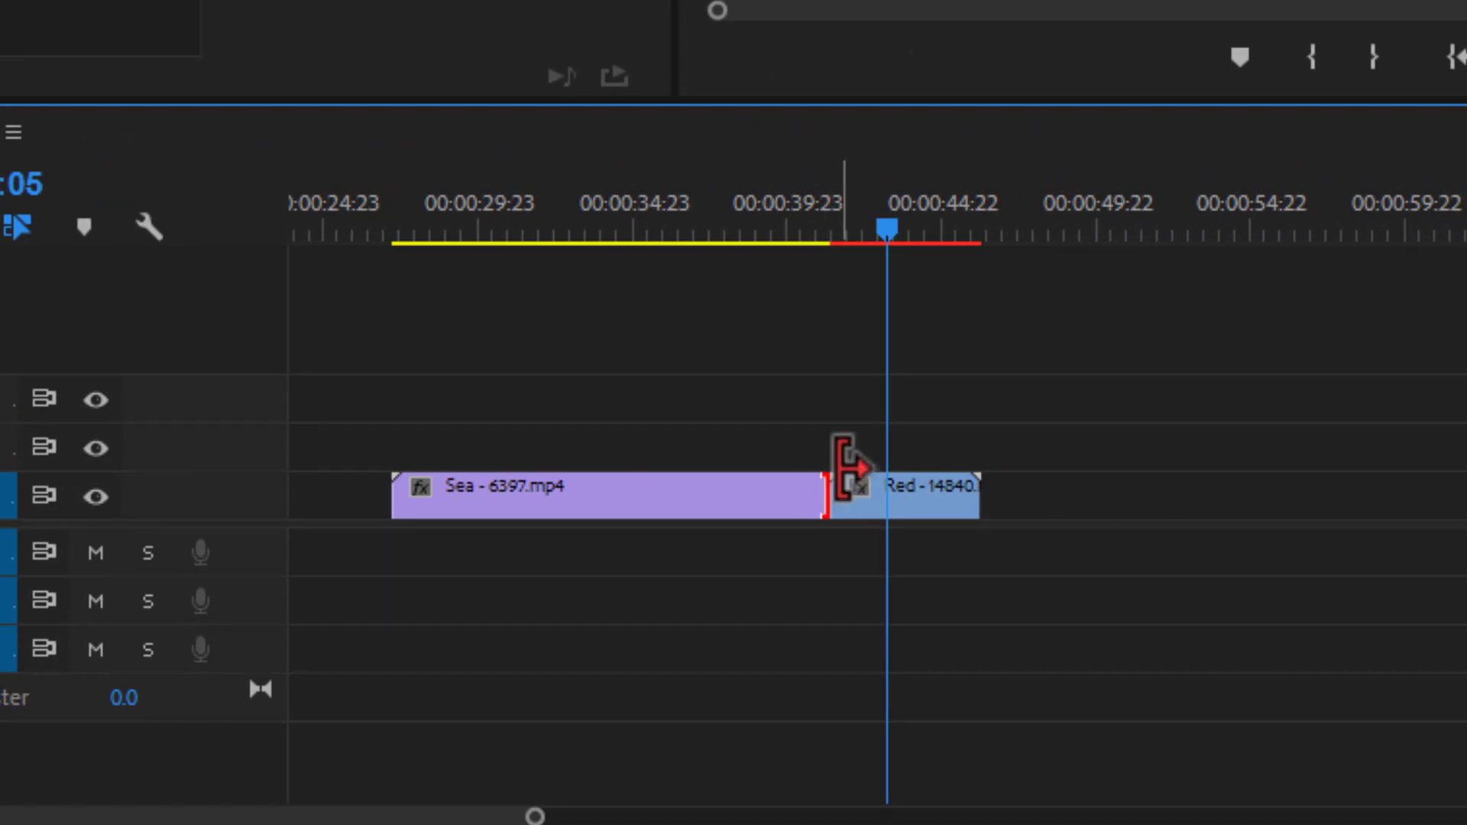
key(ctrl+d)
key(Return)
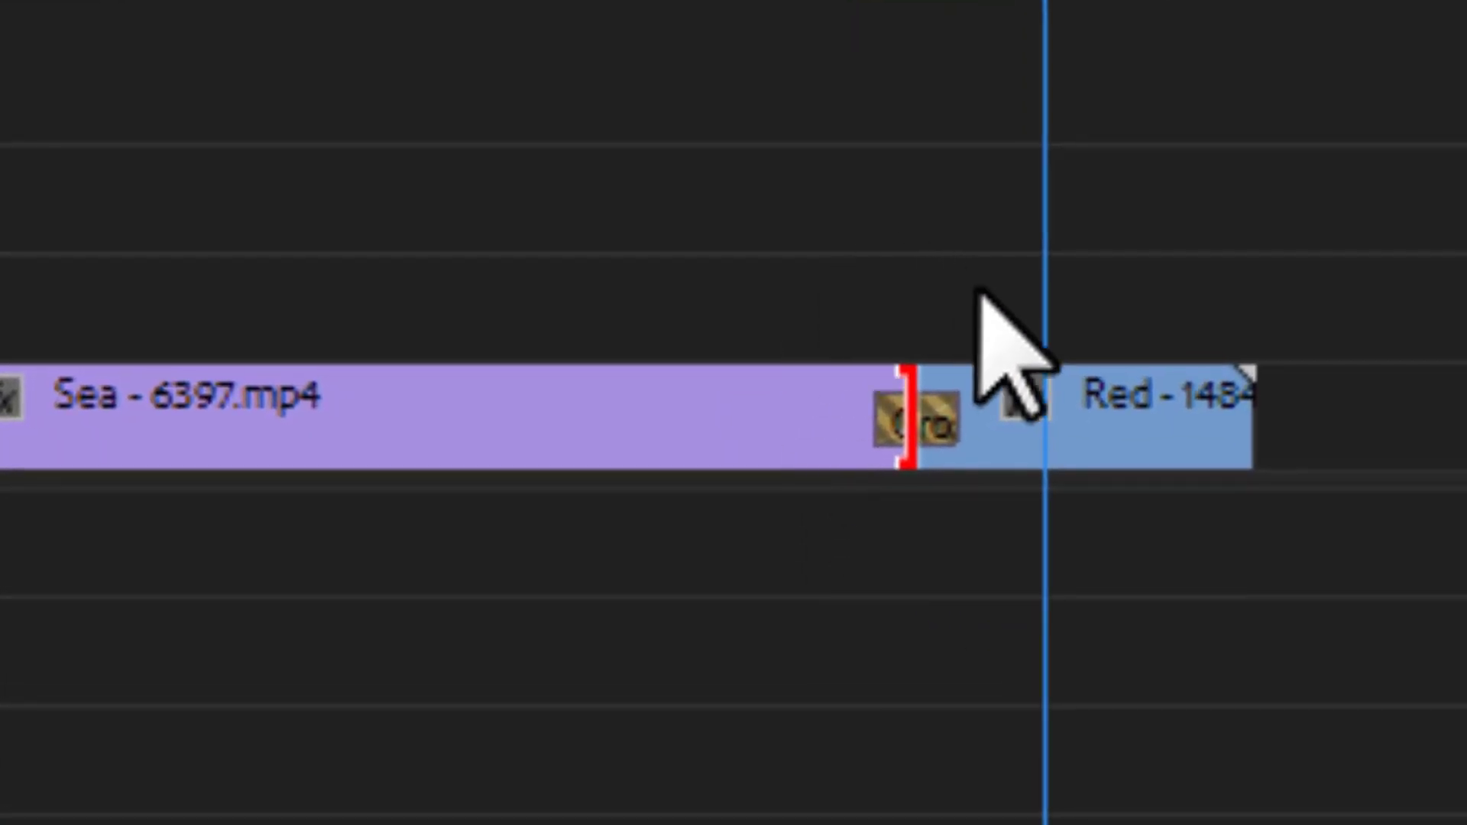
- Lengthen the Cross Dissolve to 4 seconds by extending its end into the Red clip and its start into the Sea clip
click(951, 428)
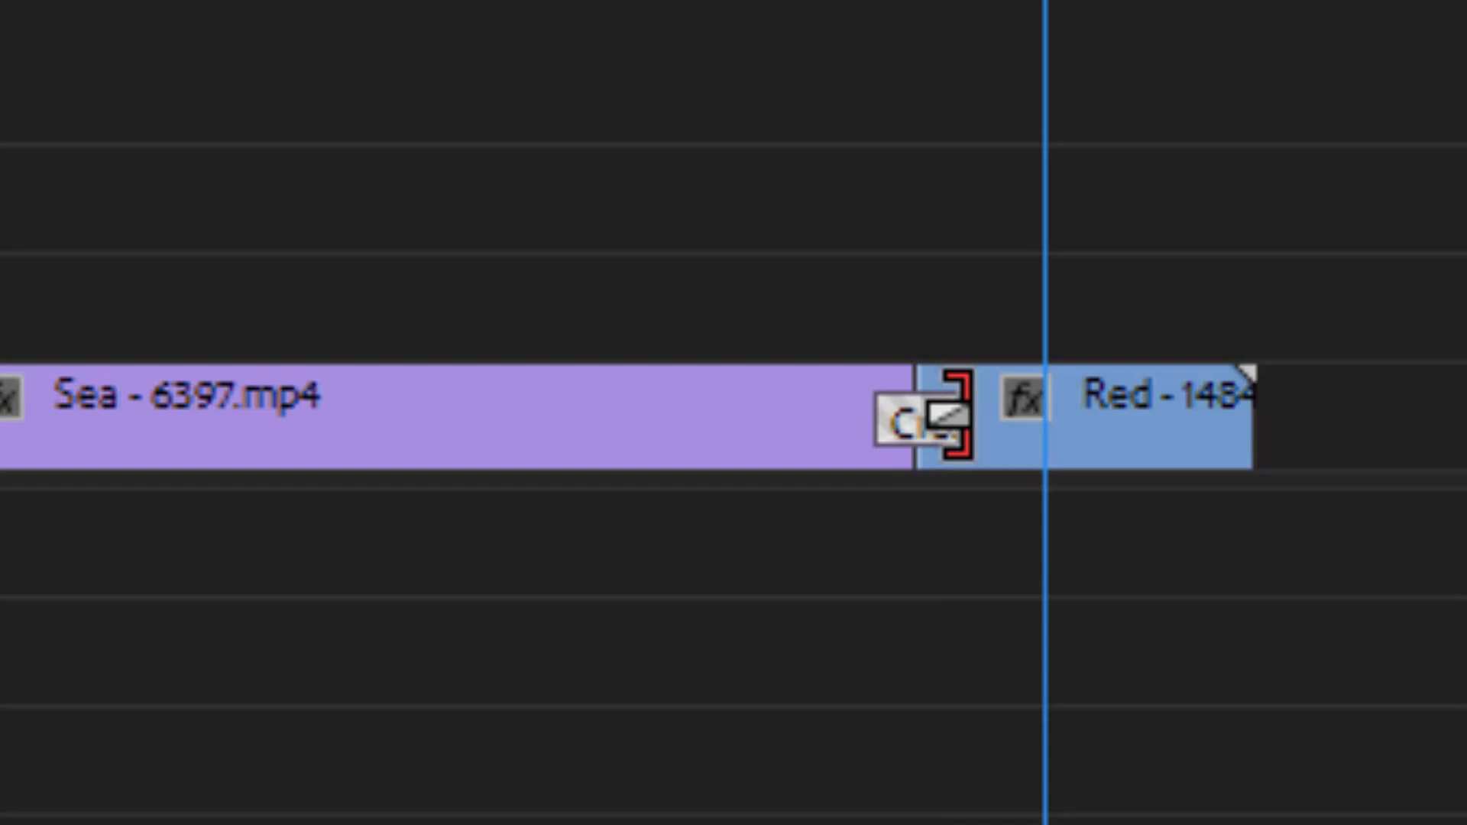
drag(948, 413, 1044, 417)
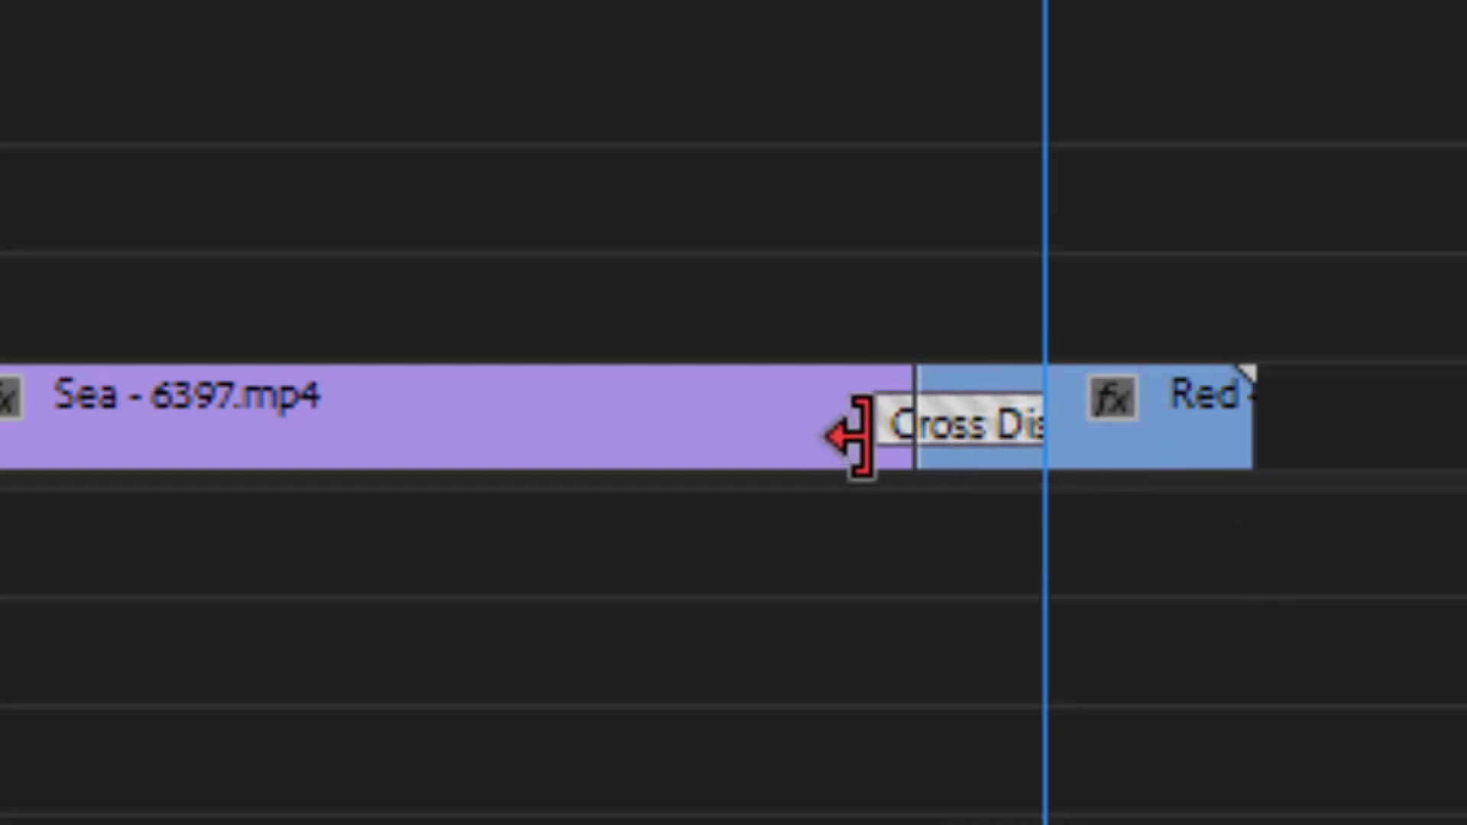
drag(856, 435, 760, 432)
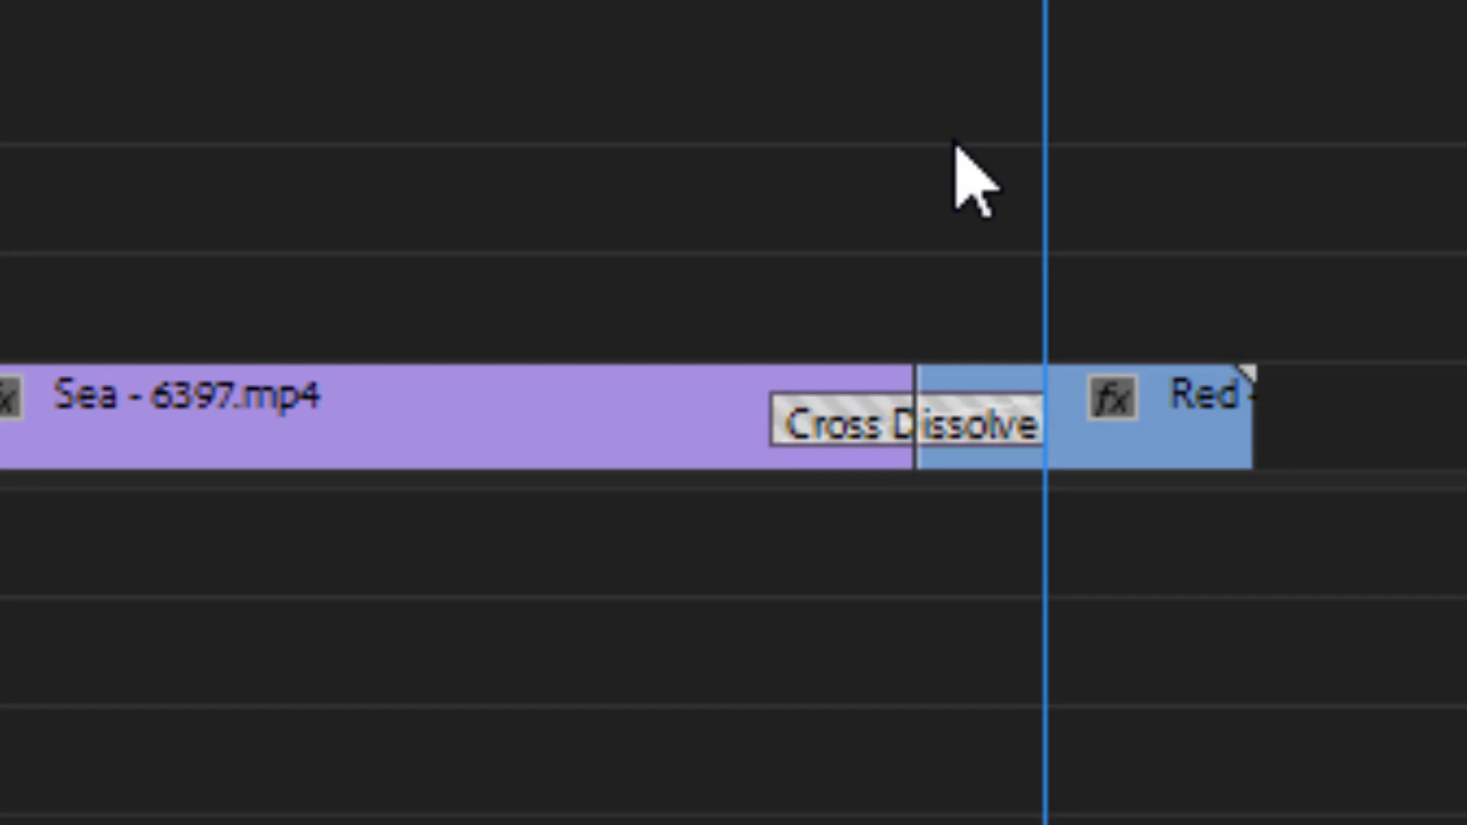
- Play back the lengthened Cross Dissolve from a point in the Sea clip before the transition
drag(1045, 1, 584, 2)
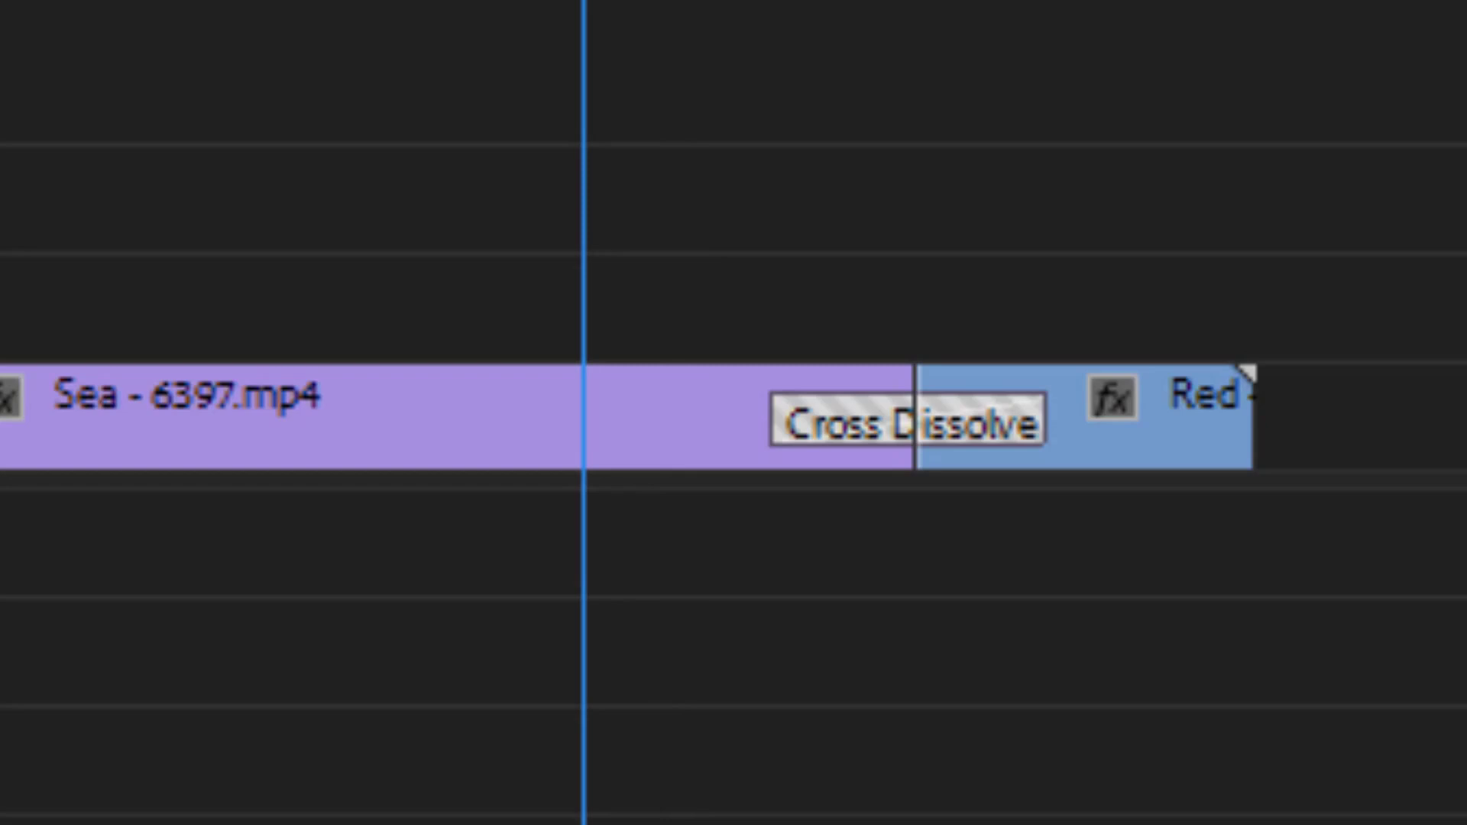
key(space)
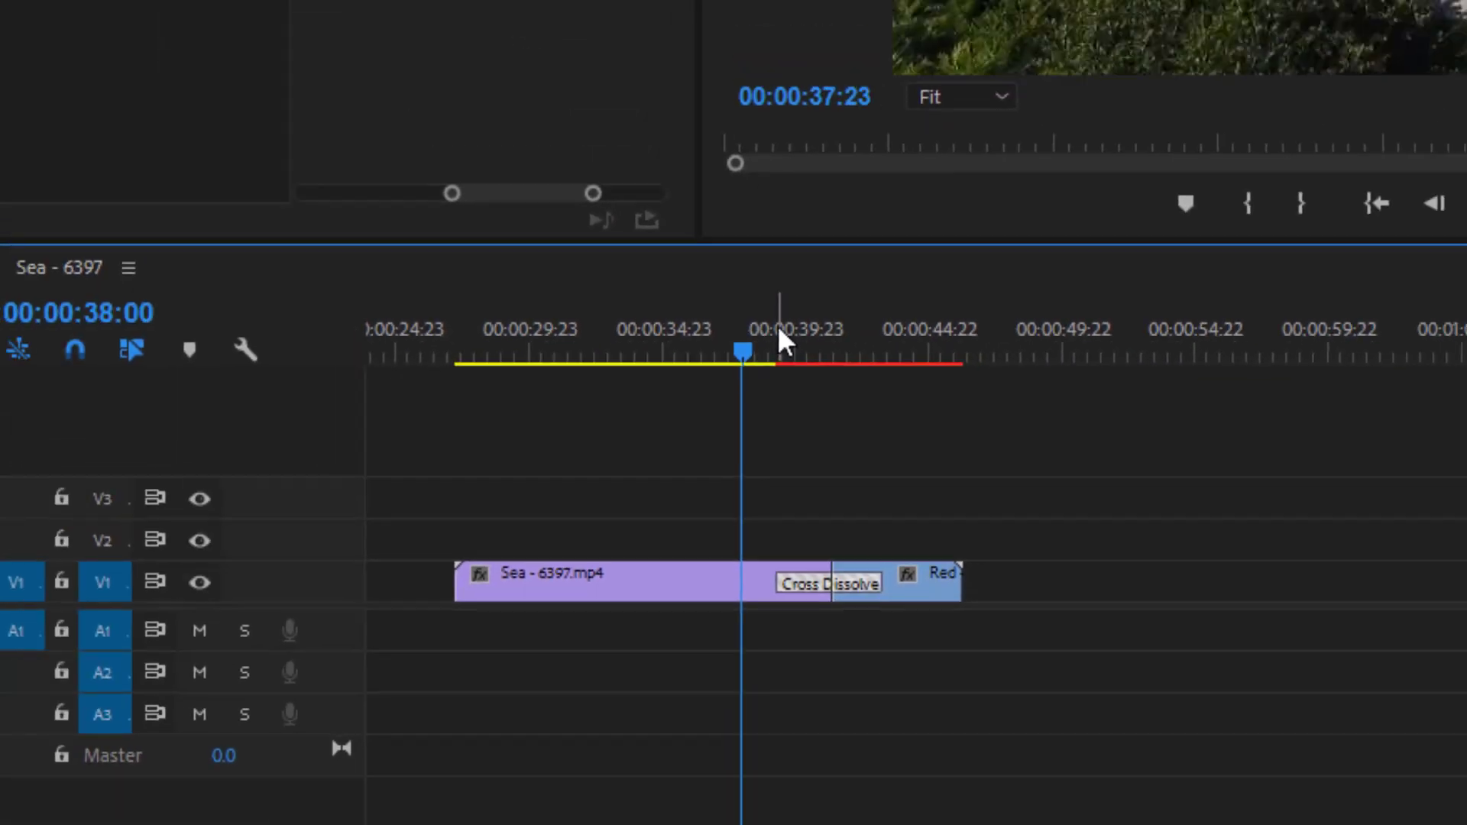
key(space)
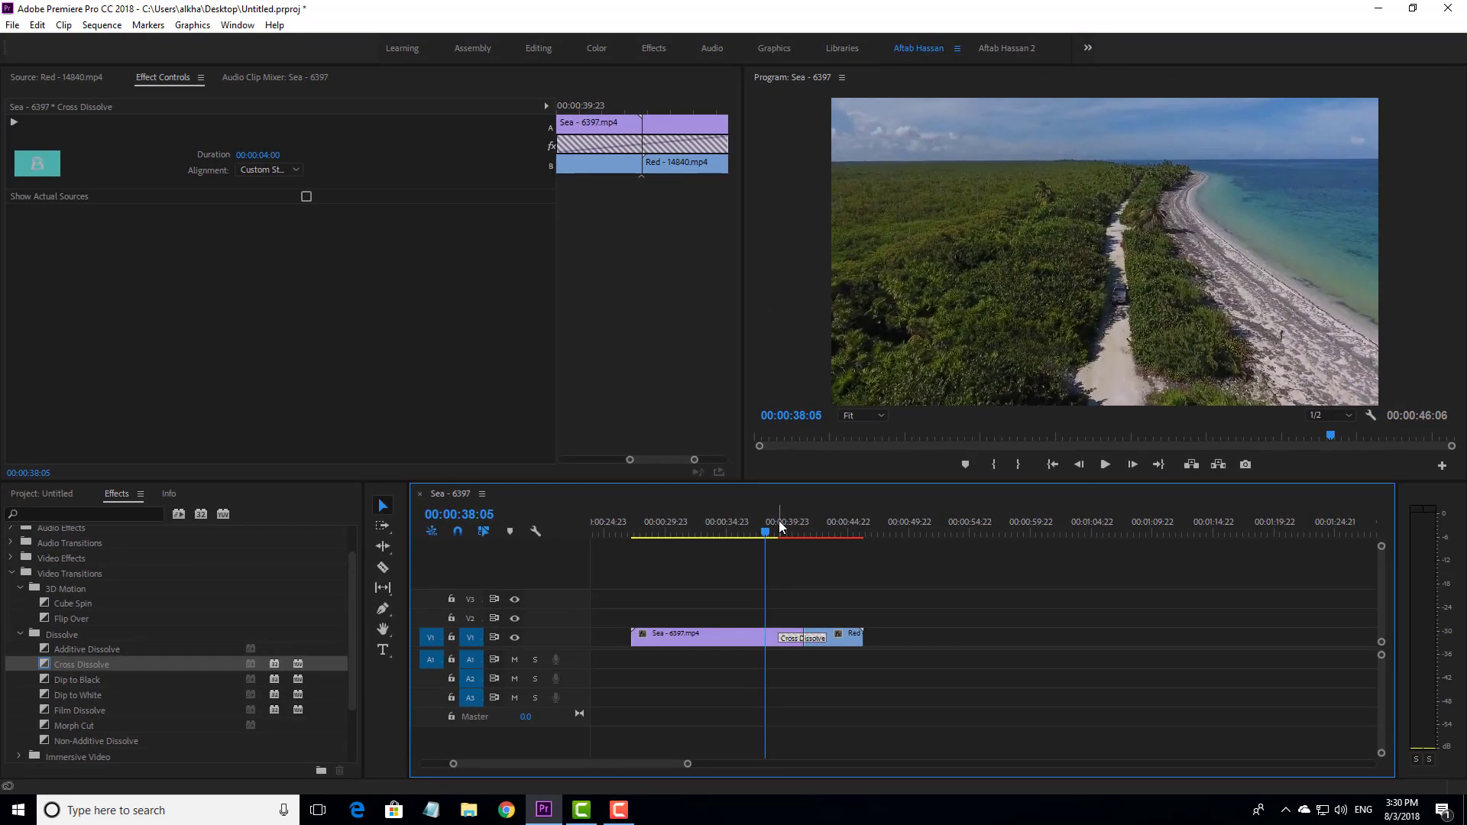
key(space)
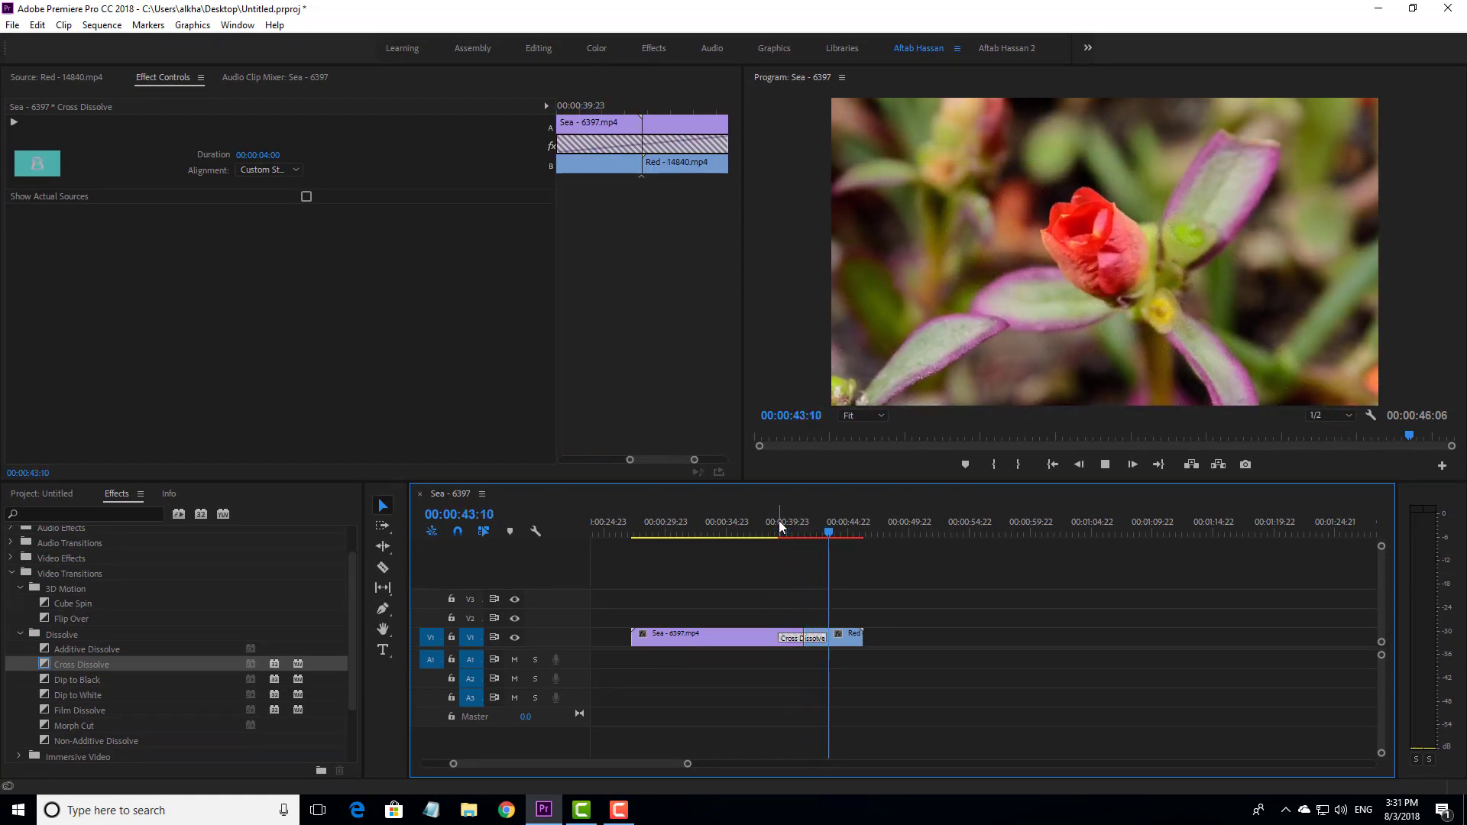
key(space)
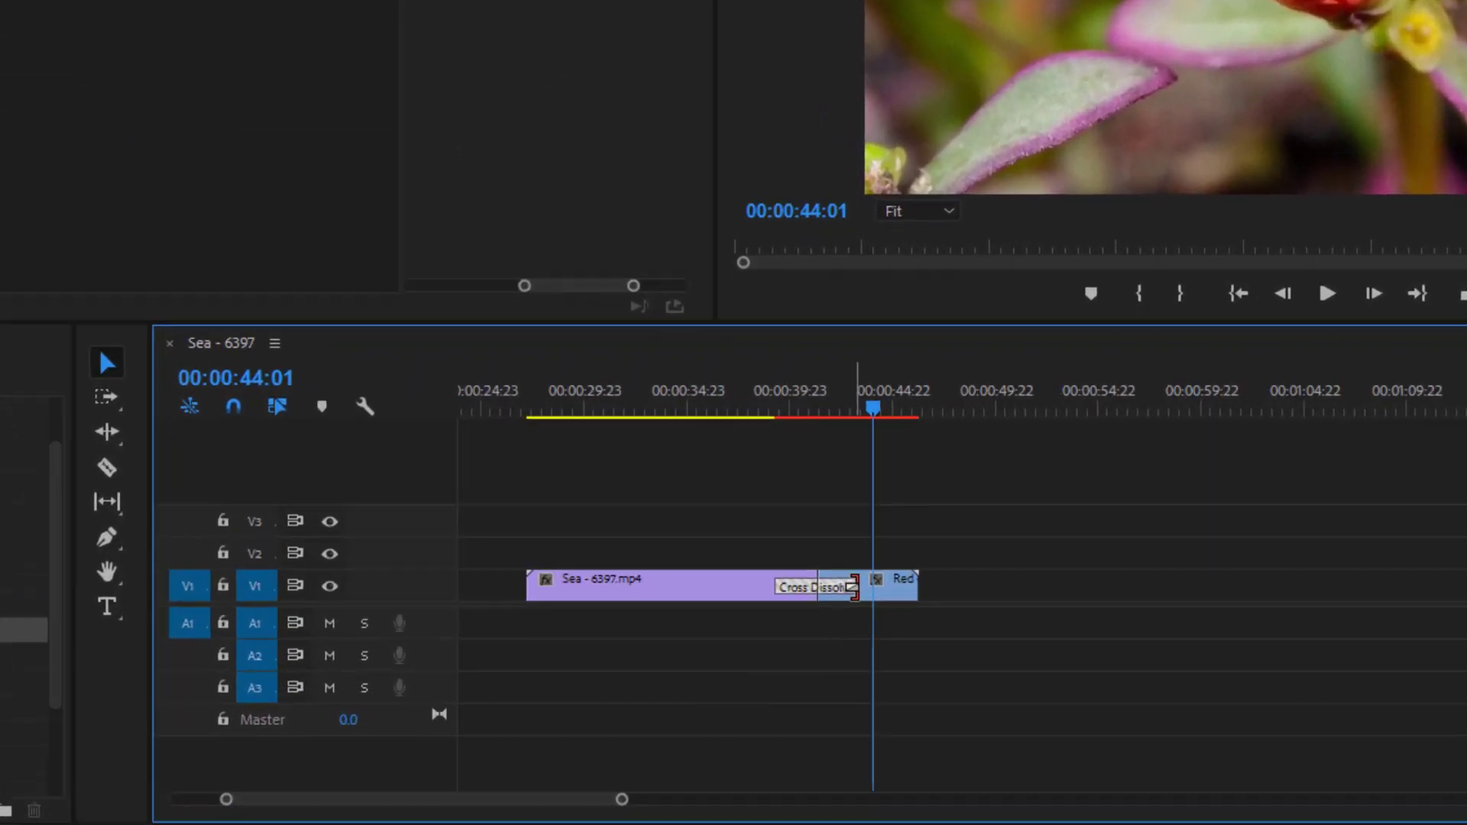
- Shorten the Cross Dissolve from both ends so it covers only a short stretch on each side of the cut
drag(893, 505, 879, 507)
drag(982, 298, 938, 296)
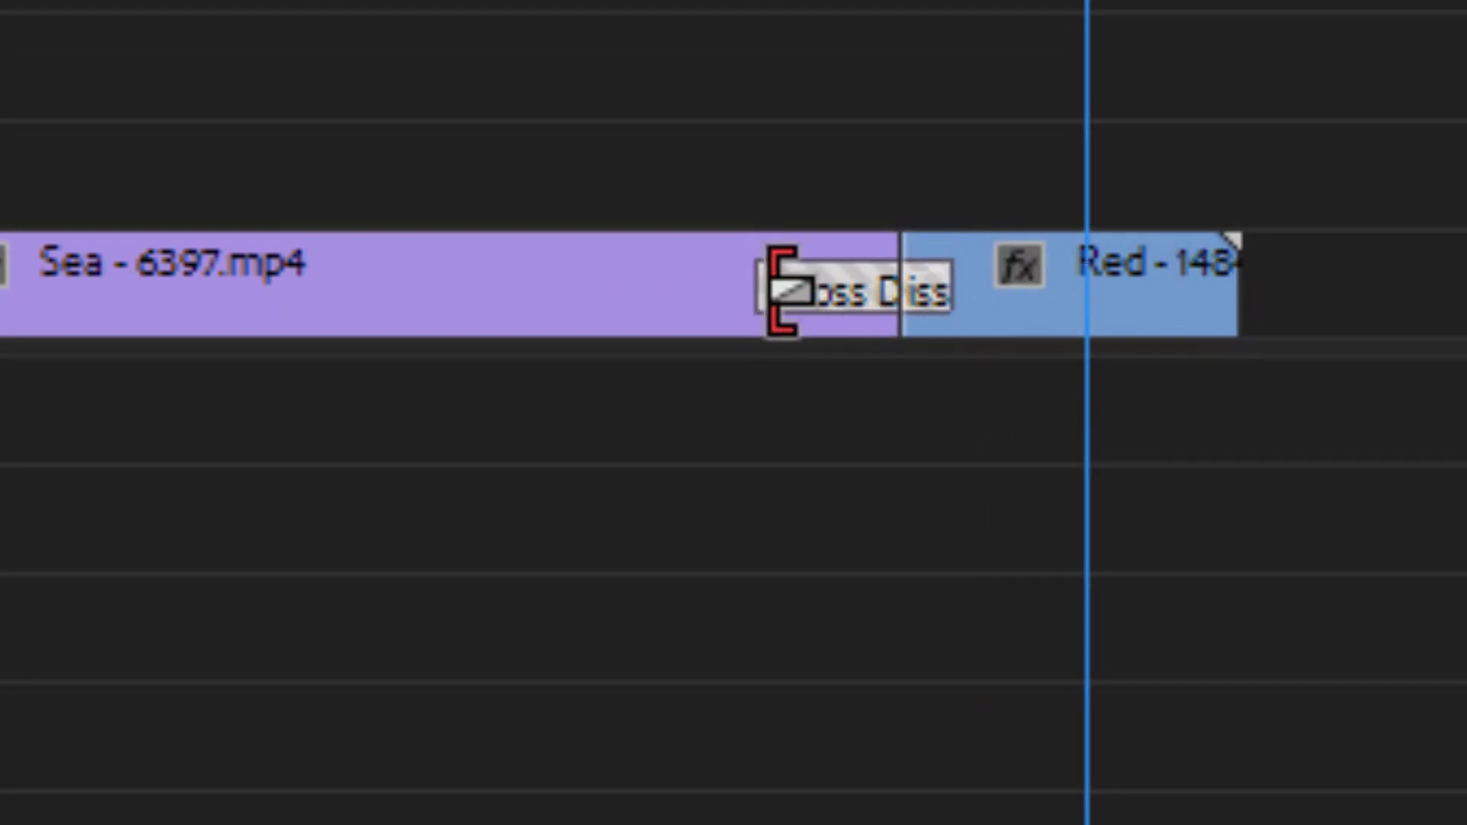
drag(781, 290, 860, 287)
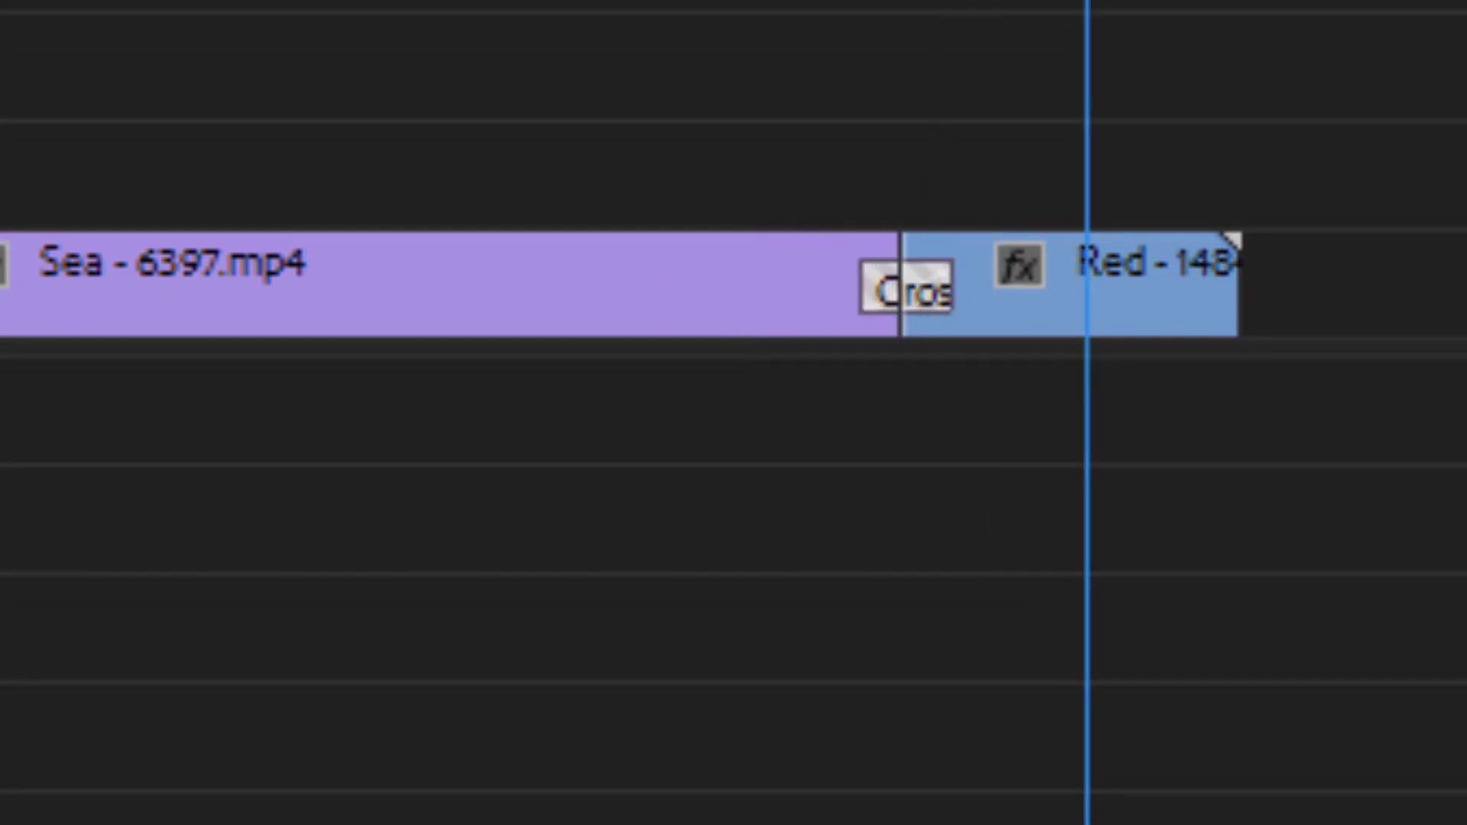
- Play back the shortened Cross Dissolve from a point in the Sea clip before the transition
click(797, 372)
key(space)
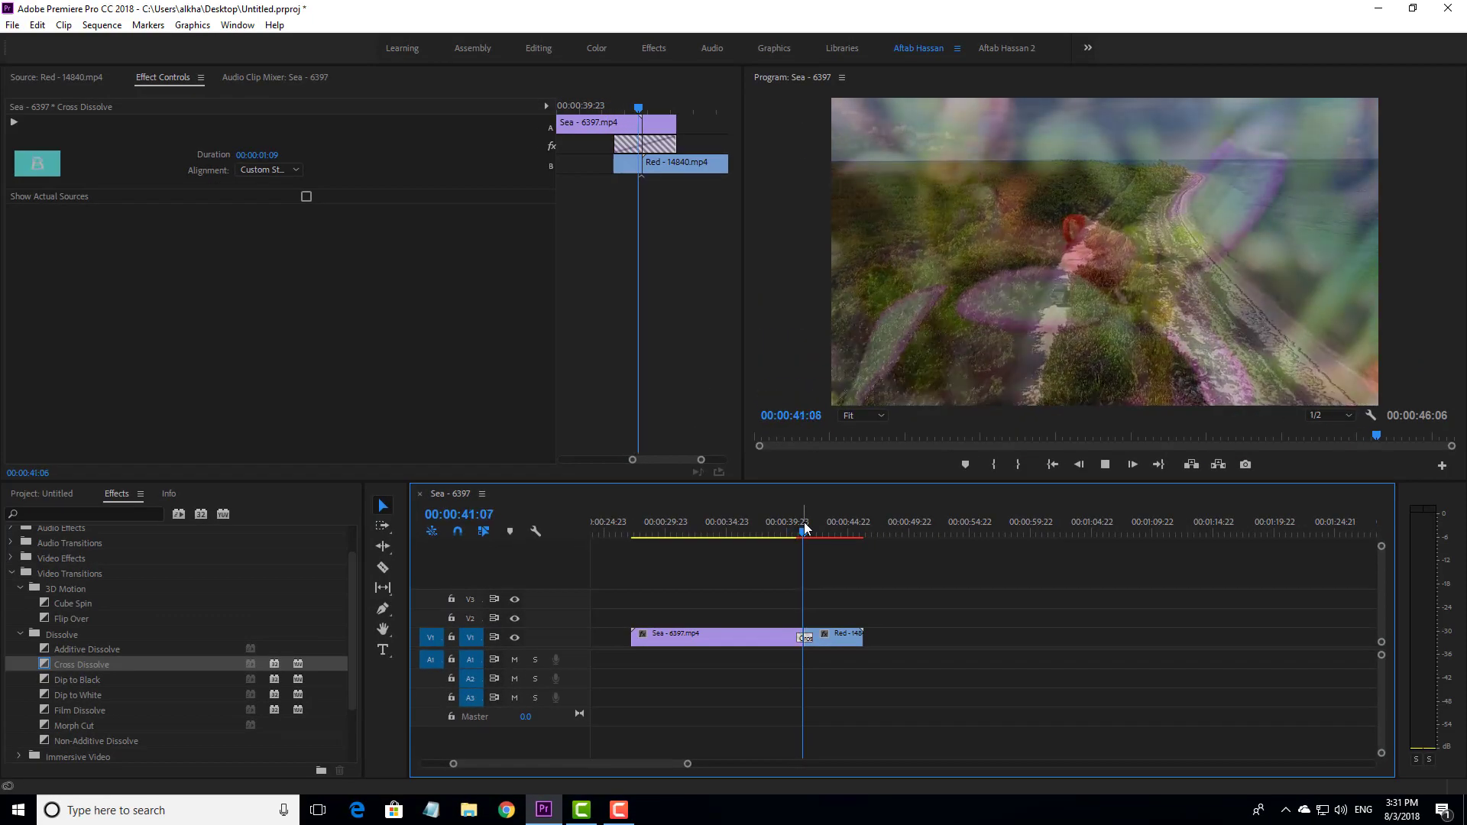
key(space)
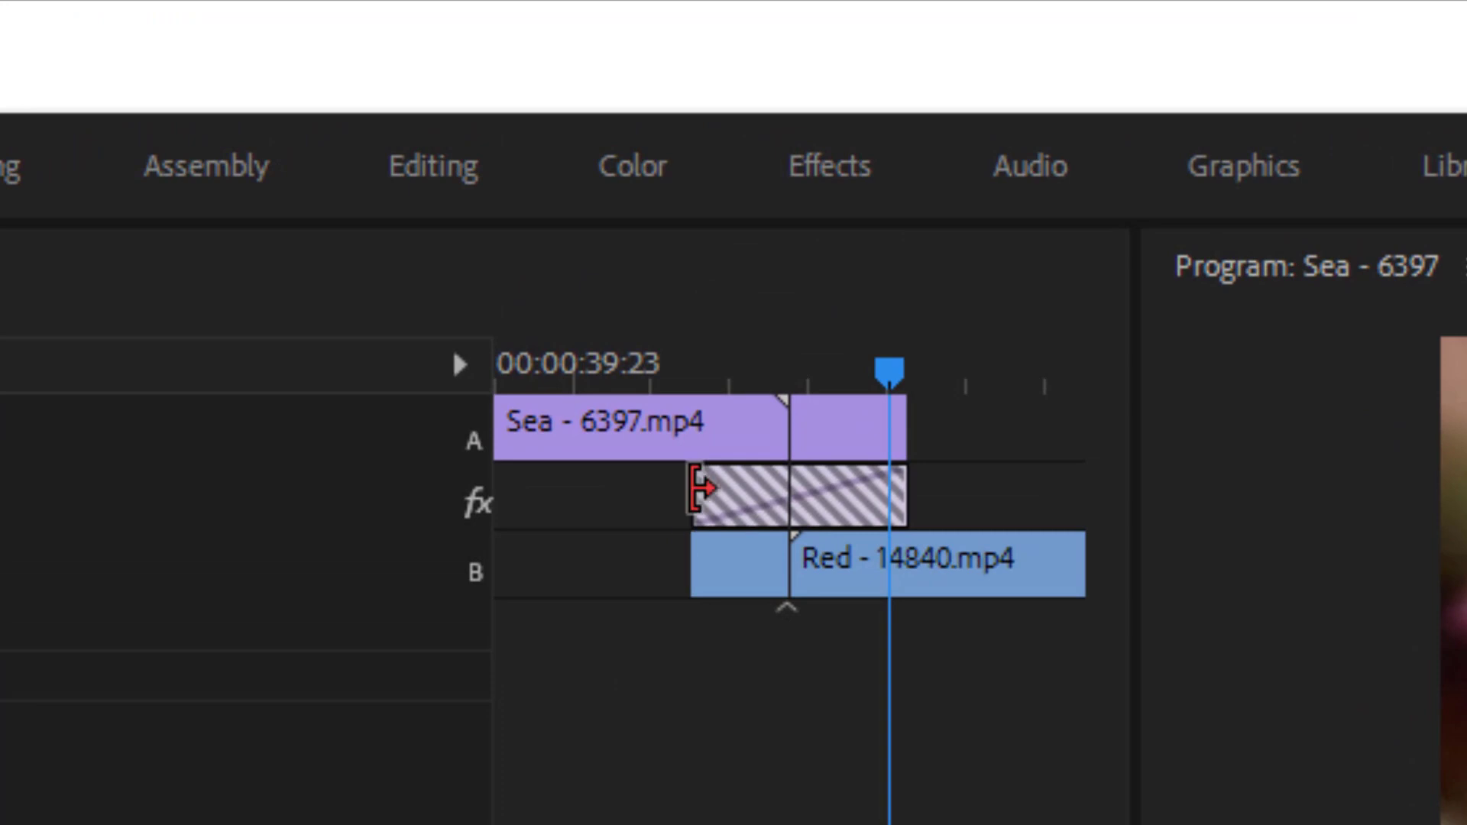
- Trim both ends of the Cross Dissolve closer to the cut in its A/B view and scrub through the shortened transition
drag(697, 489, 749, 483)
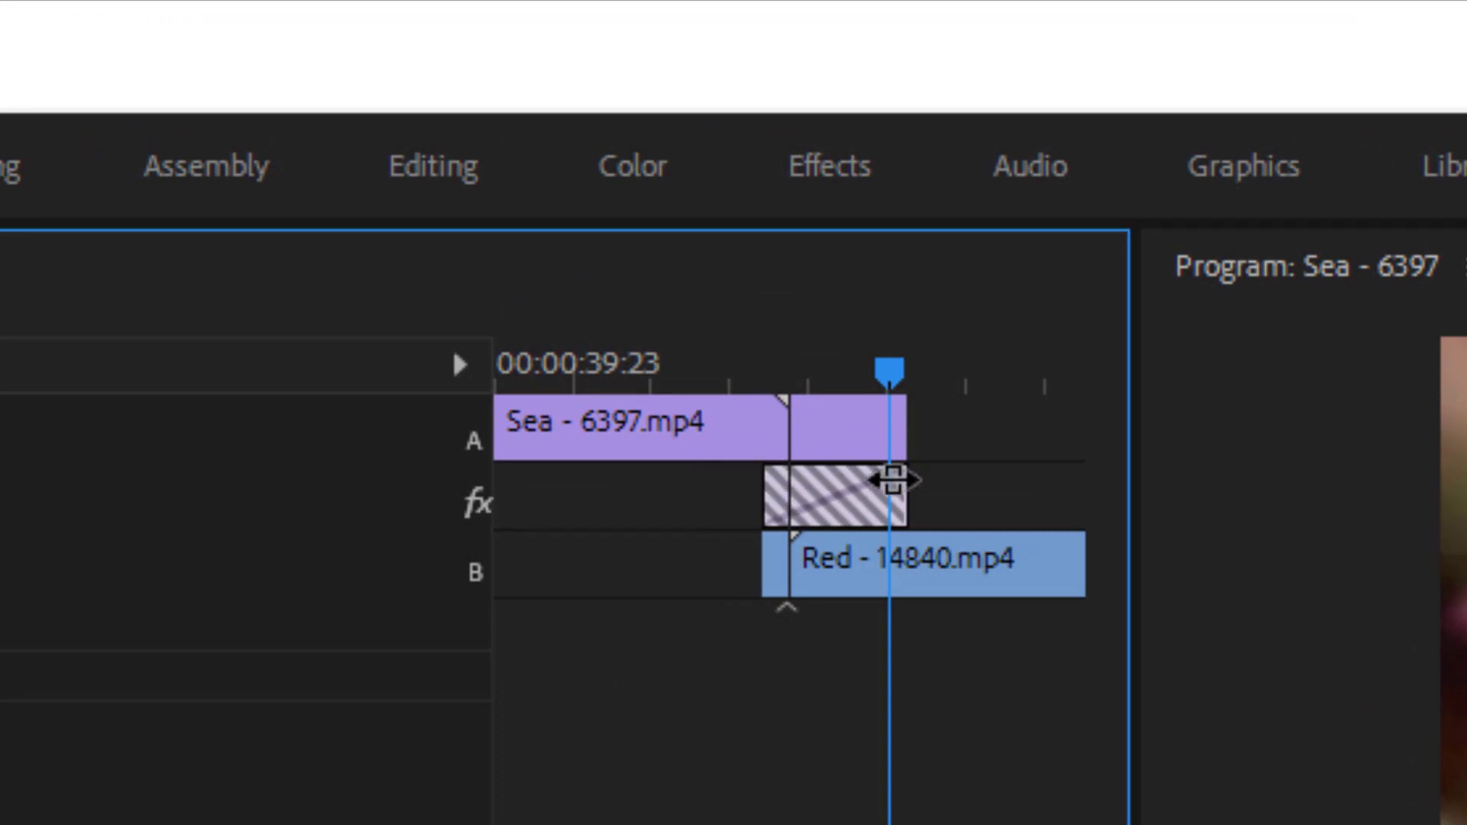
drag(902, 482, 849, 481)
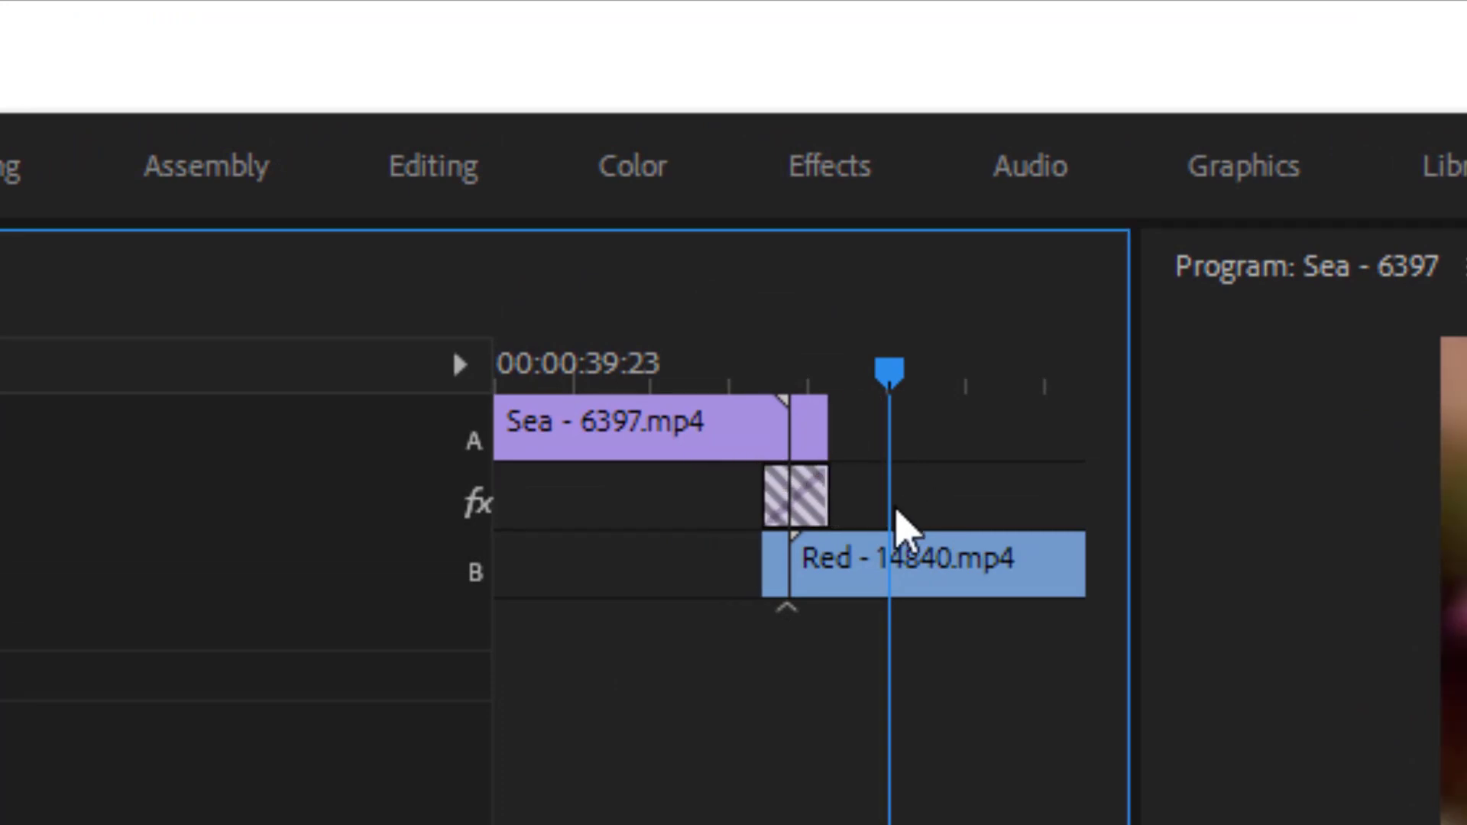
drag(789, 364, 828, 367)
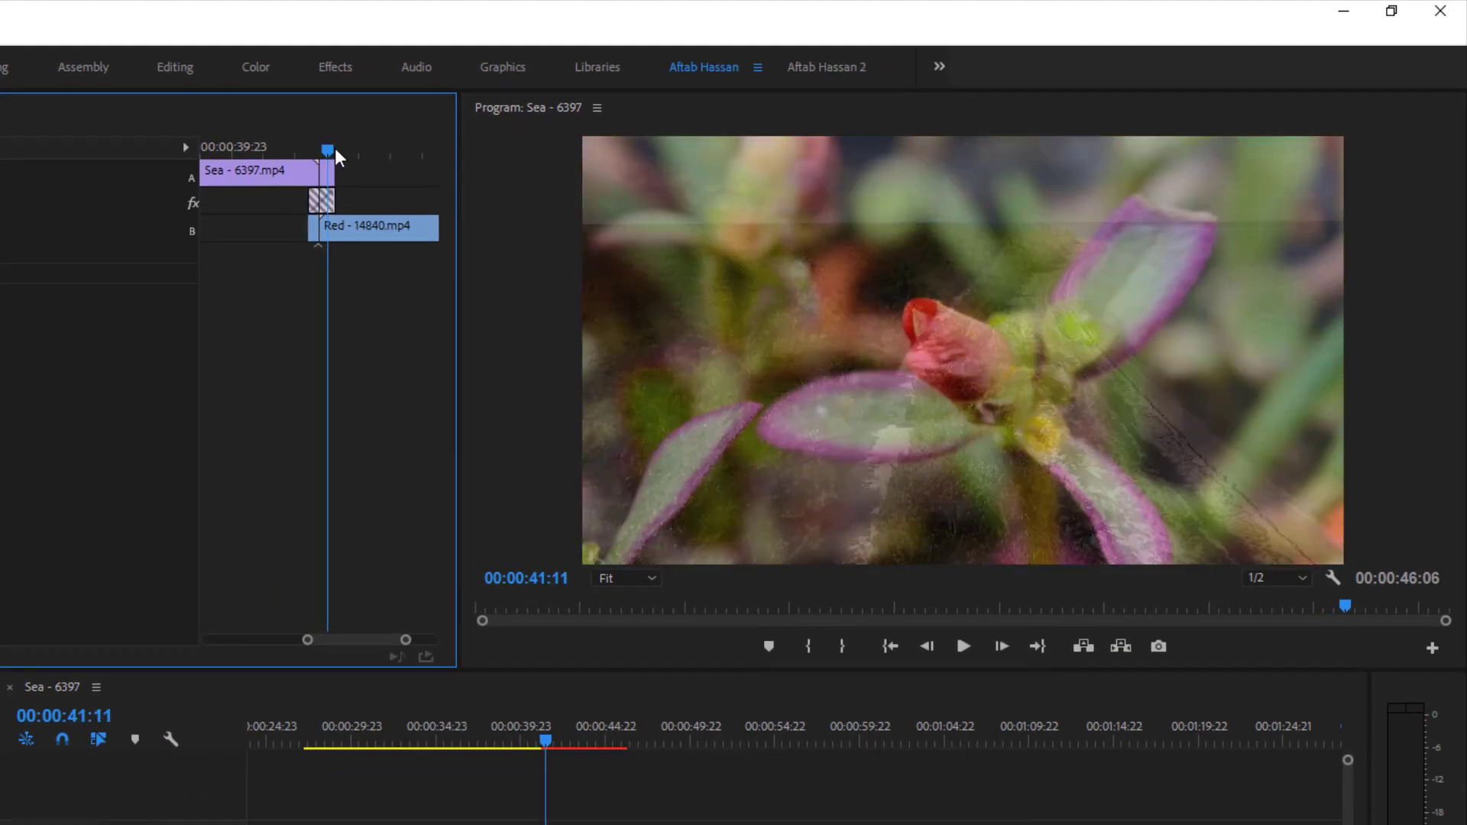
- Extend both ends of the Cross Dissolve in its A/B view to a 00:00:03:04 duration and play it back
drag(335, 149, 364, 192)
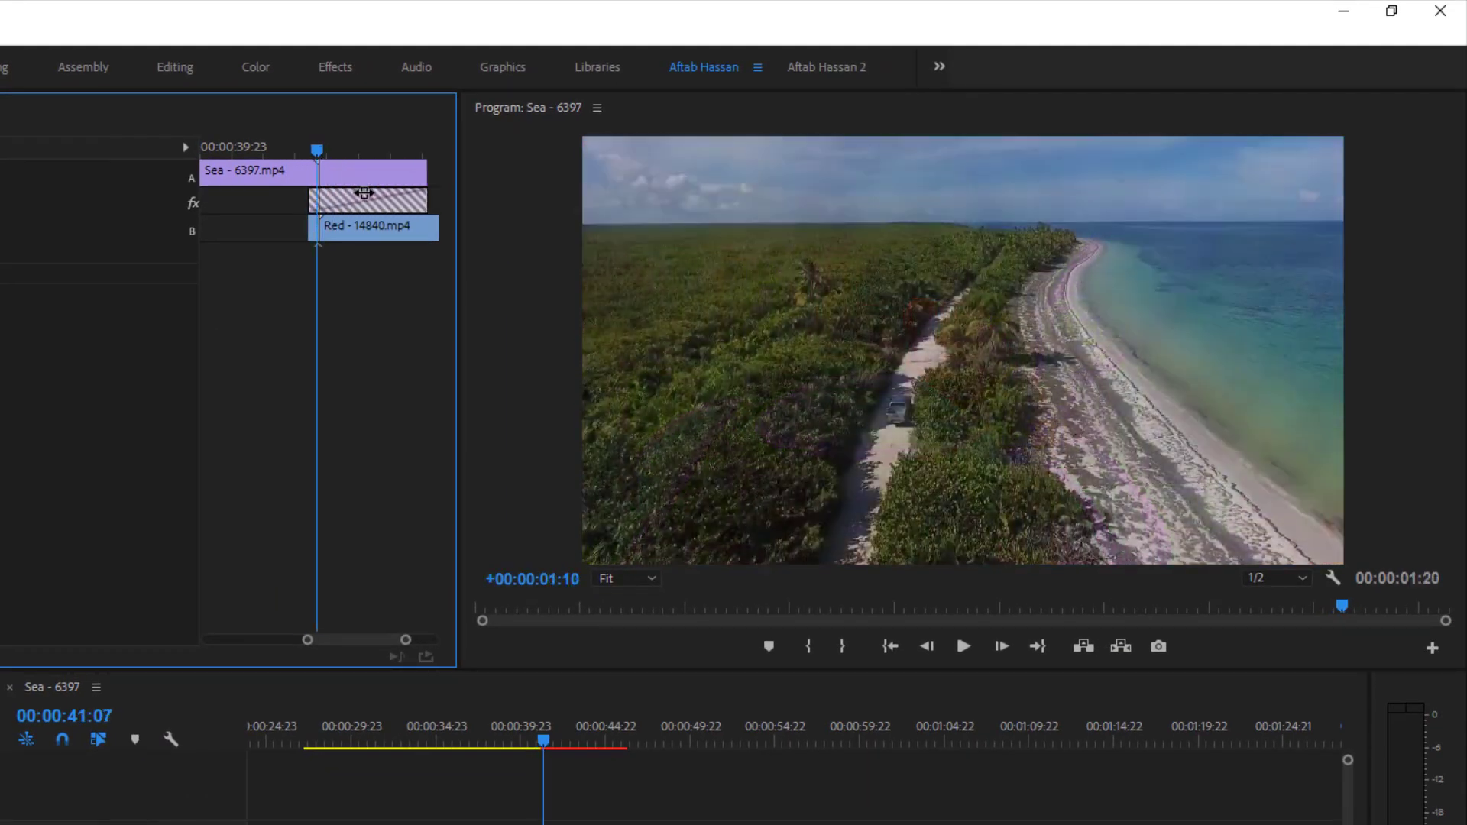
drag(234, 198, 227, 198)
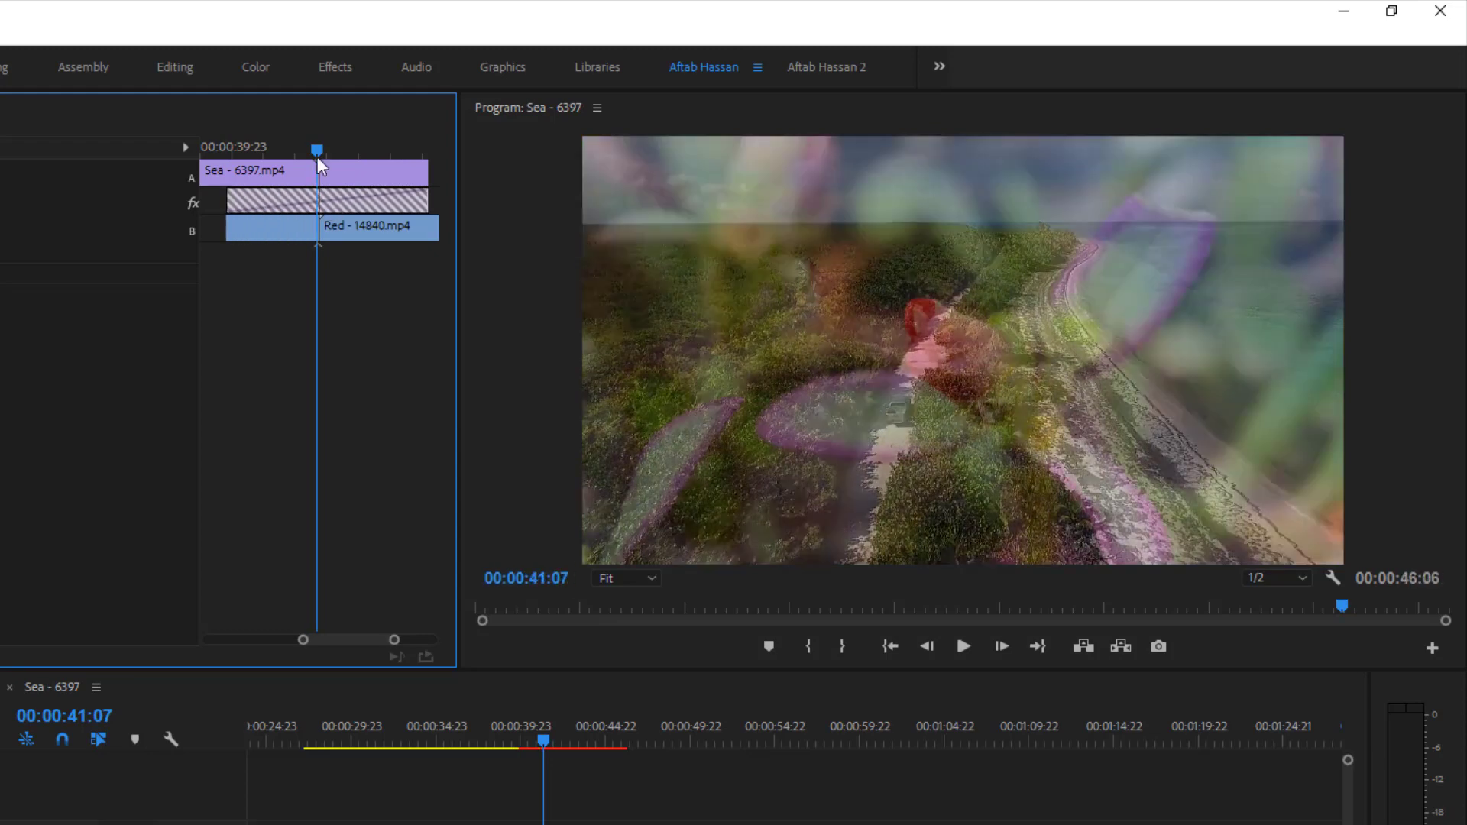
drag(525, 733, 498, 731)
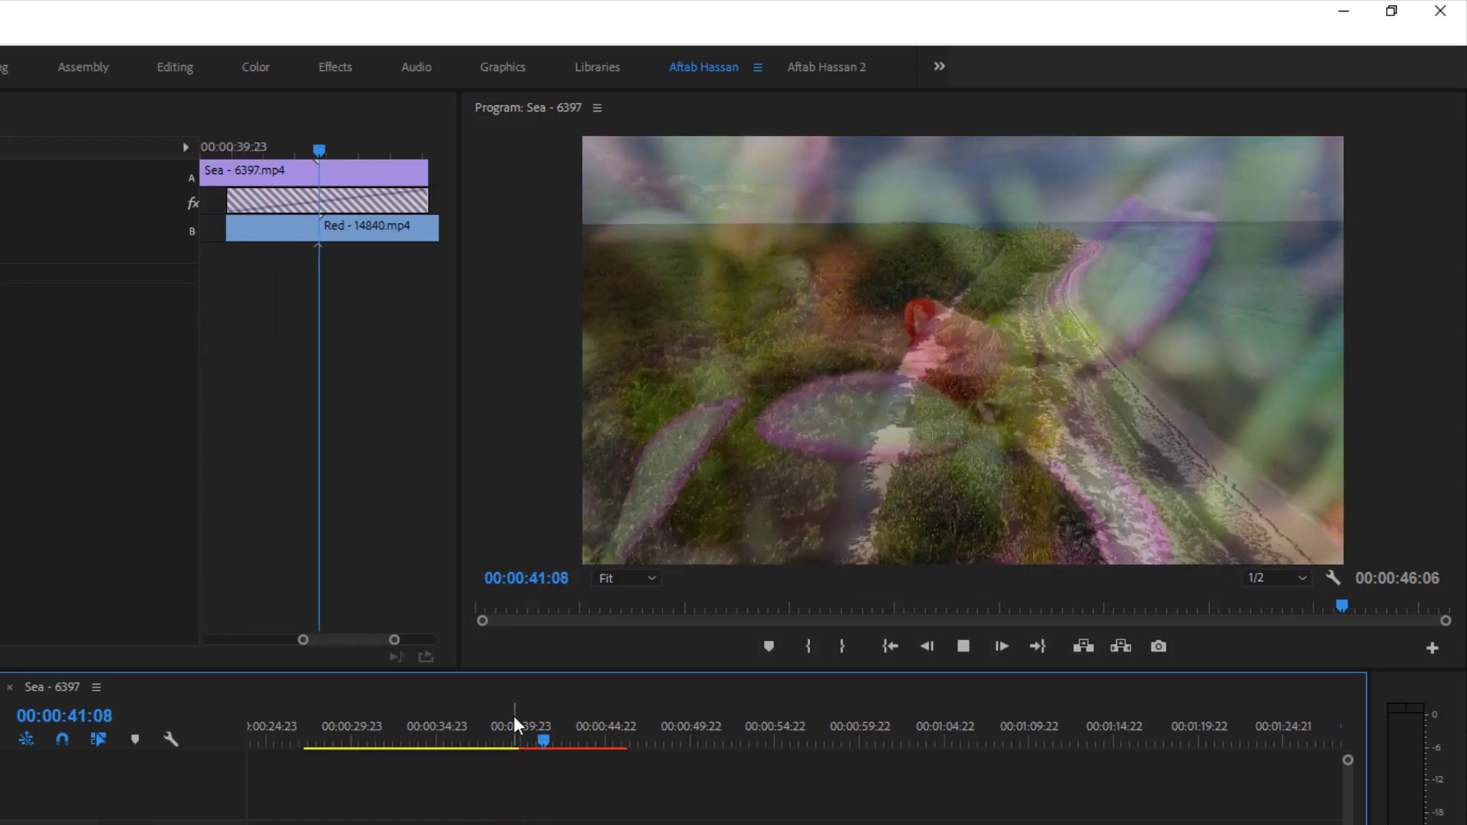
key(space)
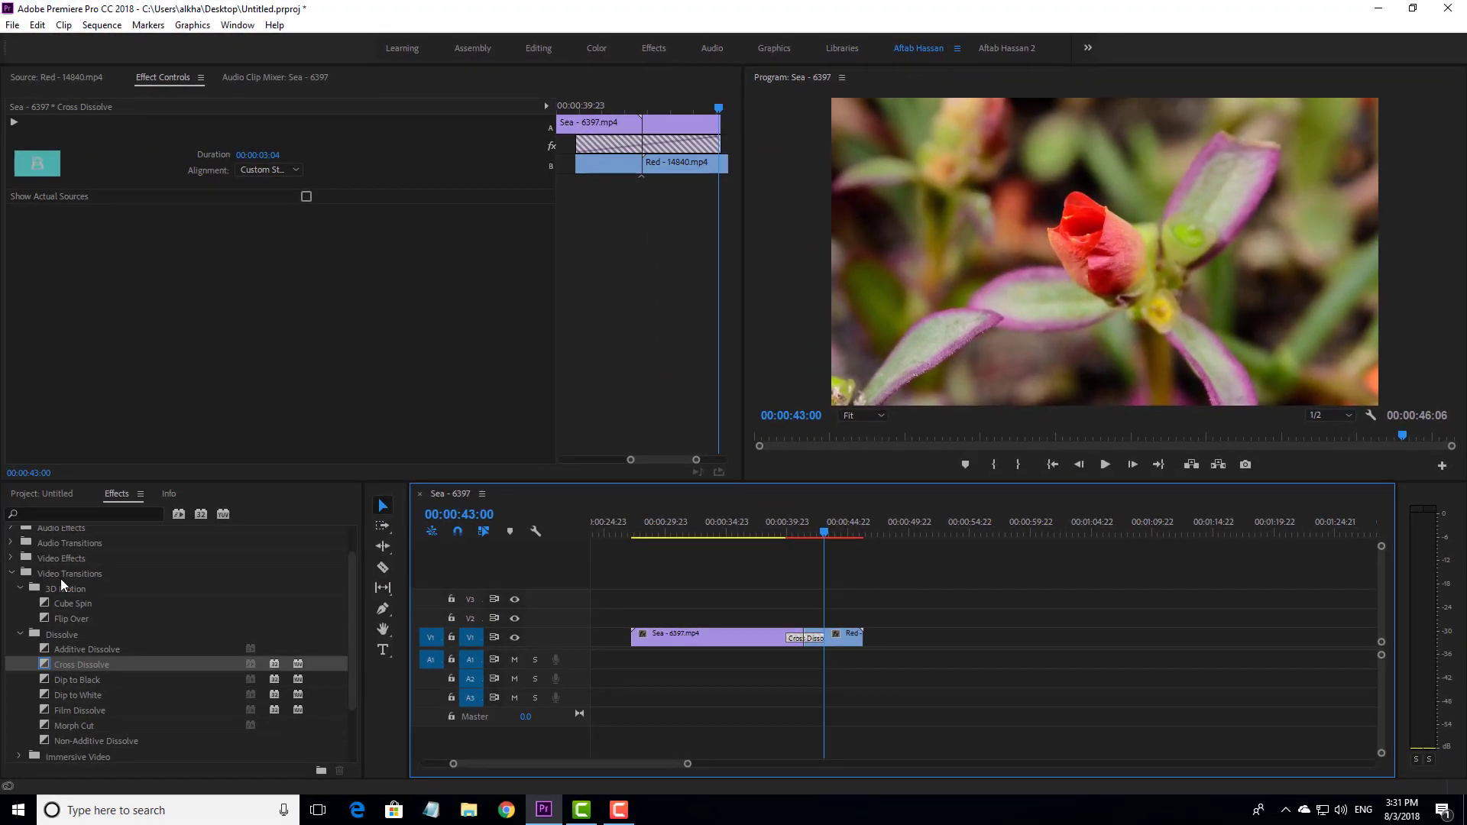
- Browse the Immersive Video and Page Peel transition categories and replace the Cross Dissolve between the Sea and Red clips with Page Peel
scroll(142, 695, down, 2)
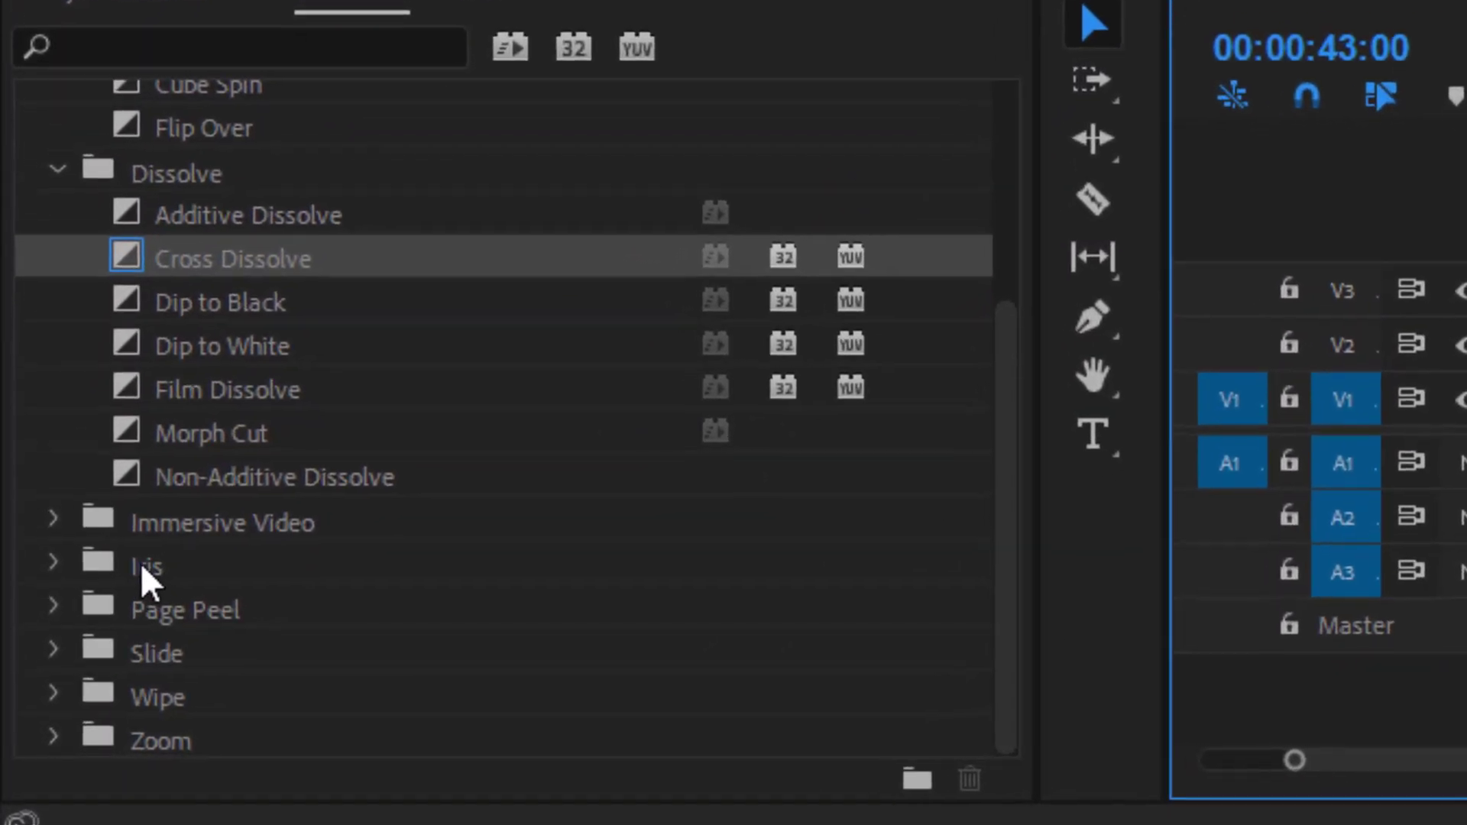
click(60, 501)
scroll(334, 557, down, 5)
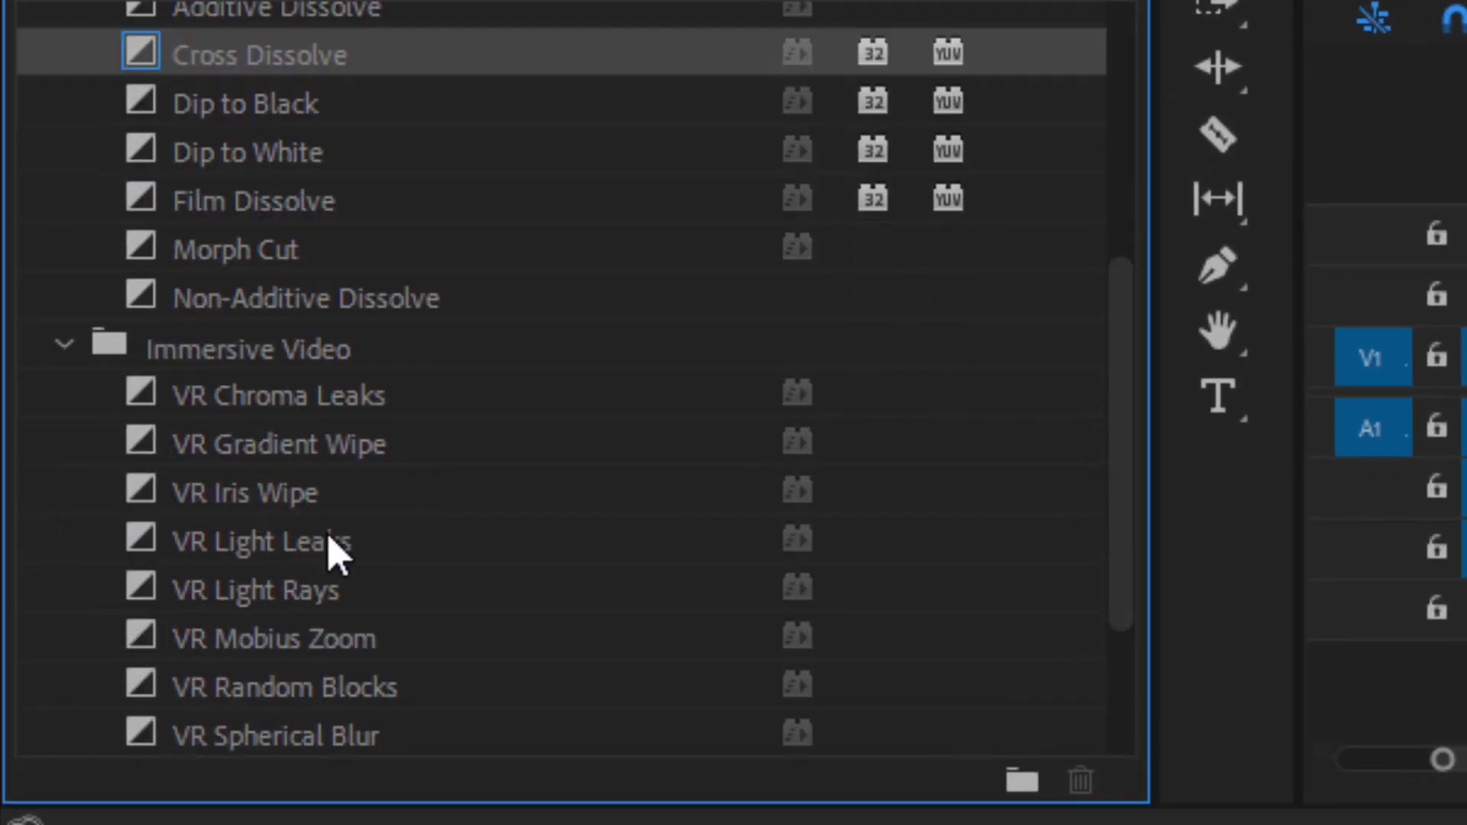
scroll(309, 442, down, 1)
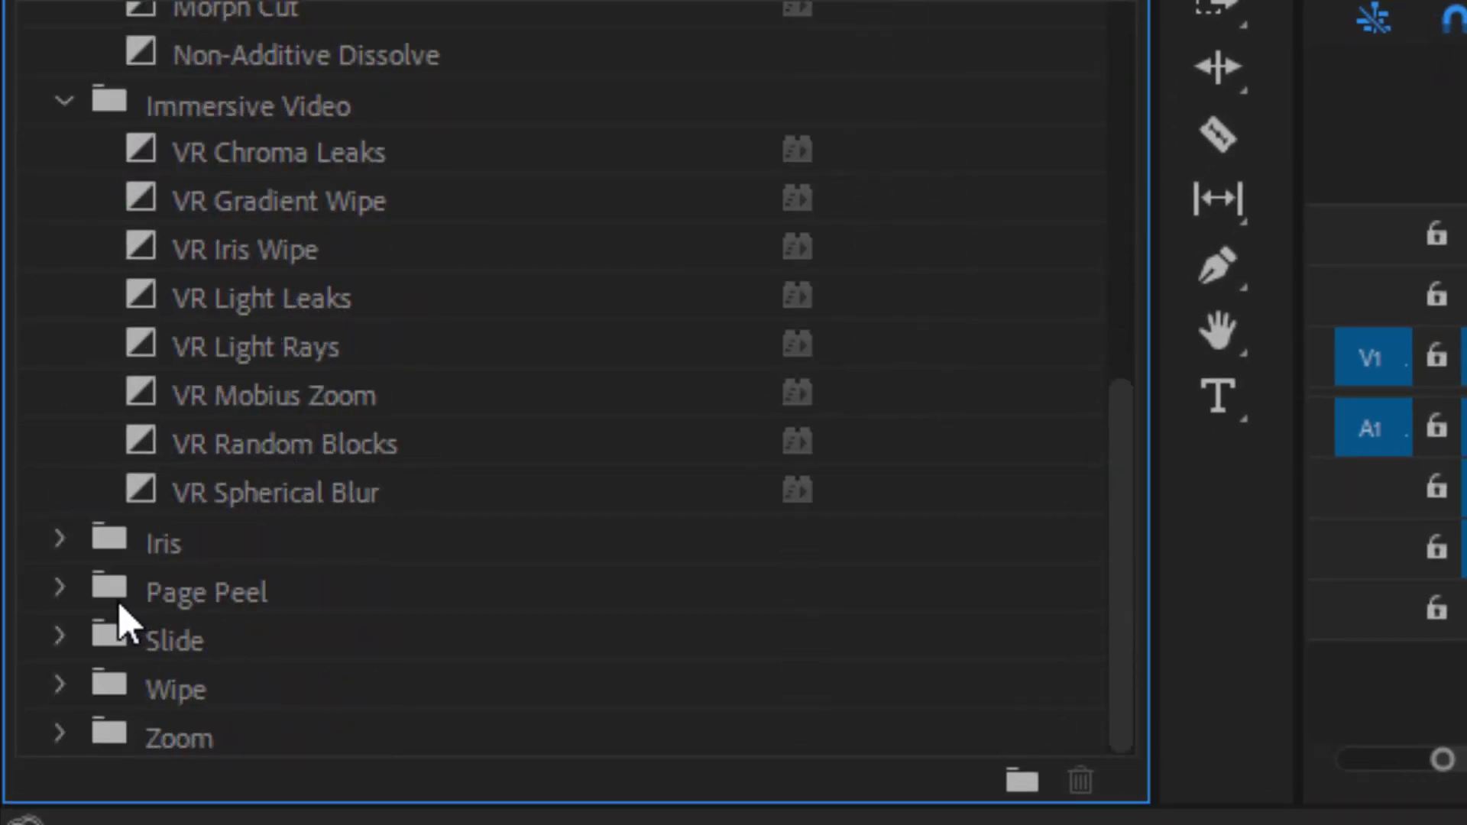
click(62, 588)
scroll(431, 623, down, 2)
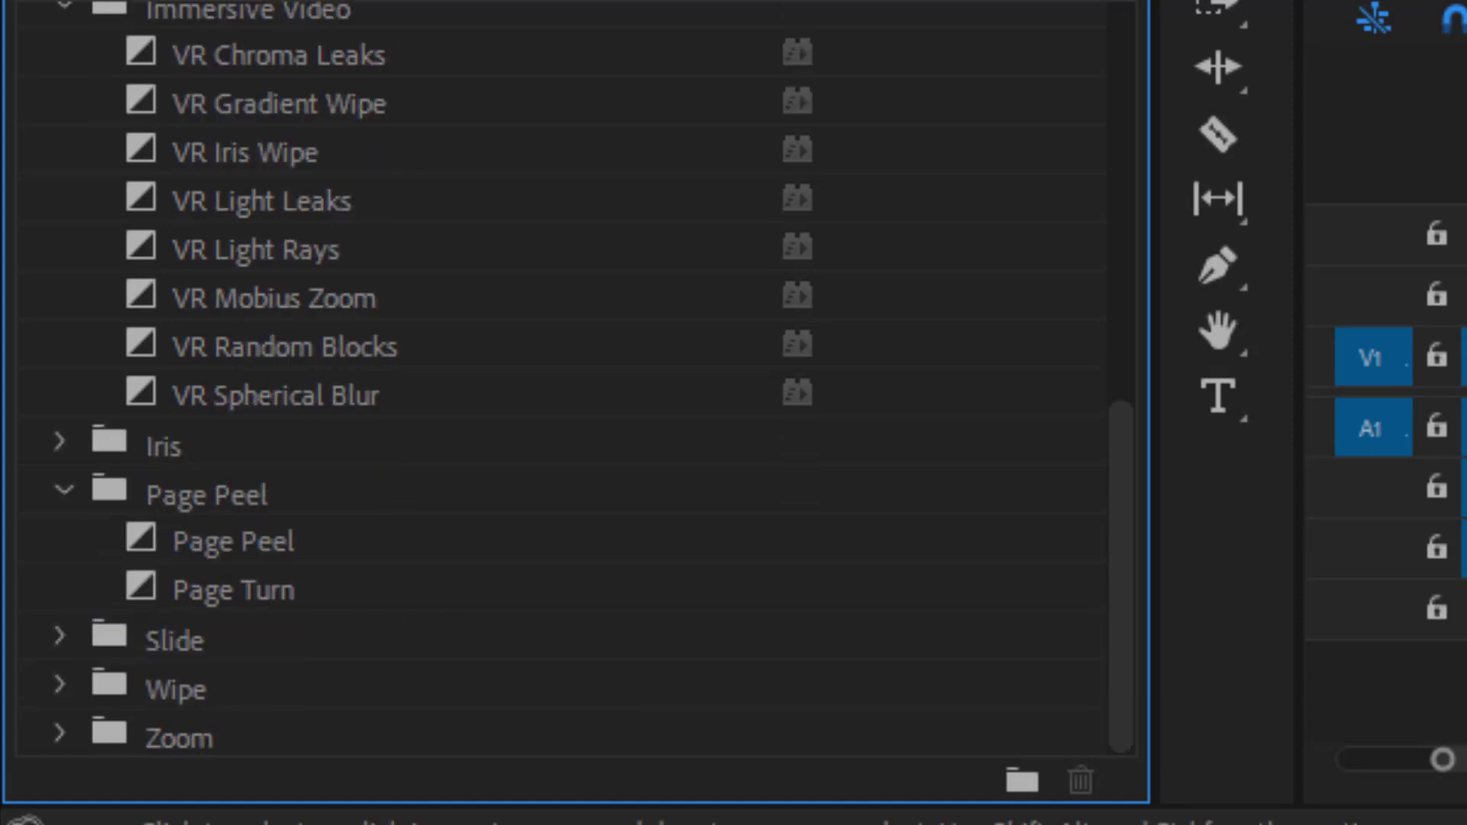
click(240, 550)
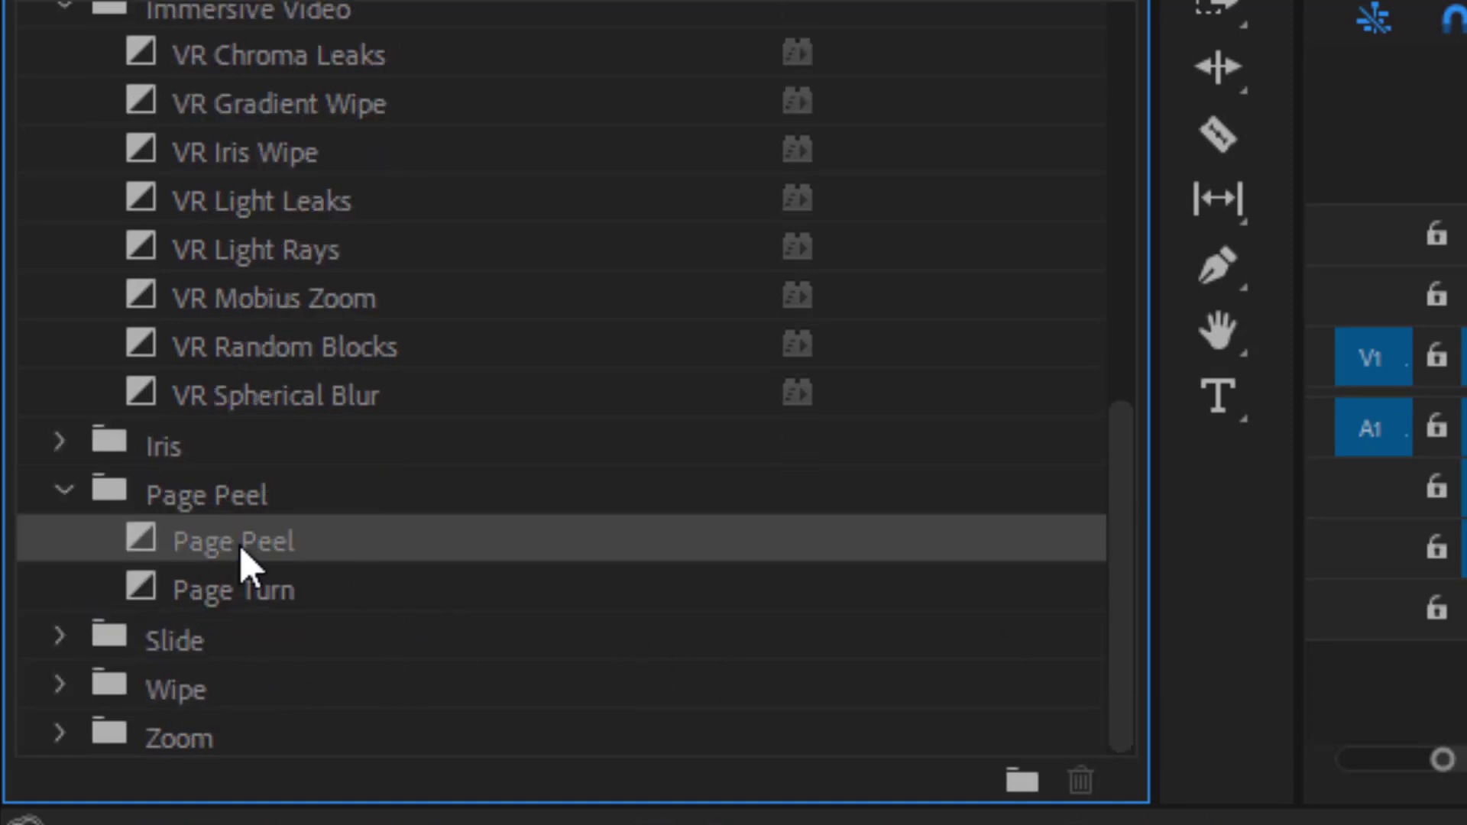
drag(206, 543, 1175, 278)
drag(1271, 297, 1231, 366)
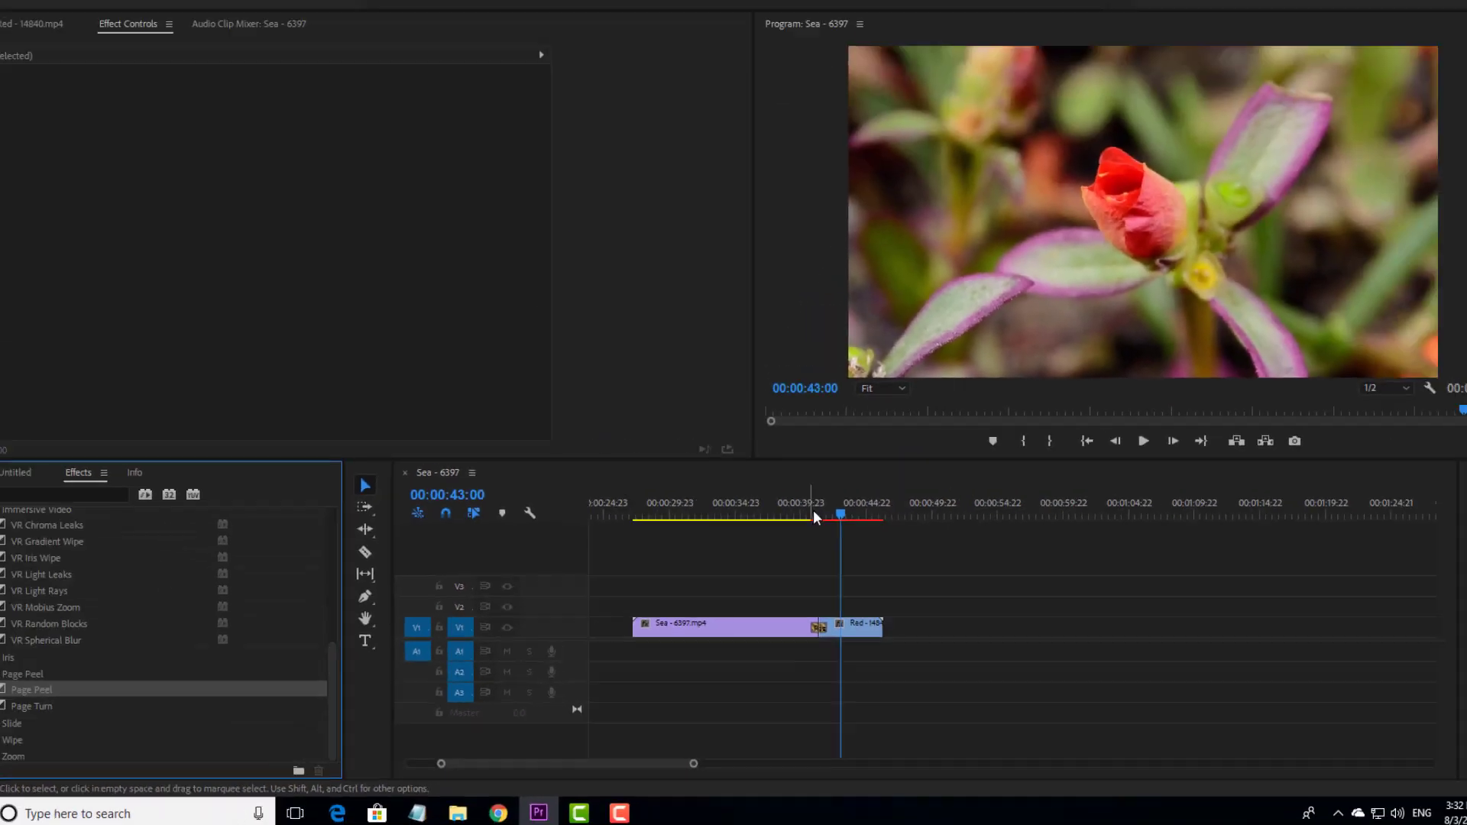
- Play back the Page Peel transition from a point in the Sea clip, and replay it from slightly earlier
click(811, 510)
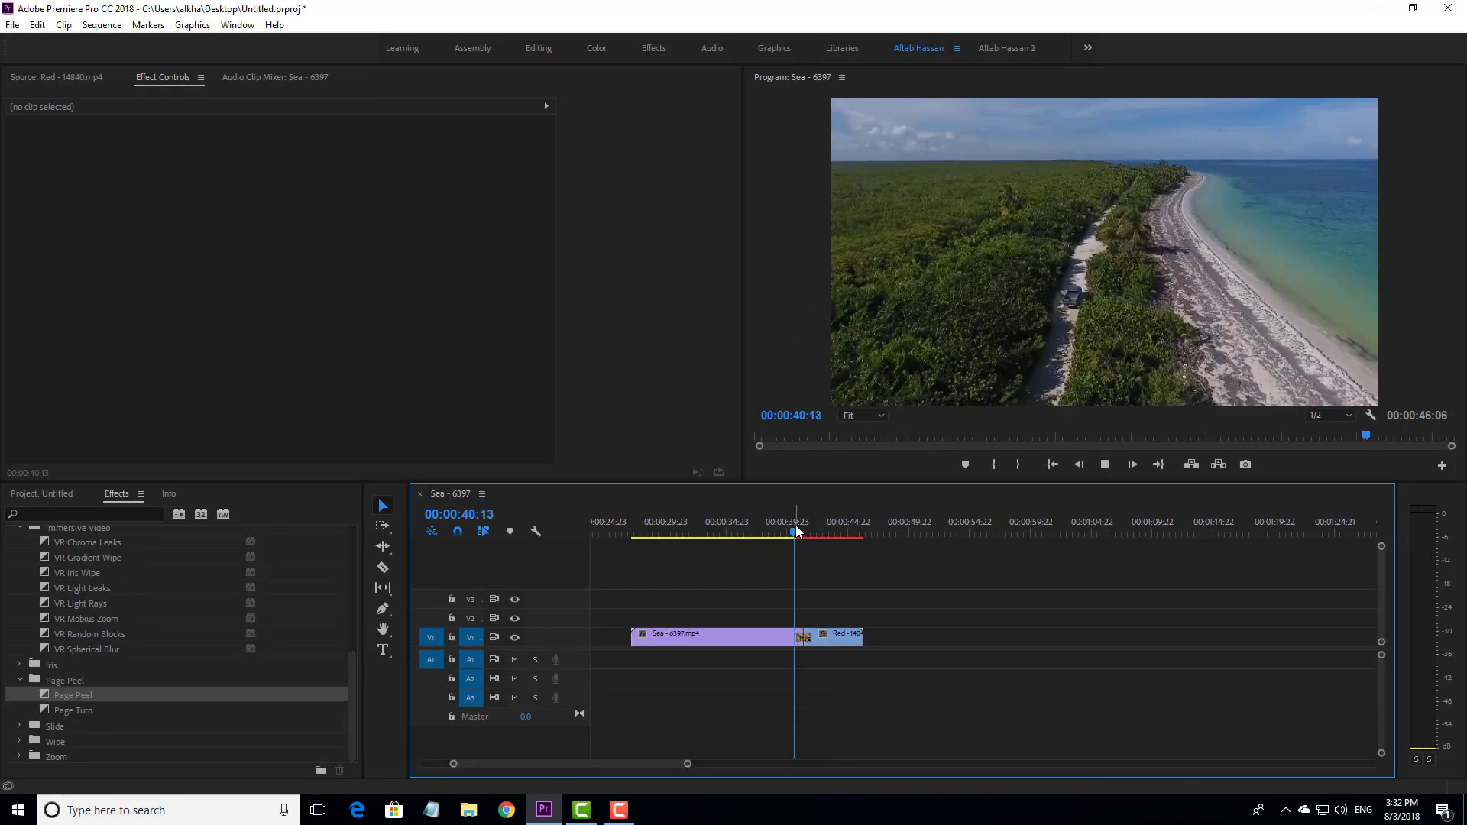
key(space)
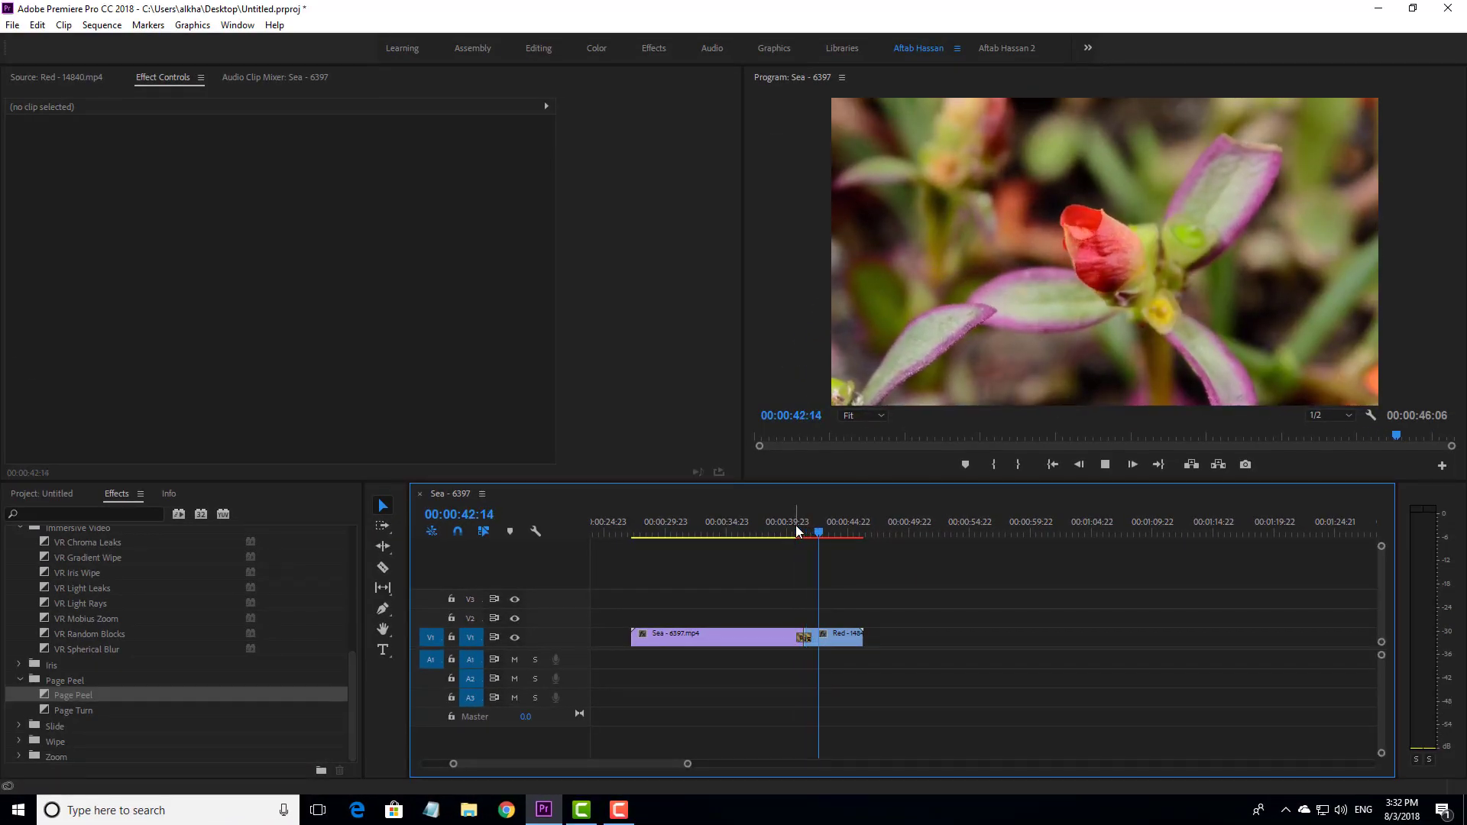
drag(795, 526, 770, 525)
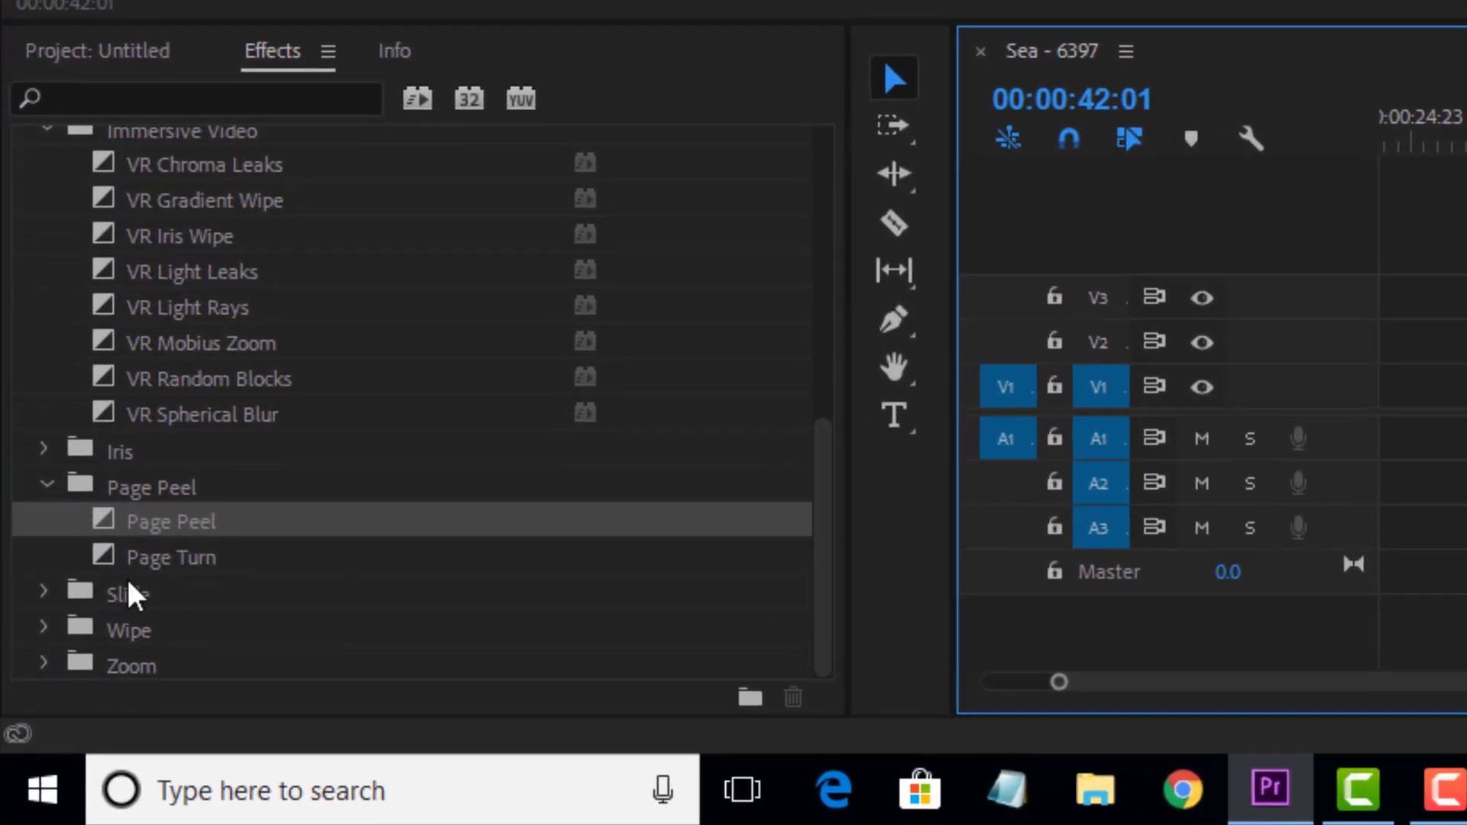
- Replace the Page Peel at the cut with Page Turn and play back the new transition from before the cut
drag(177, 548, 1095, 344)
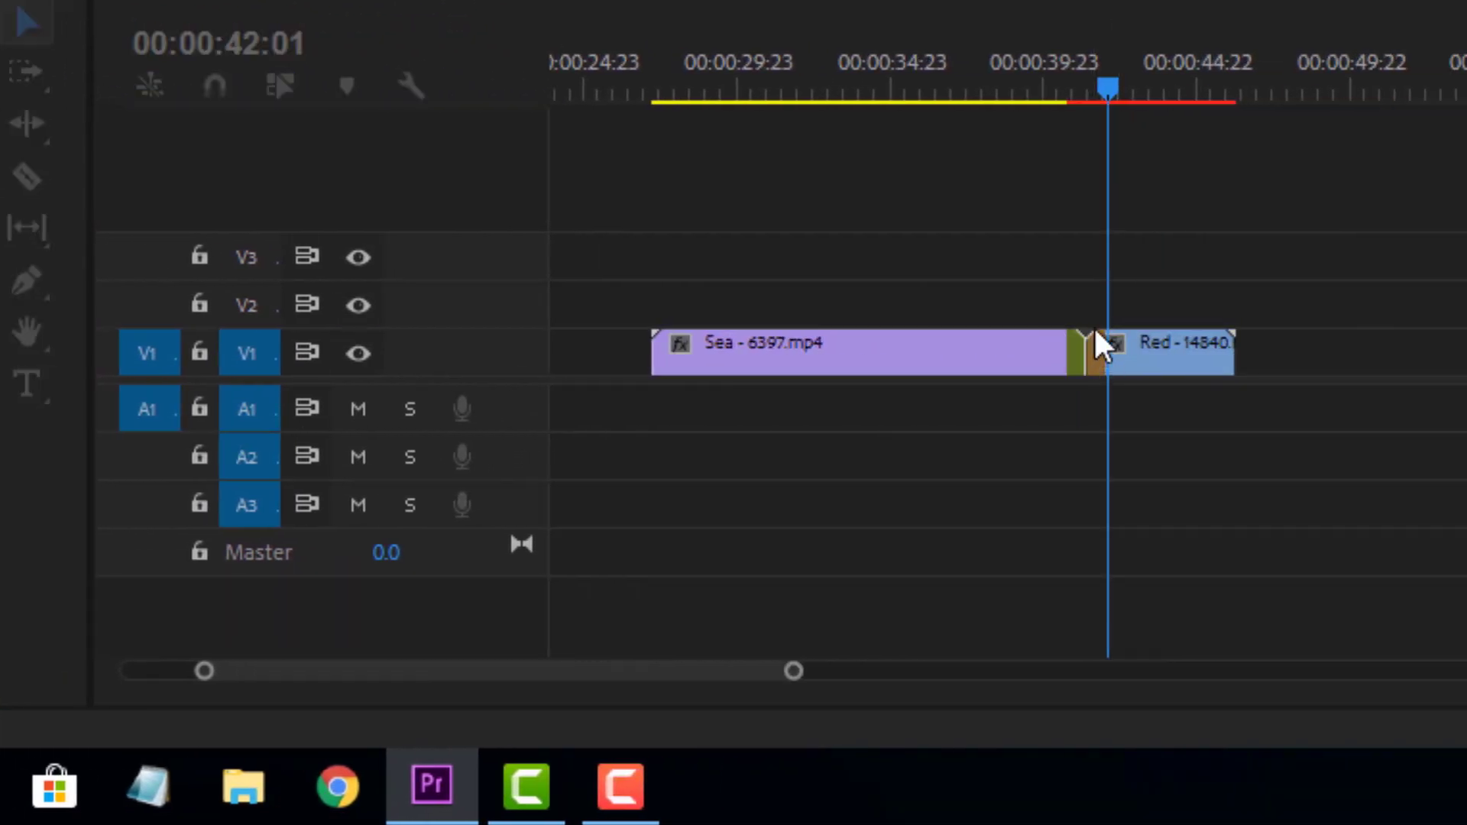
click(1053, 44)
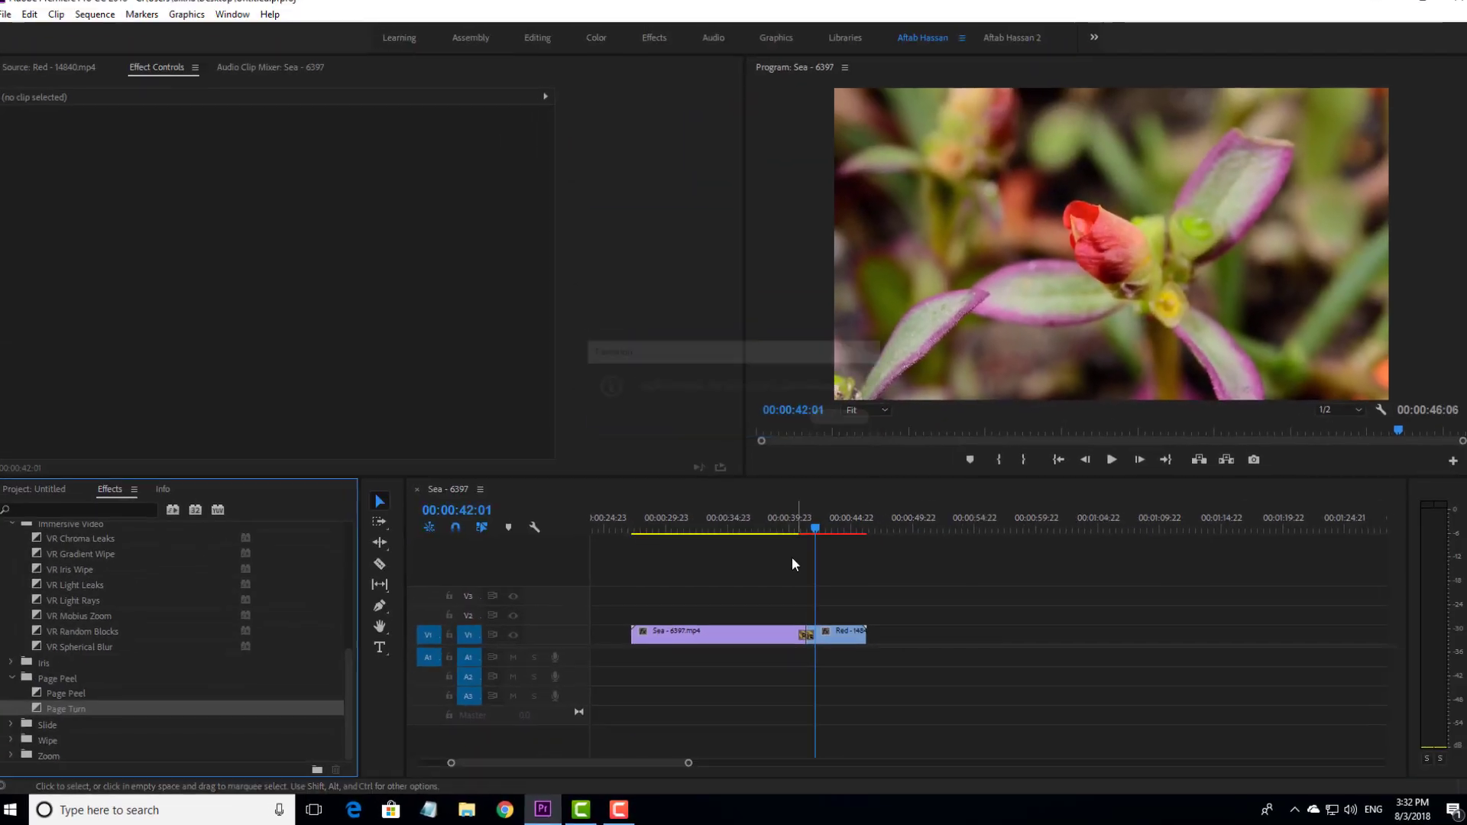
drag(795, 534, 781, 533)
key(space)
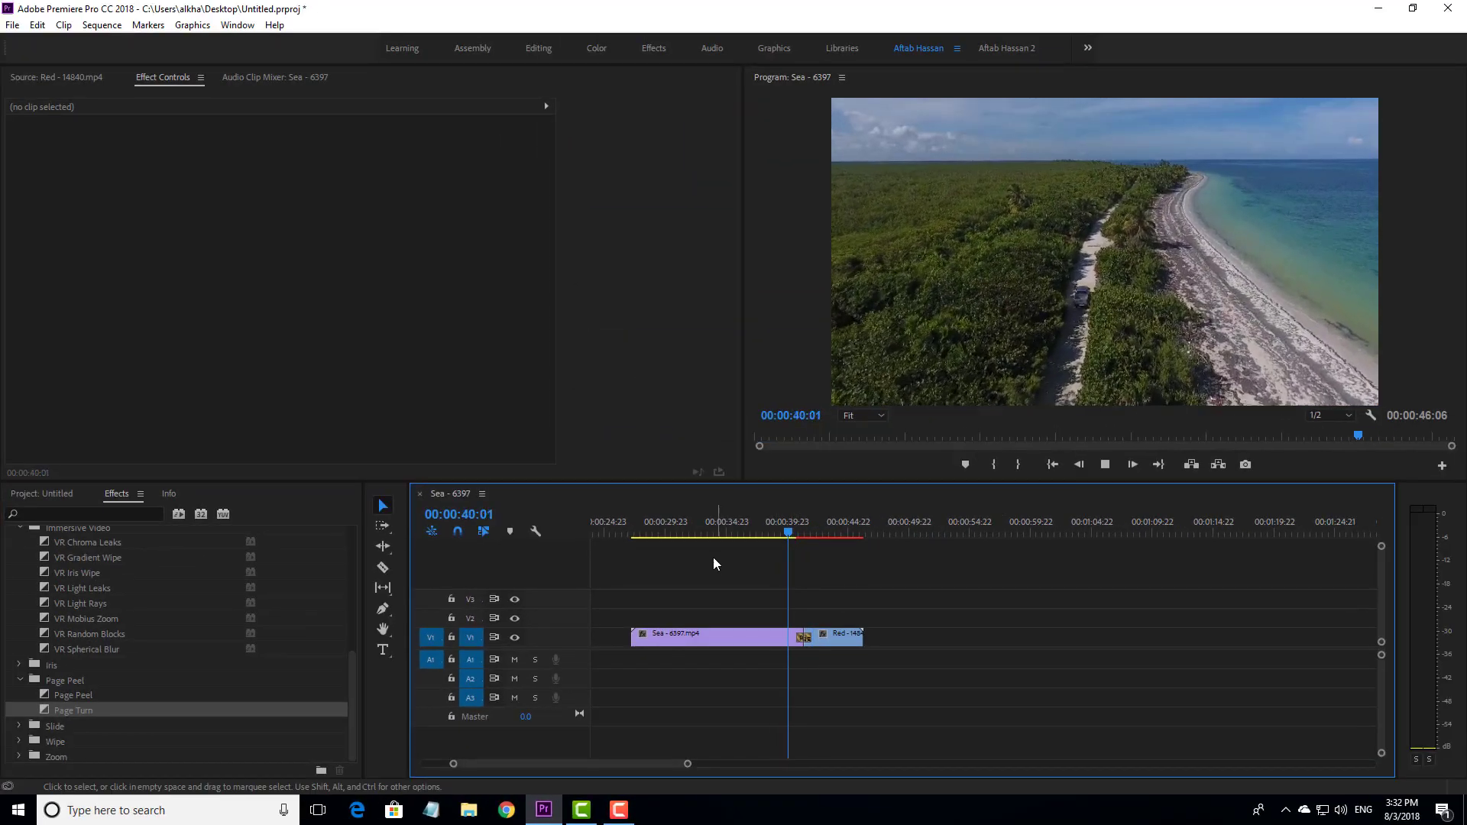
key(space)
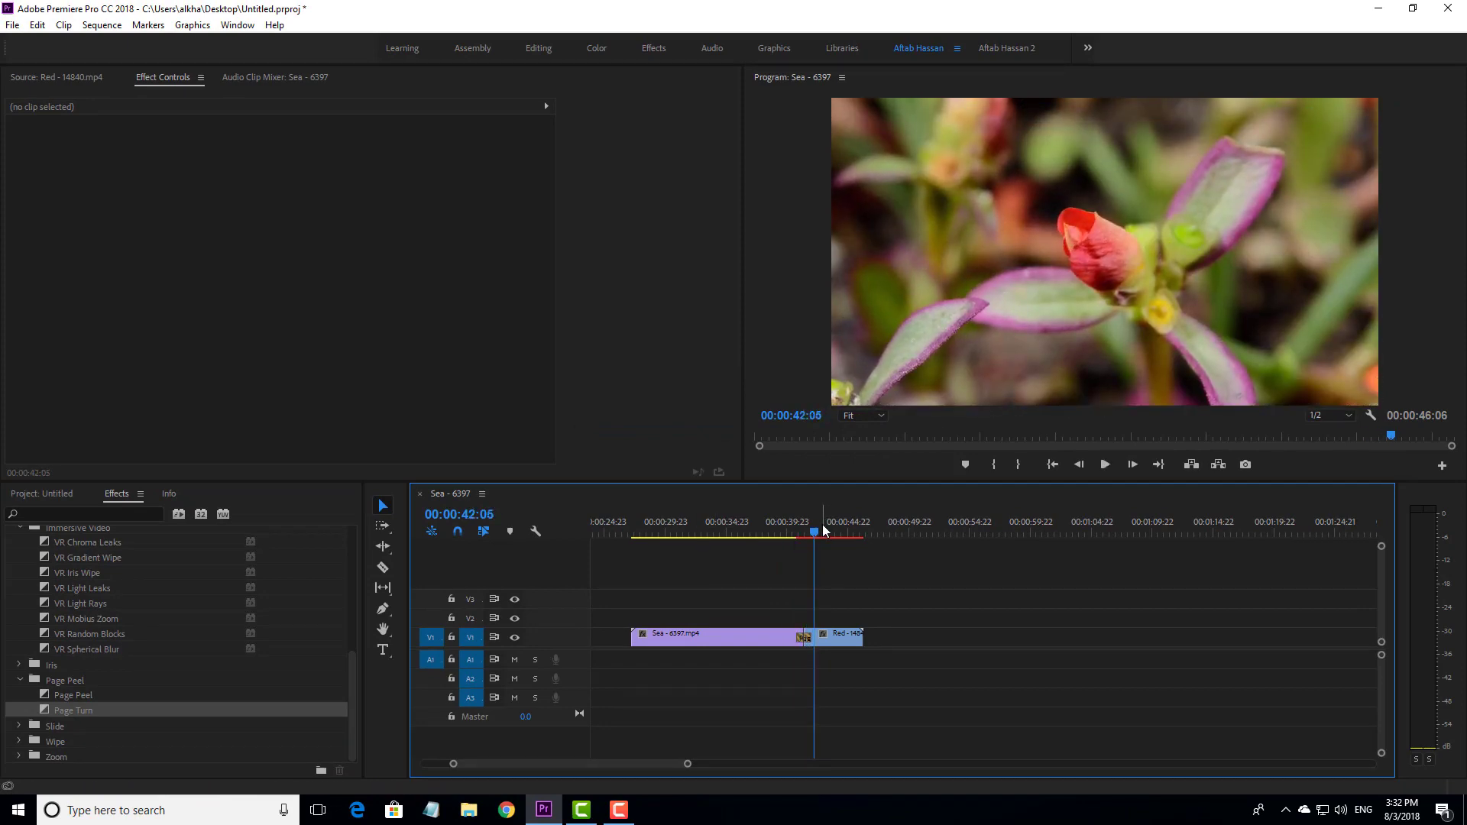
drag(812, 526, 796, 527)
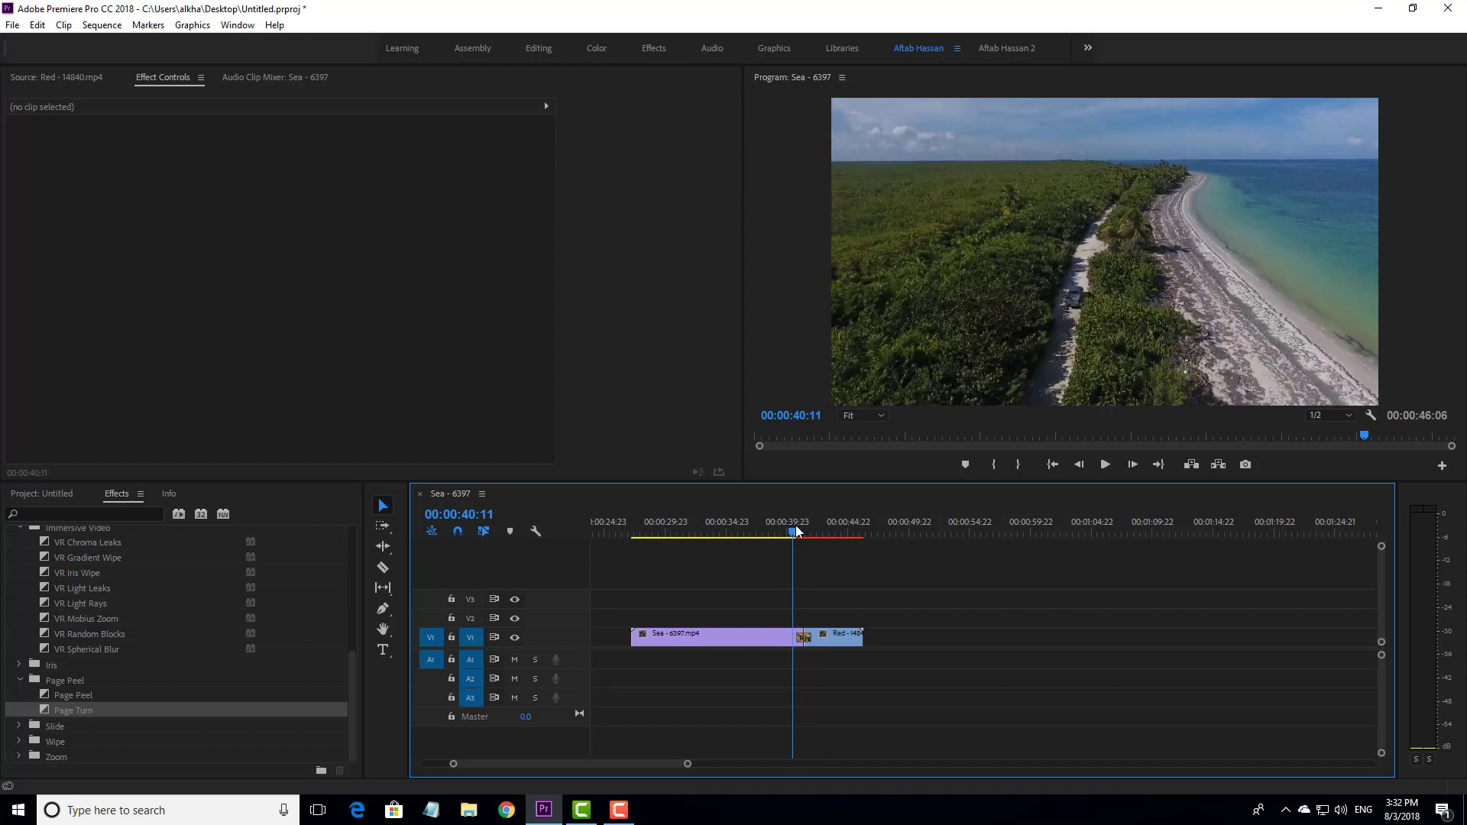
- Delete the Page Turn between the clips and apply Band Slide from the Slide category at that cut
click(804, 638)
key(Delete)
click(18, 726)
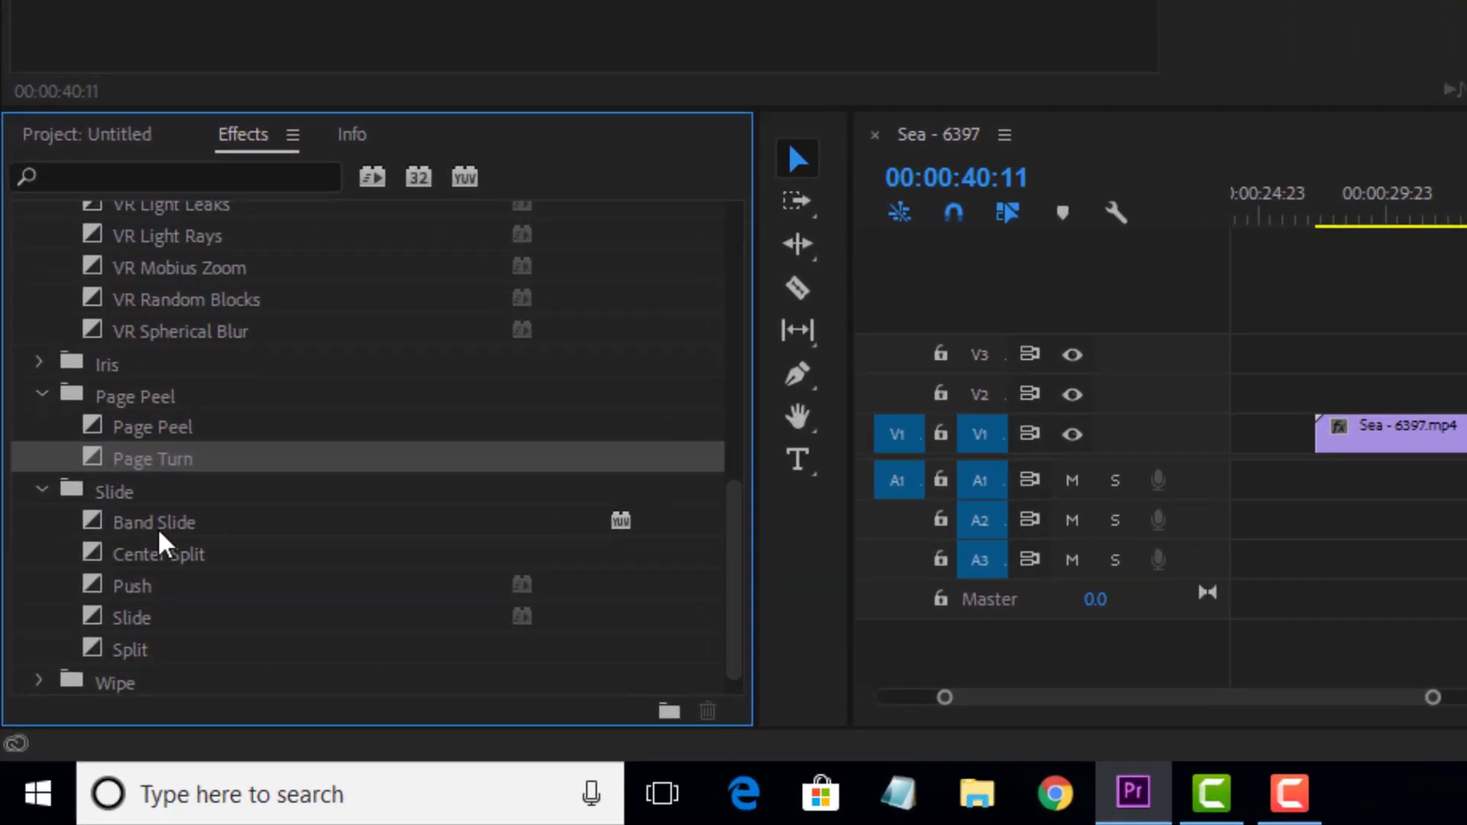
drag(168, 526, 1466, 428)
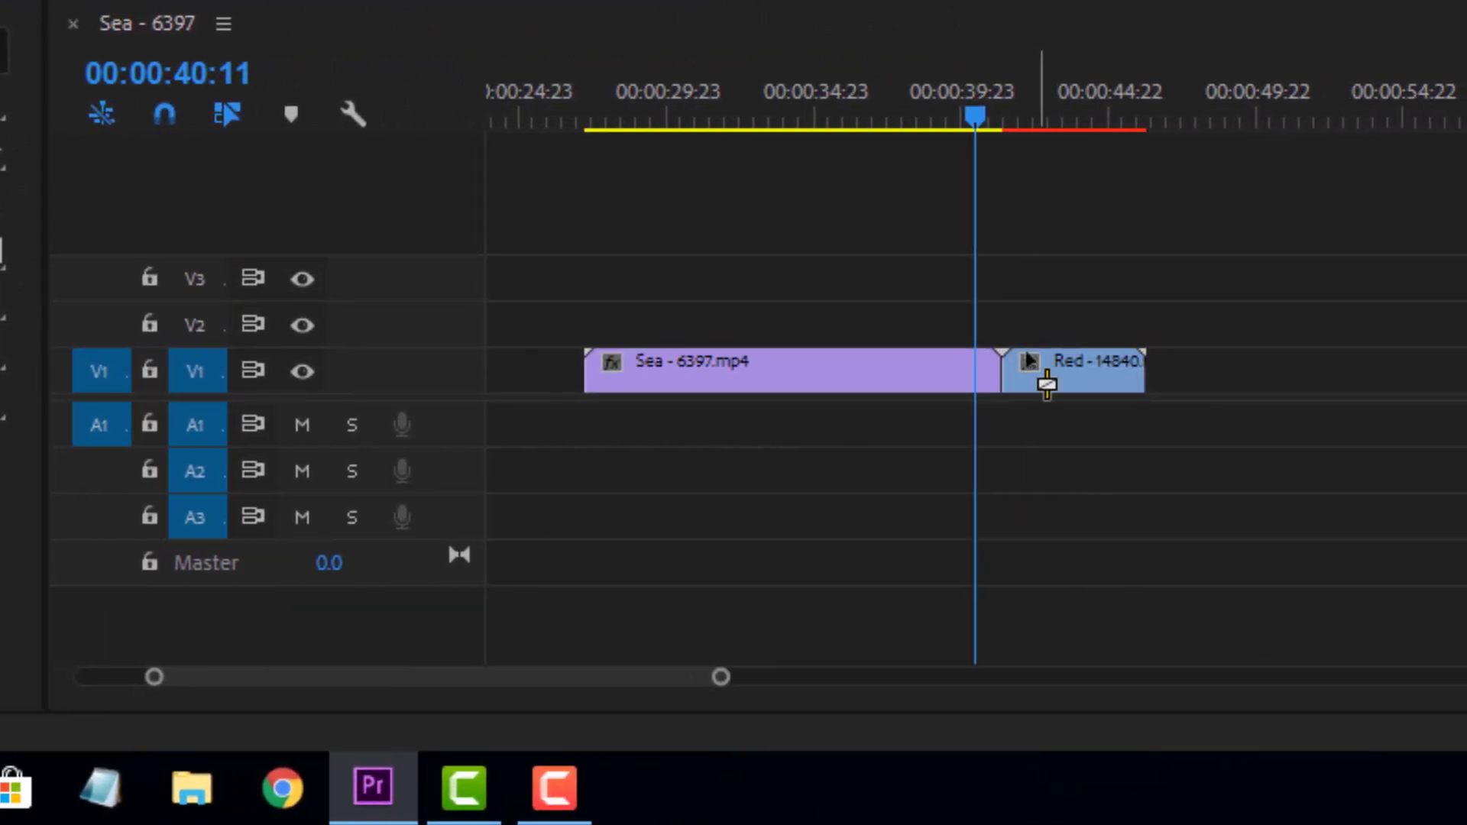
drag(1027, 397, 1026, 397)
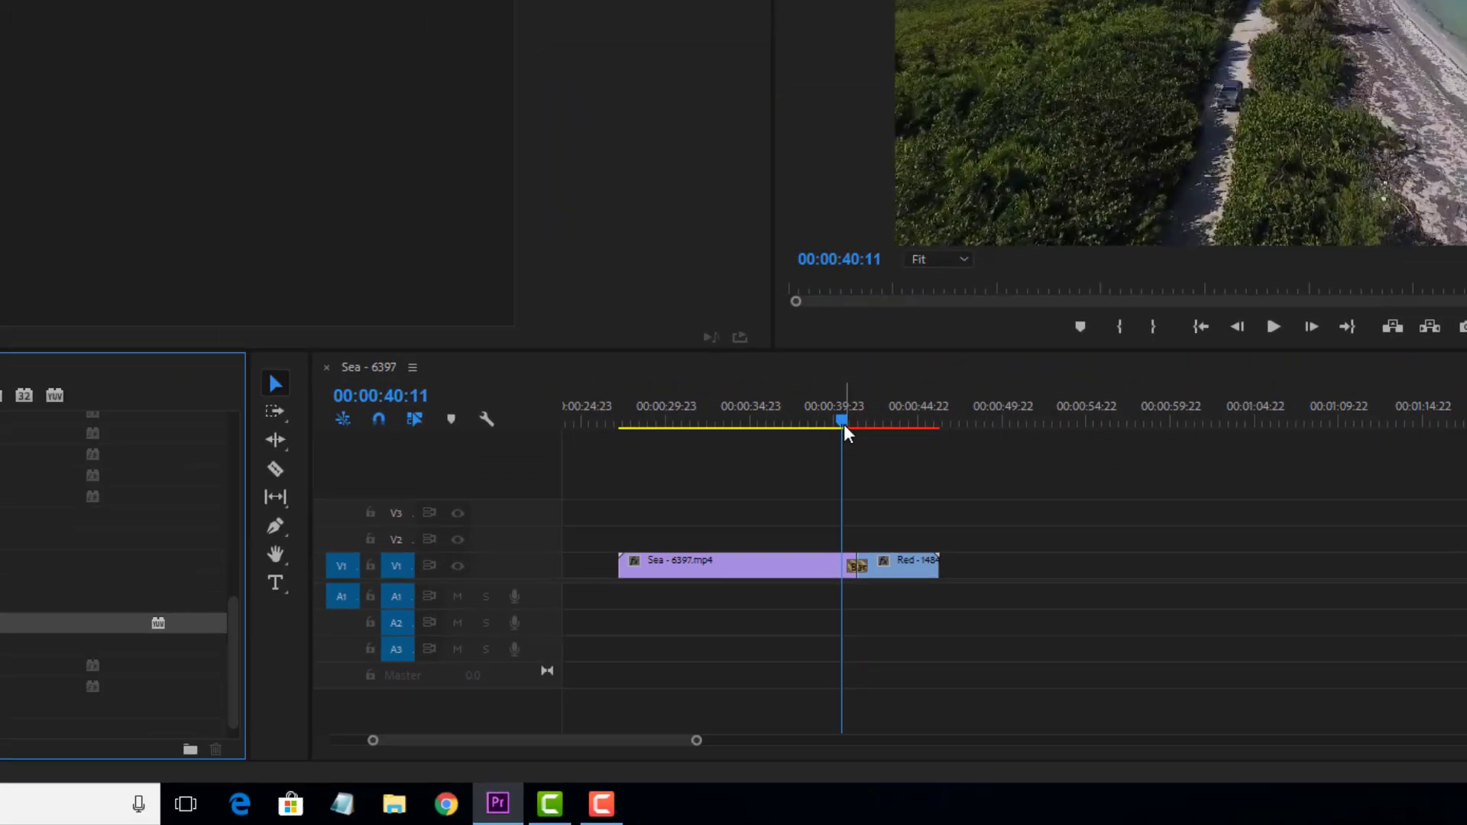
- Play back the Band Slide transition from the end of the Sea clip into the Red clip
click(946, 115)
key(space)
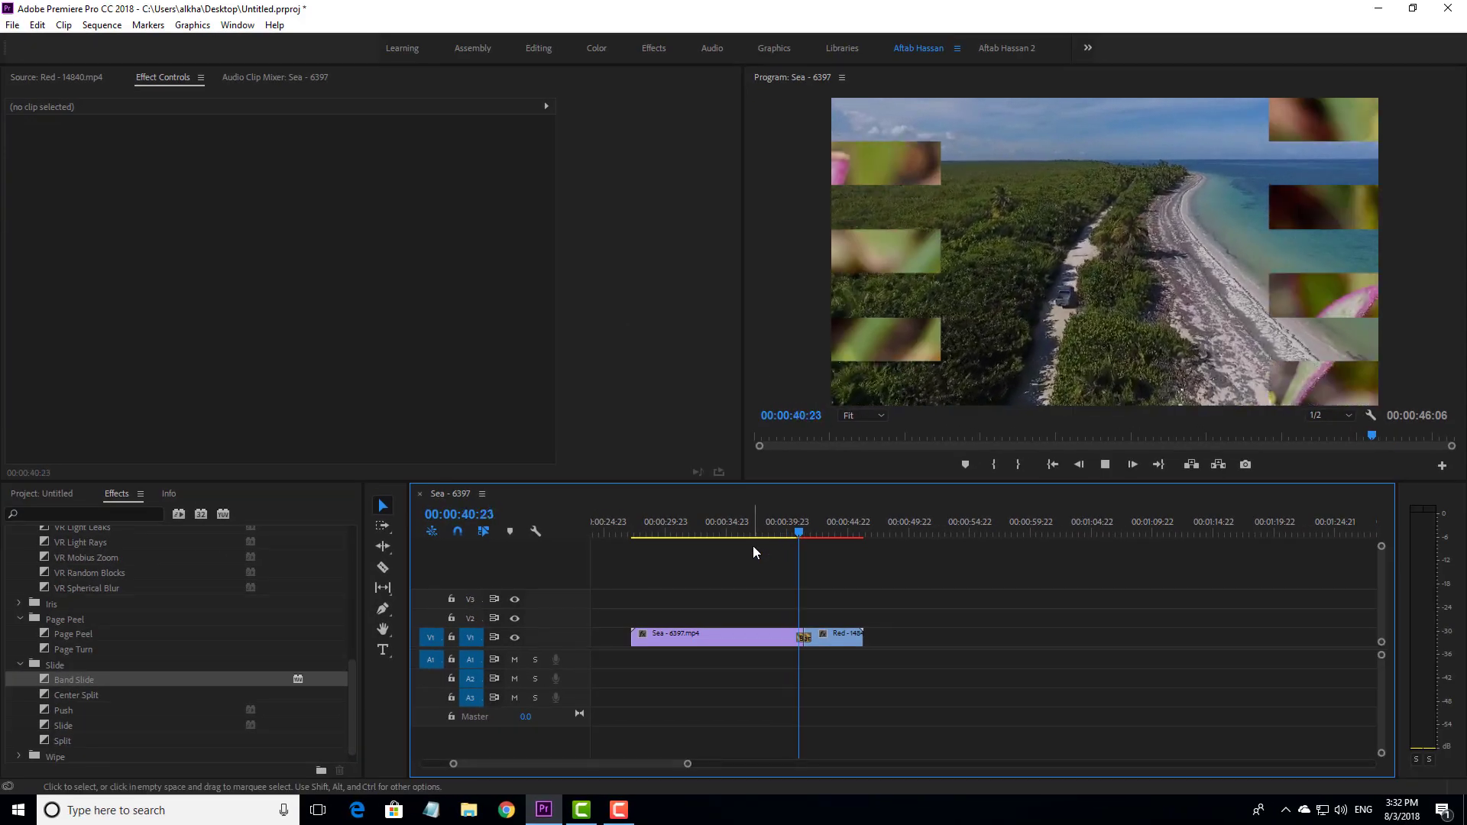
key(space)
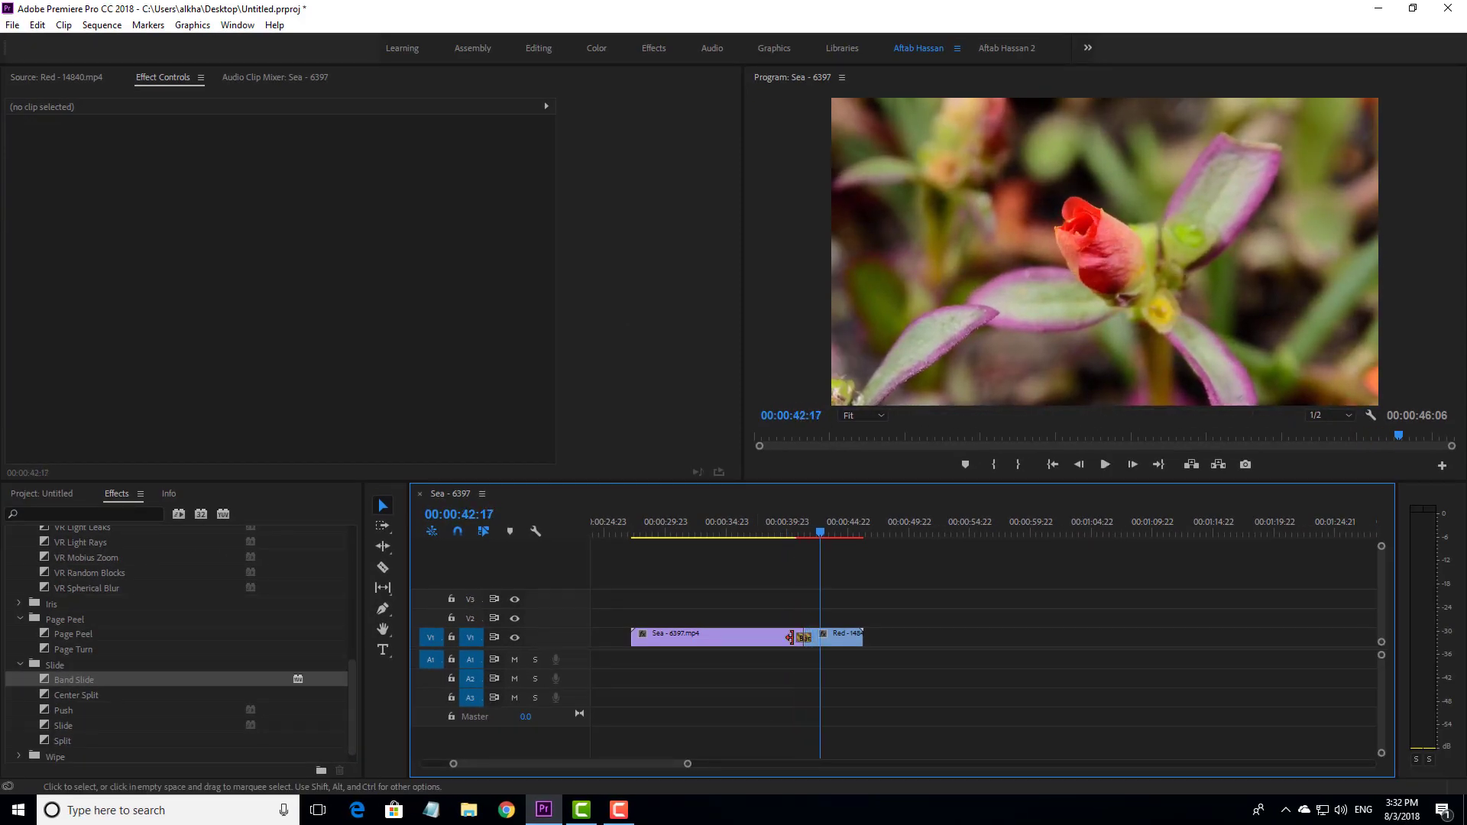
- Delete the Band Slide between the clips and apply Push from the Slide category at that cut
click(812, 638)
key(Delete)
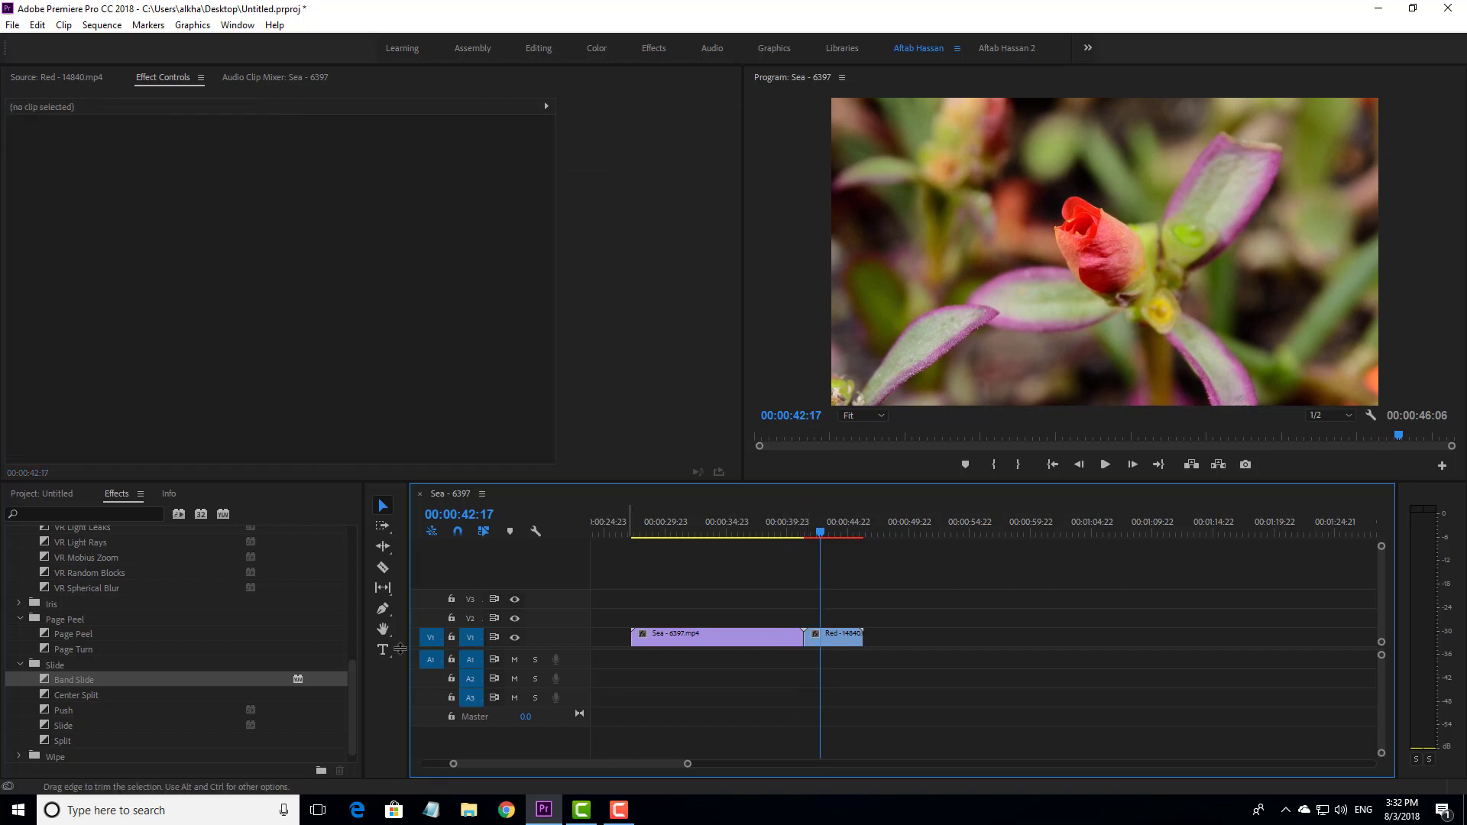
scroll(179, 666, down, 1)
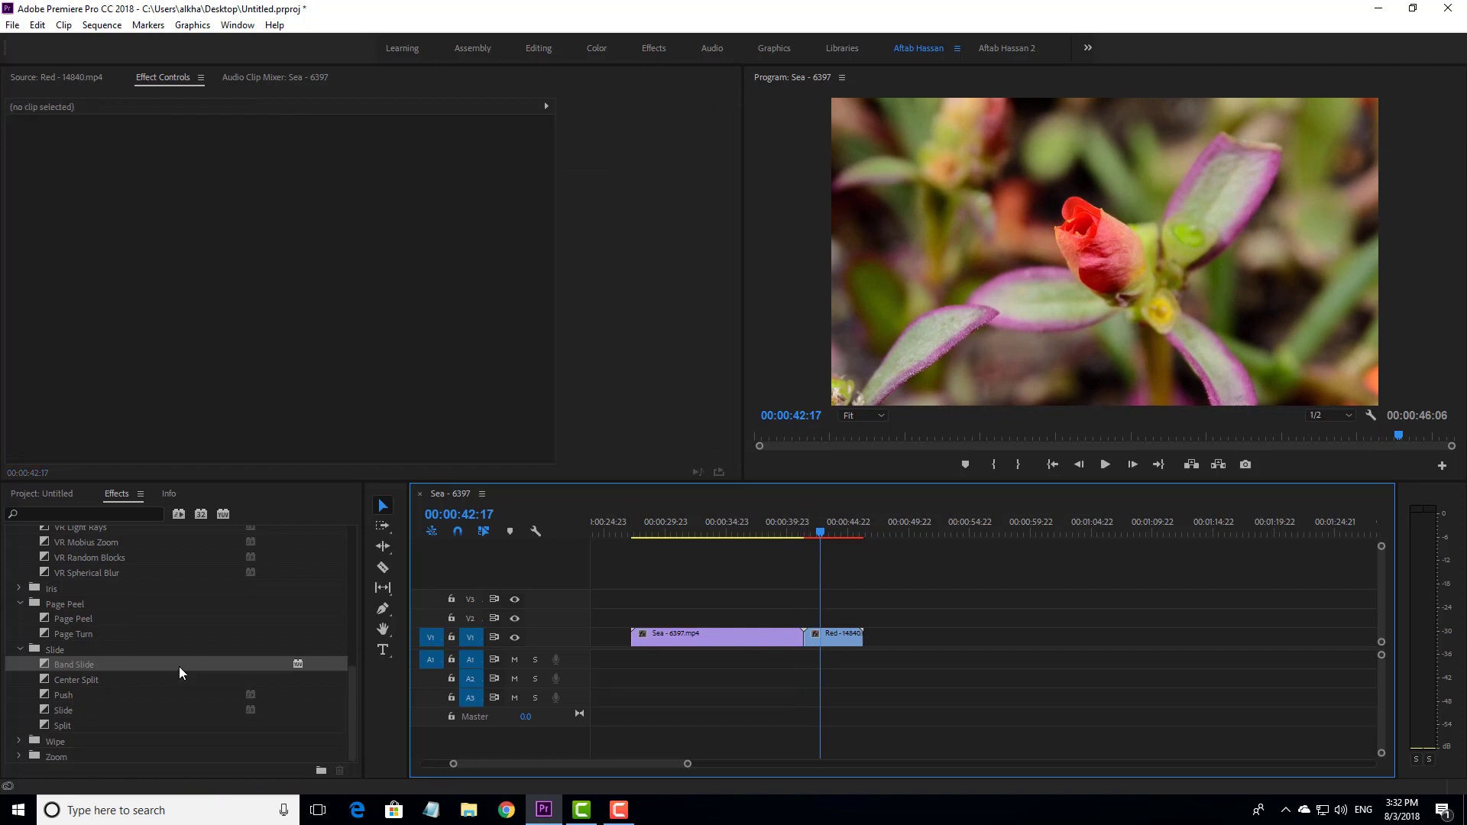
click(79, 695)
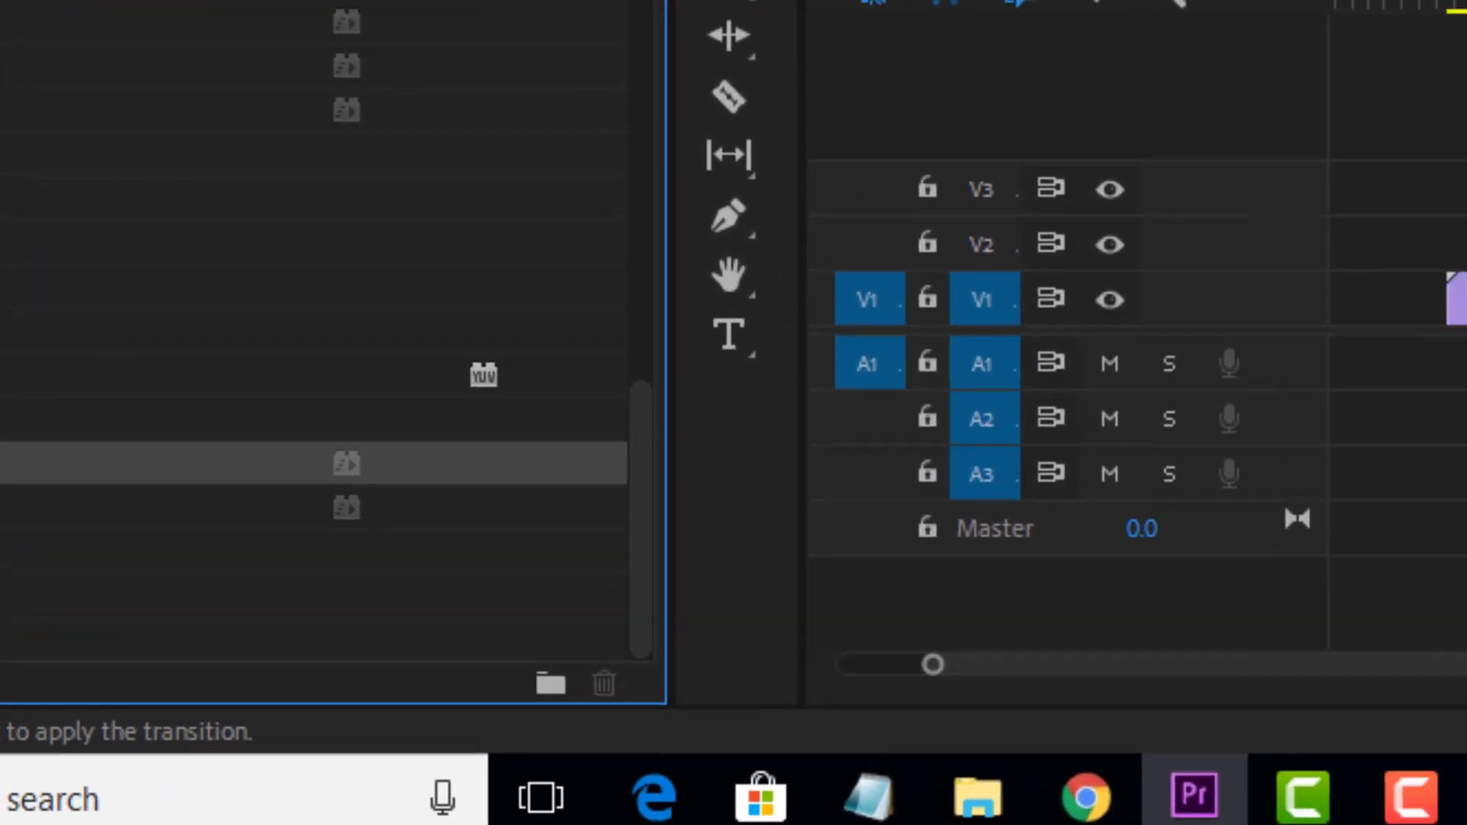
drag(0, 463, 796, 342)
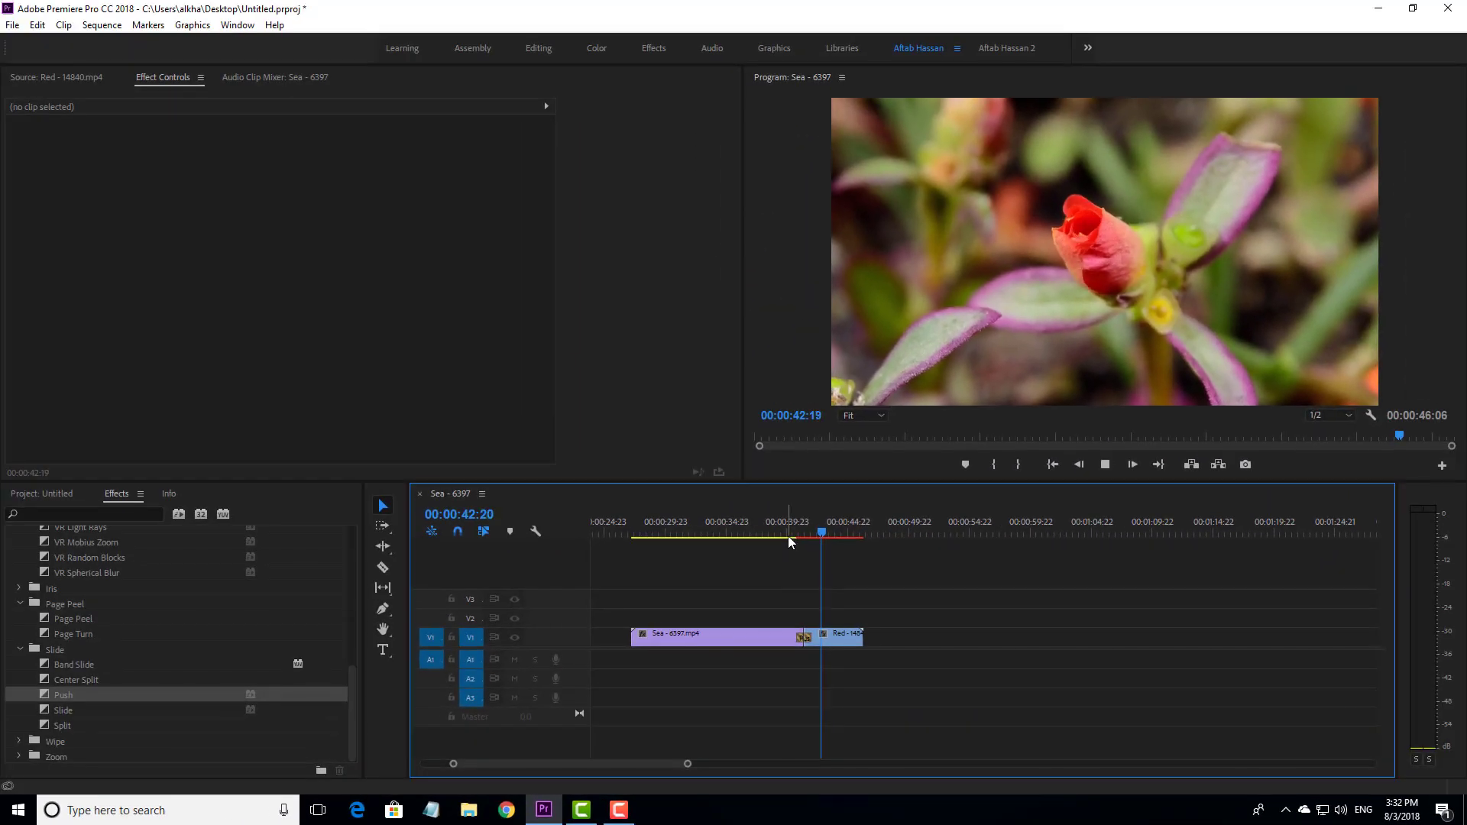
- Play back the Push transition from about 00:00:39:04 in the Sea clip
click(734, 131)
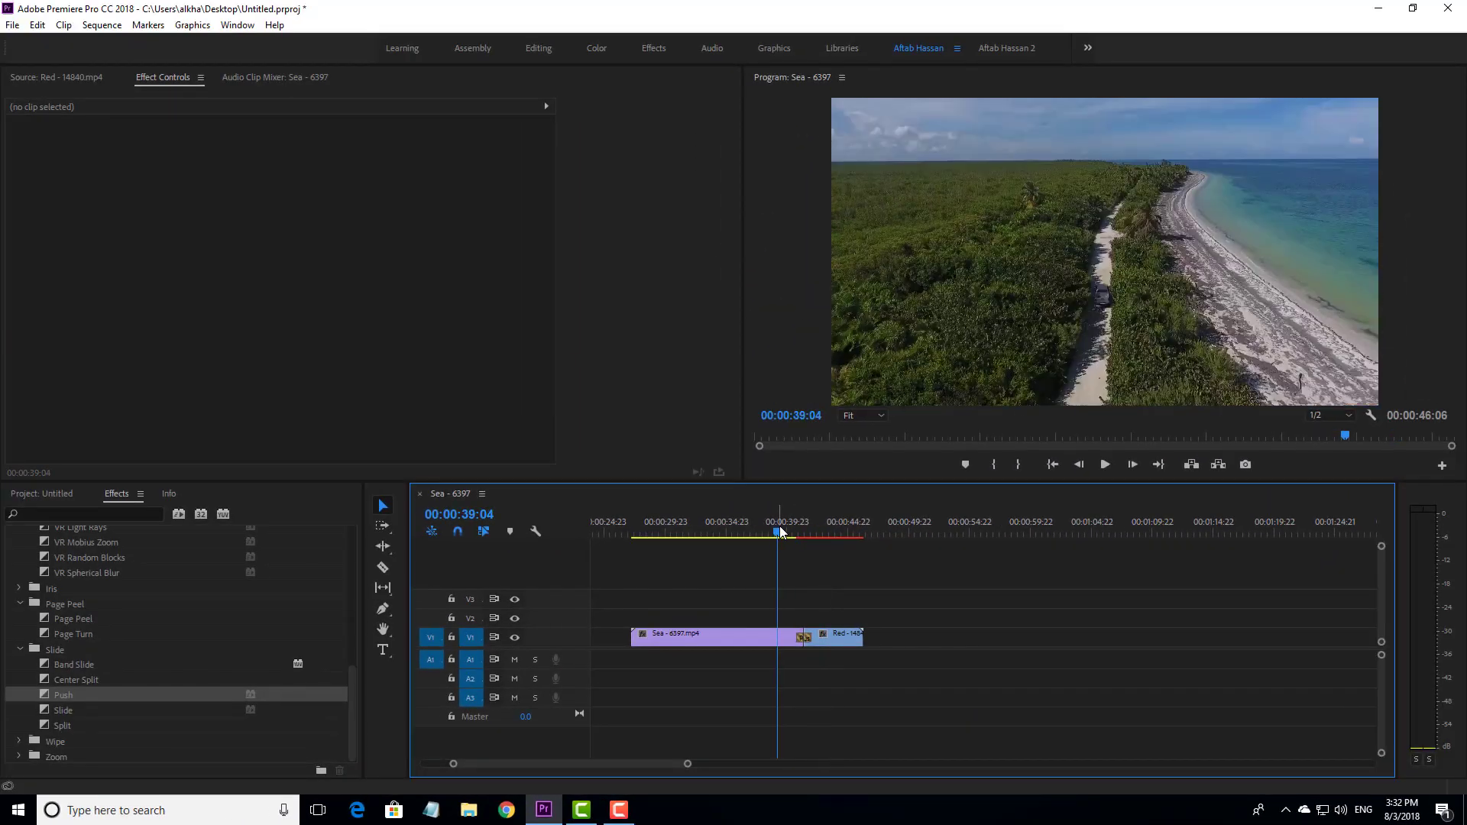
key(space)
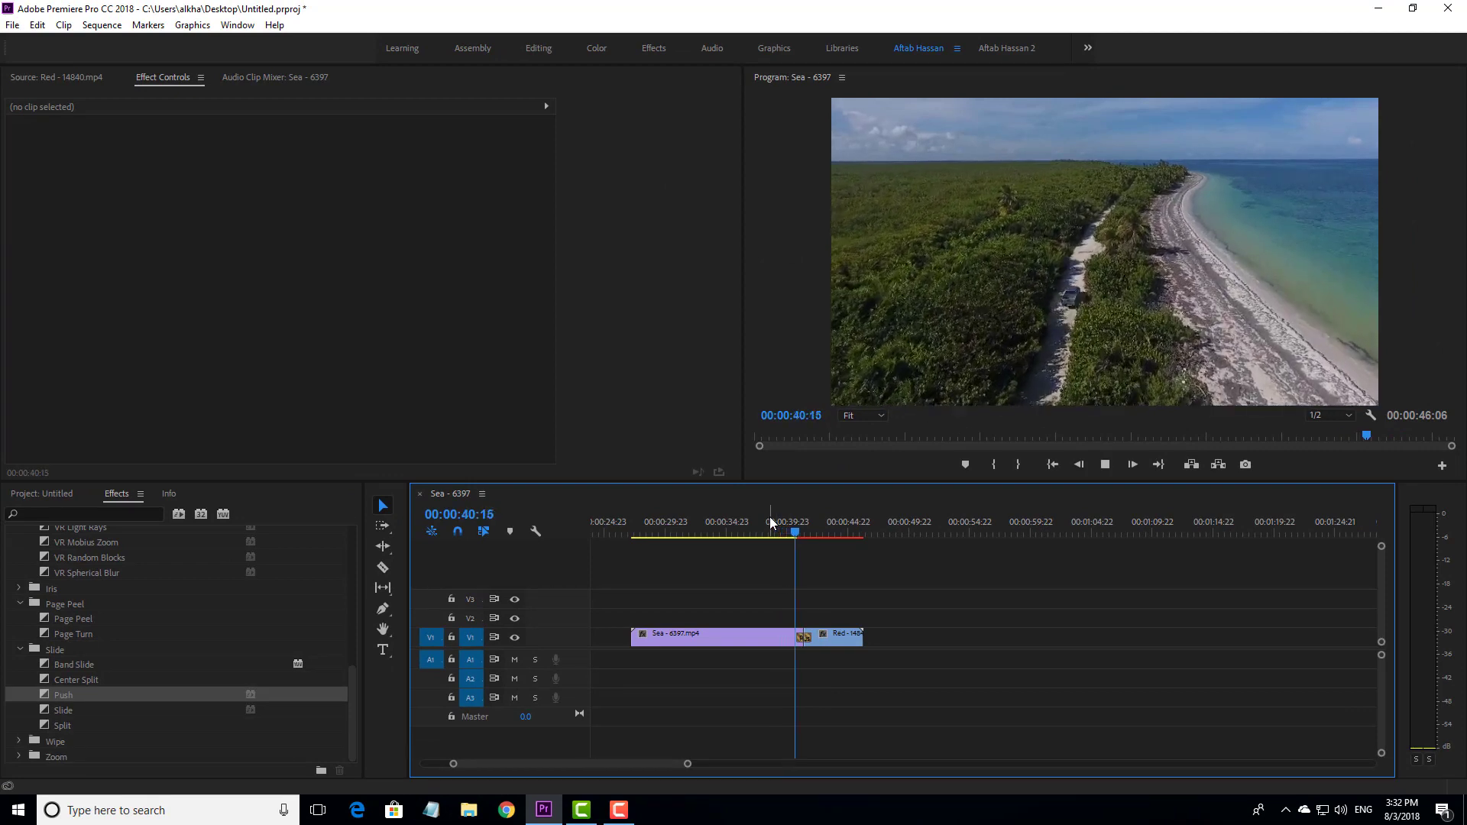
key(space)
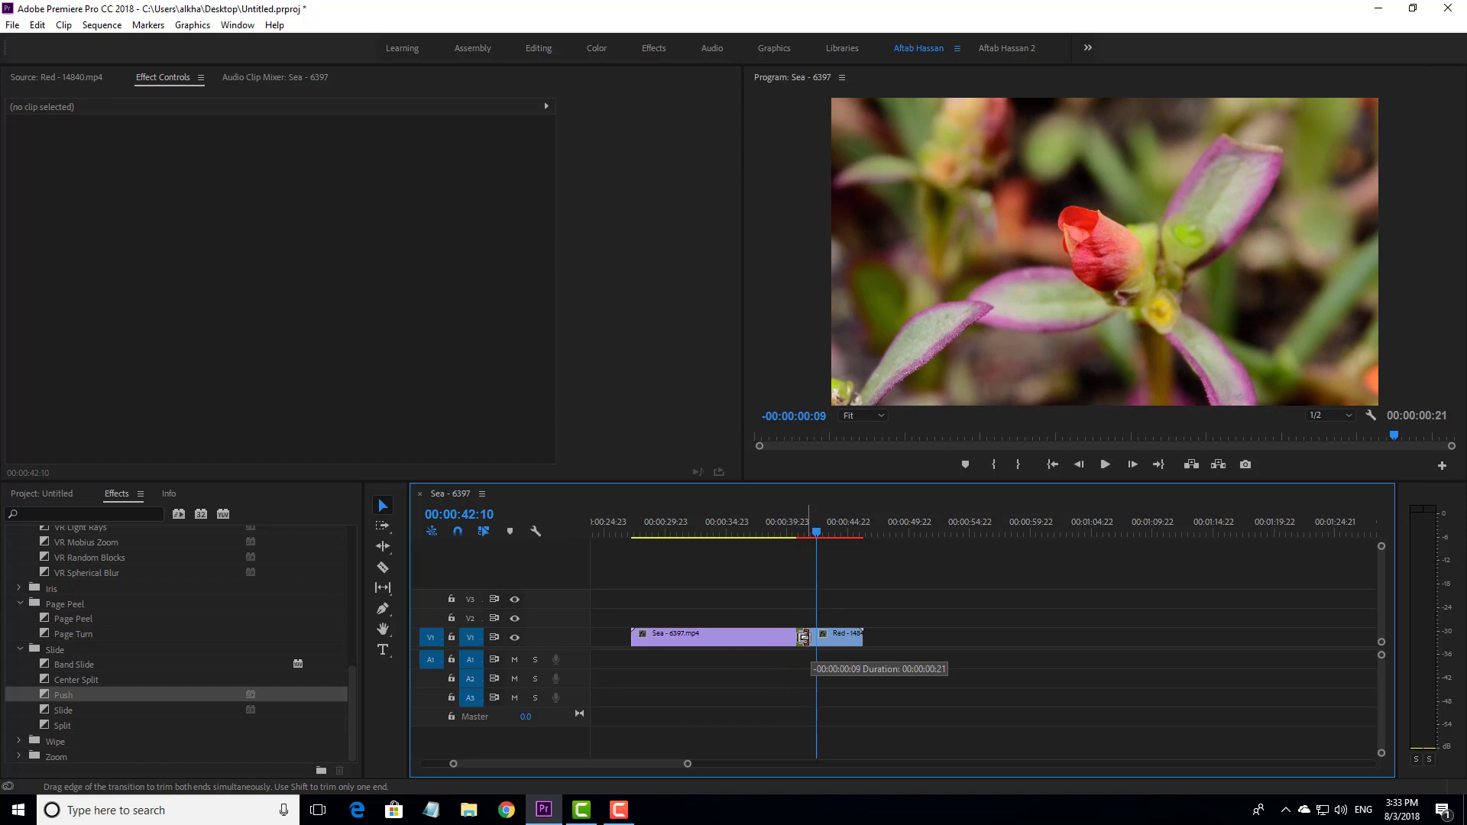
- Try shortening the Push transition on the timeline to a 00:00:00:21 duration and undo the change
drag(803, 637, 802, 638)
key(ctrl+z)
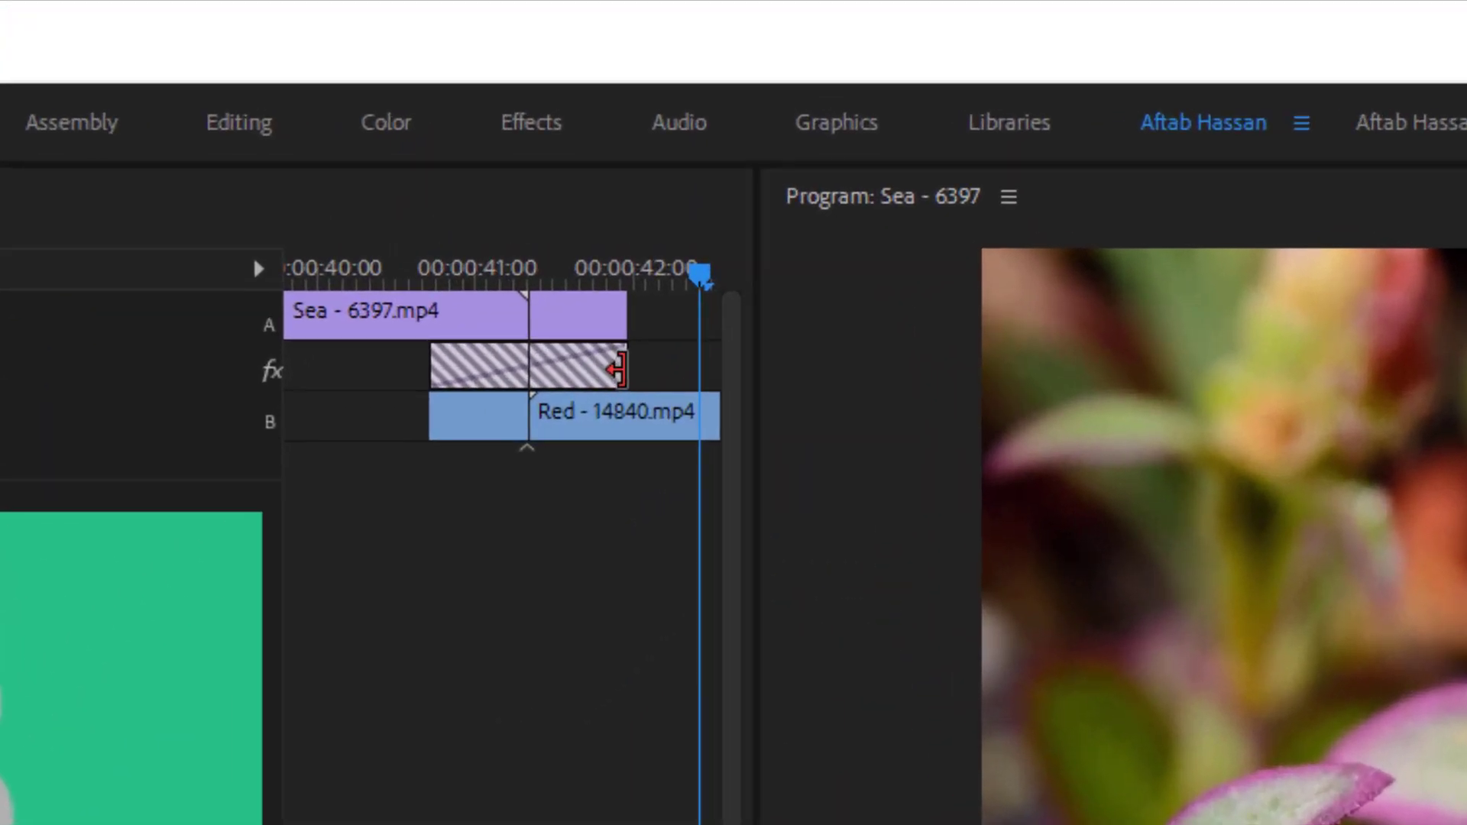
- Shorten the Push transition from both ends in its effect settings to a duration of 00:00:00:04
drag(618, 370, 567, 370)
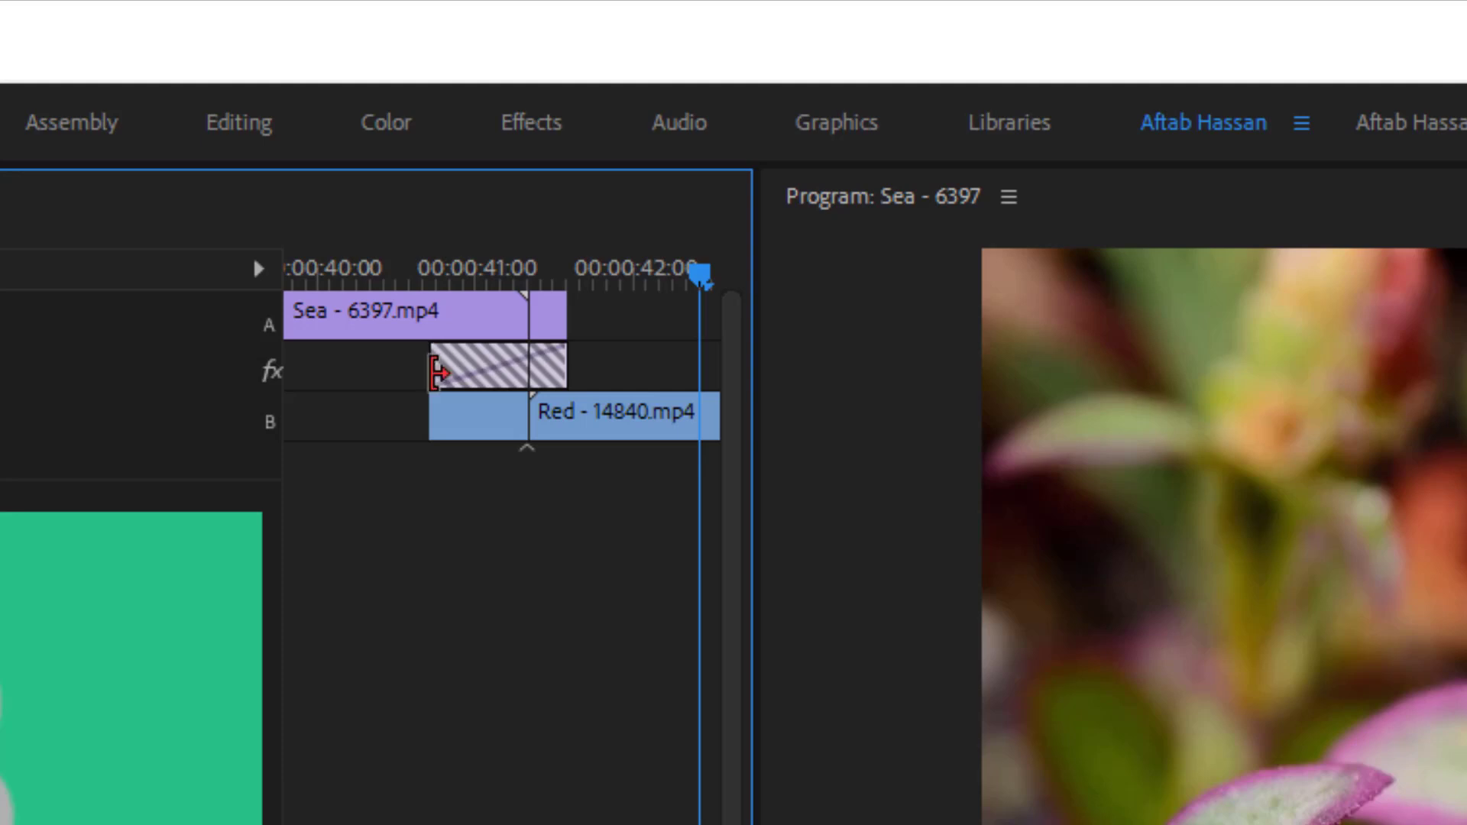
drag(441, 361, 505, 370)
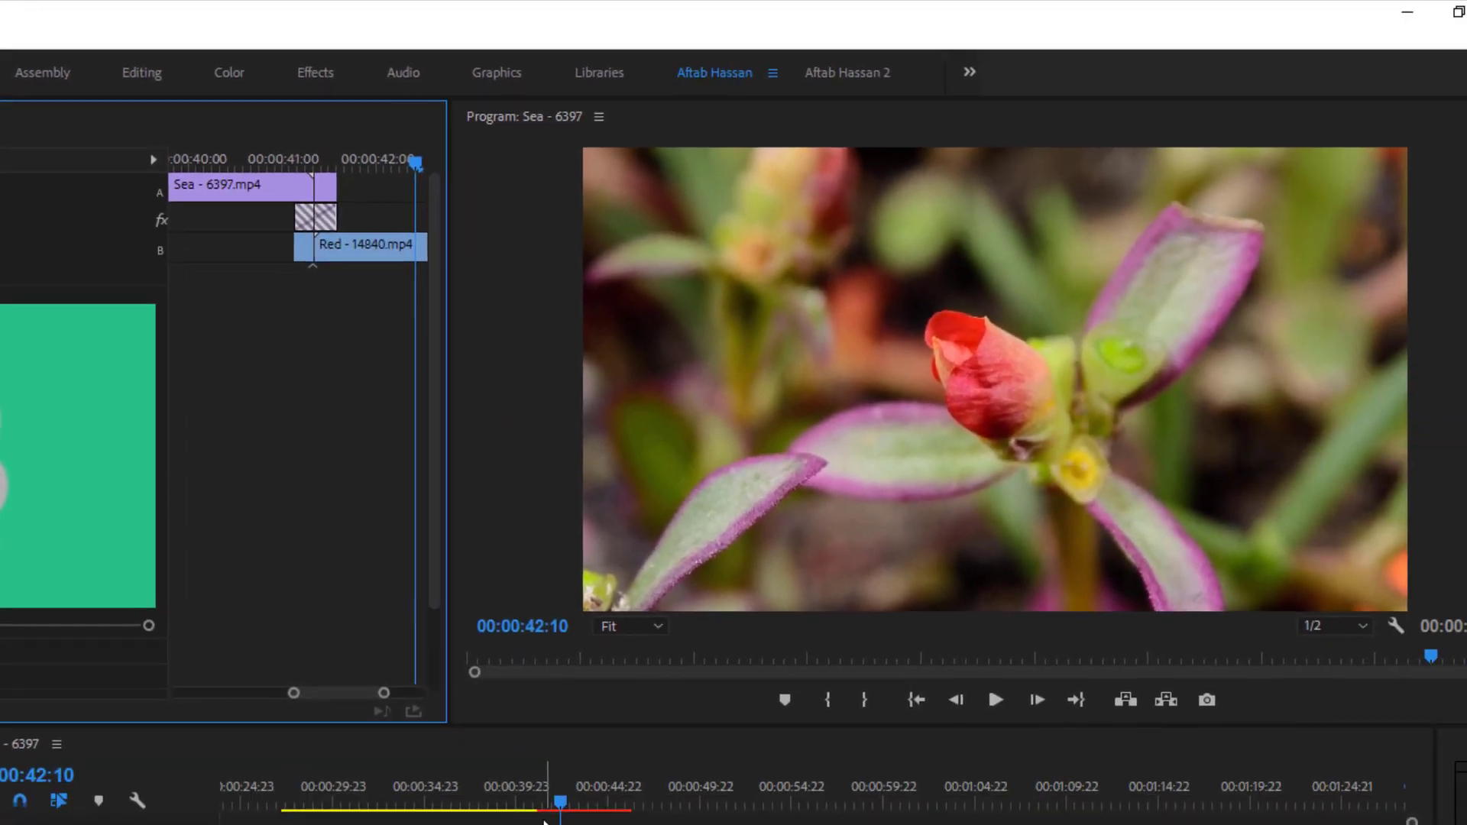
- Play back the shortened Push transition twice from the end of the Sea clip into the Red clip
drag(539, 802, 535, 806)
key(space)
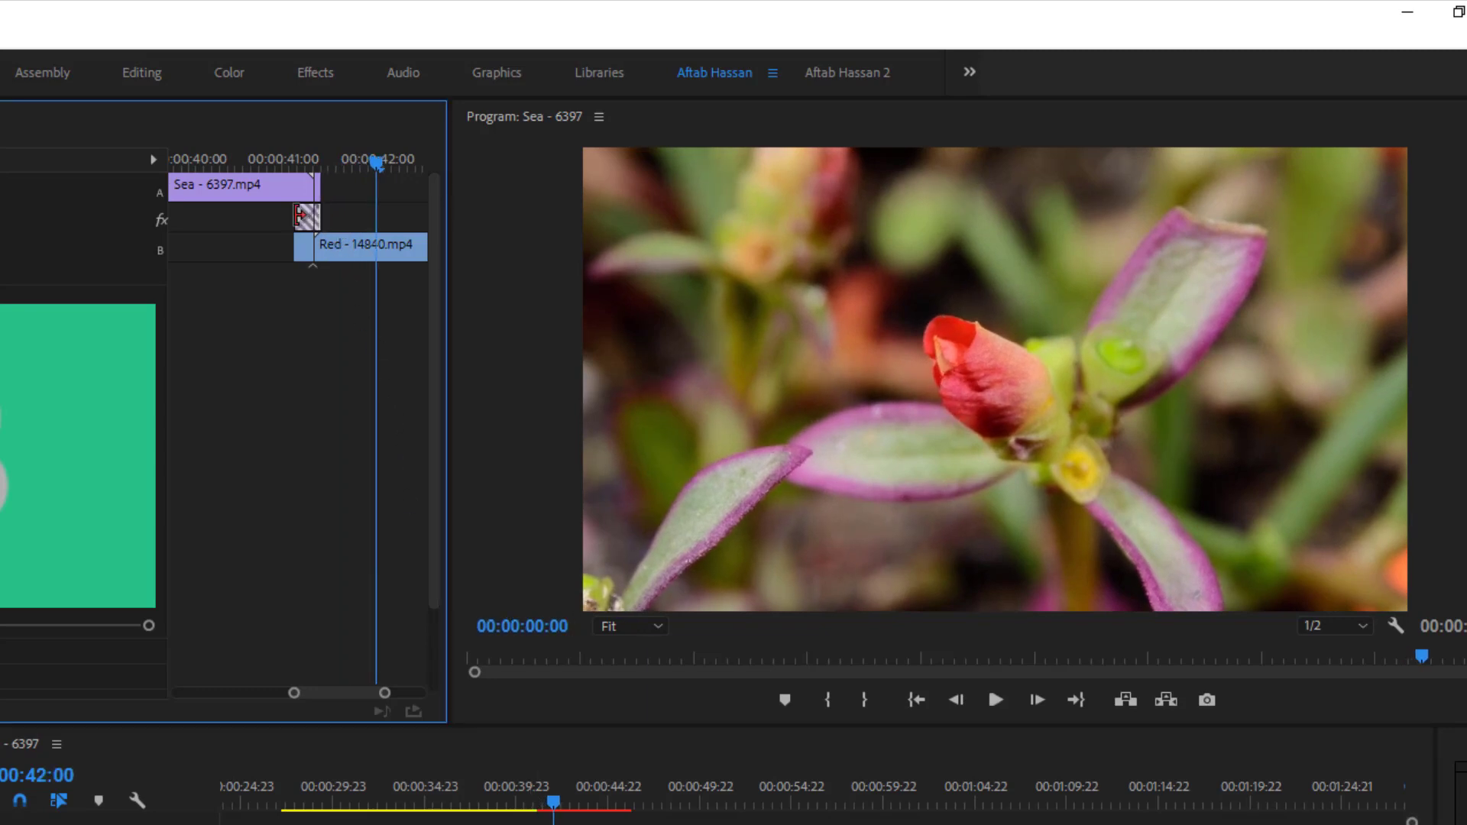
click(523, 804)
key(space)
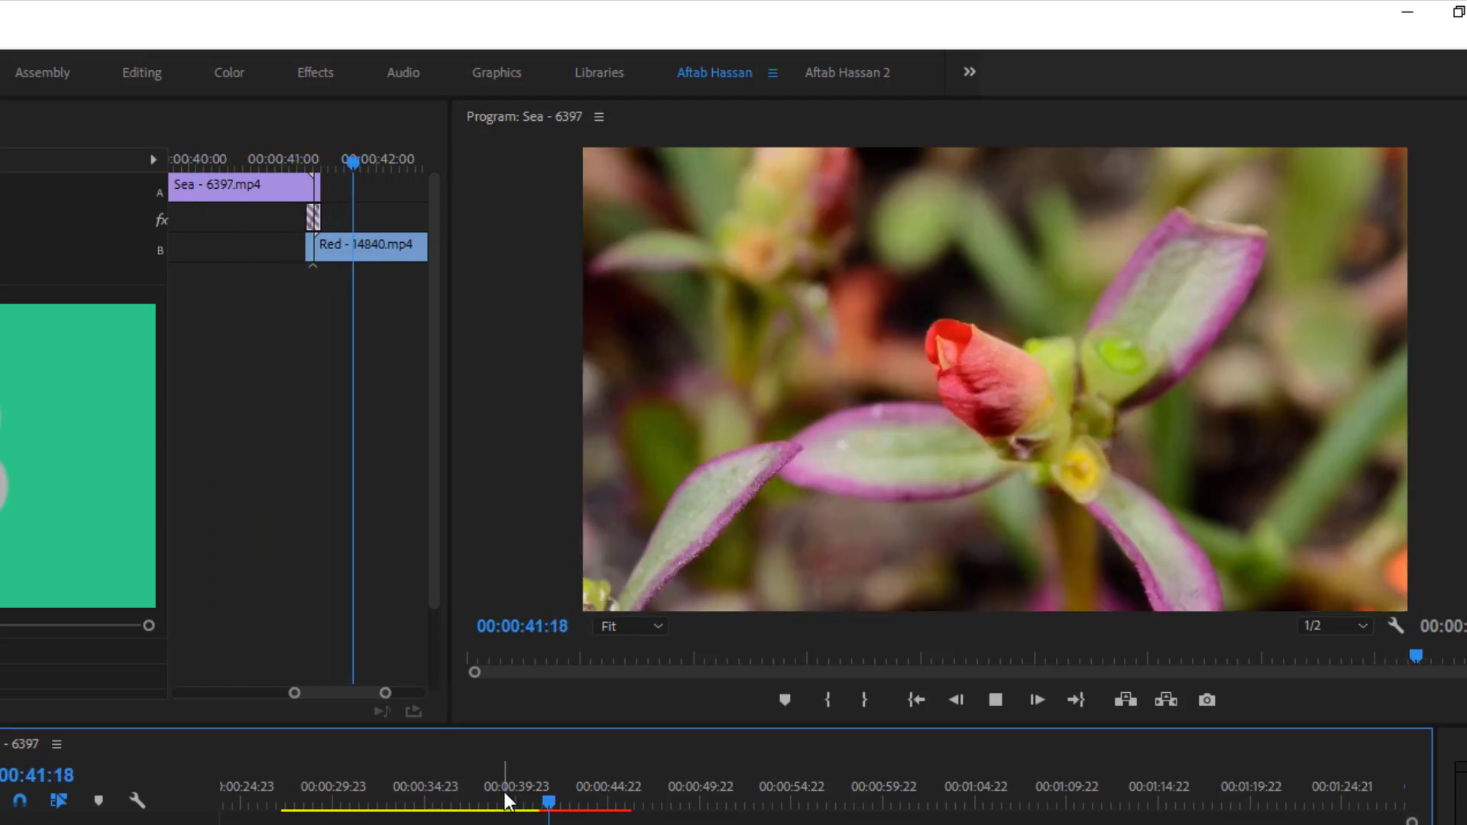
key(space)
- Play the Push transition in the maximized Program monitor, restore the layout and move the playhead to 00:00:43:07
key(grave)
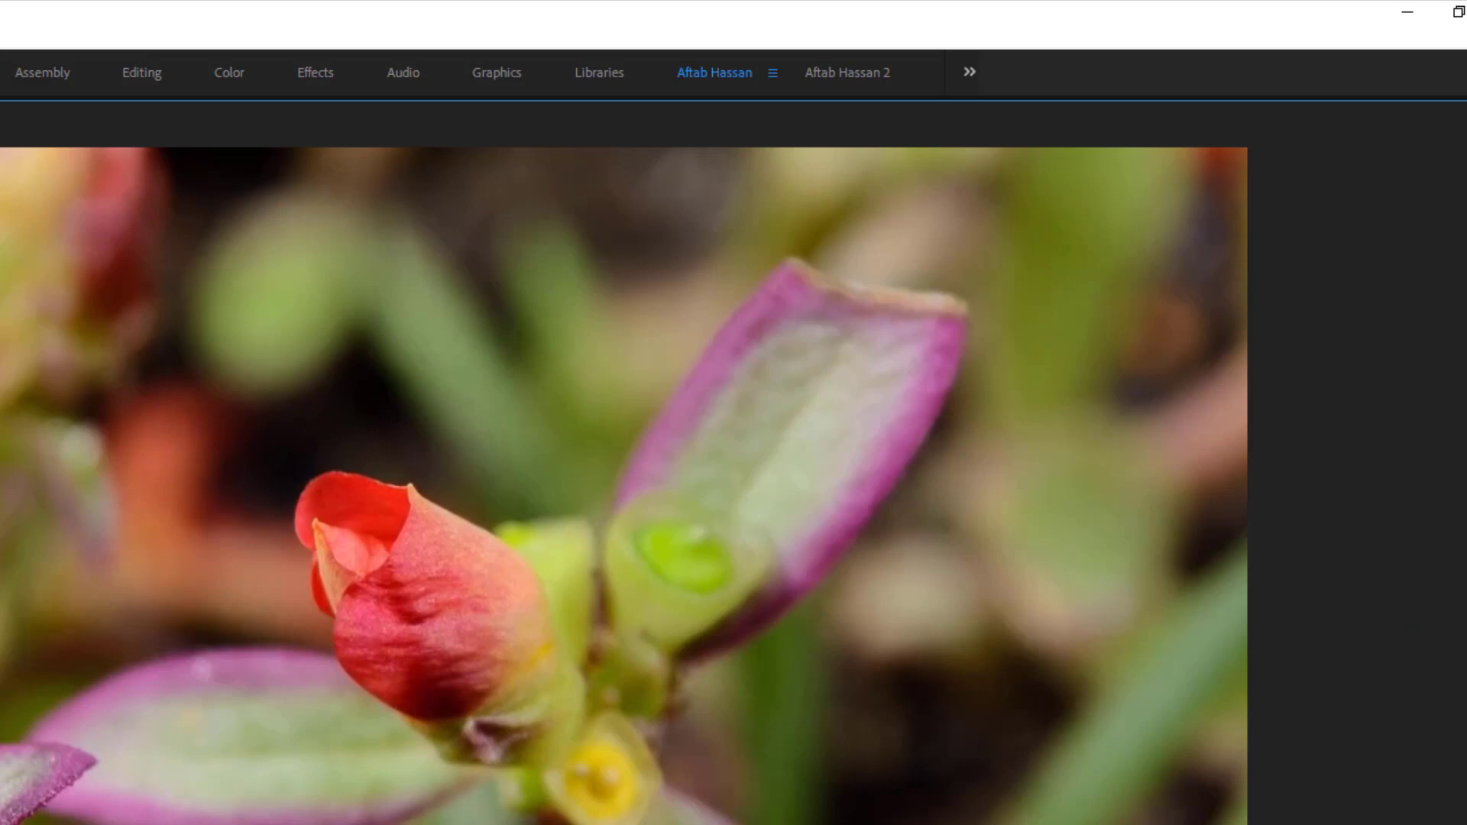
key(space)
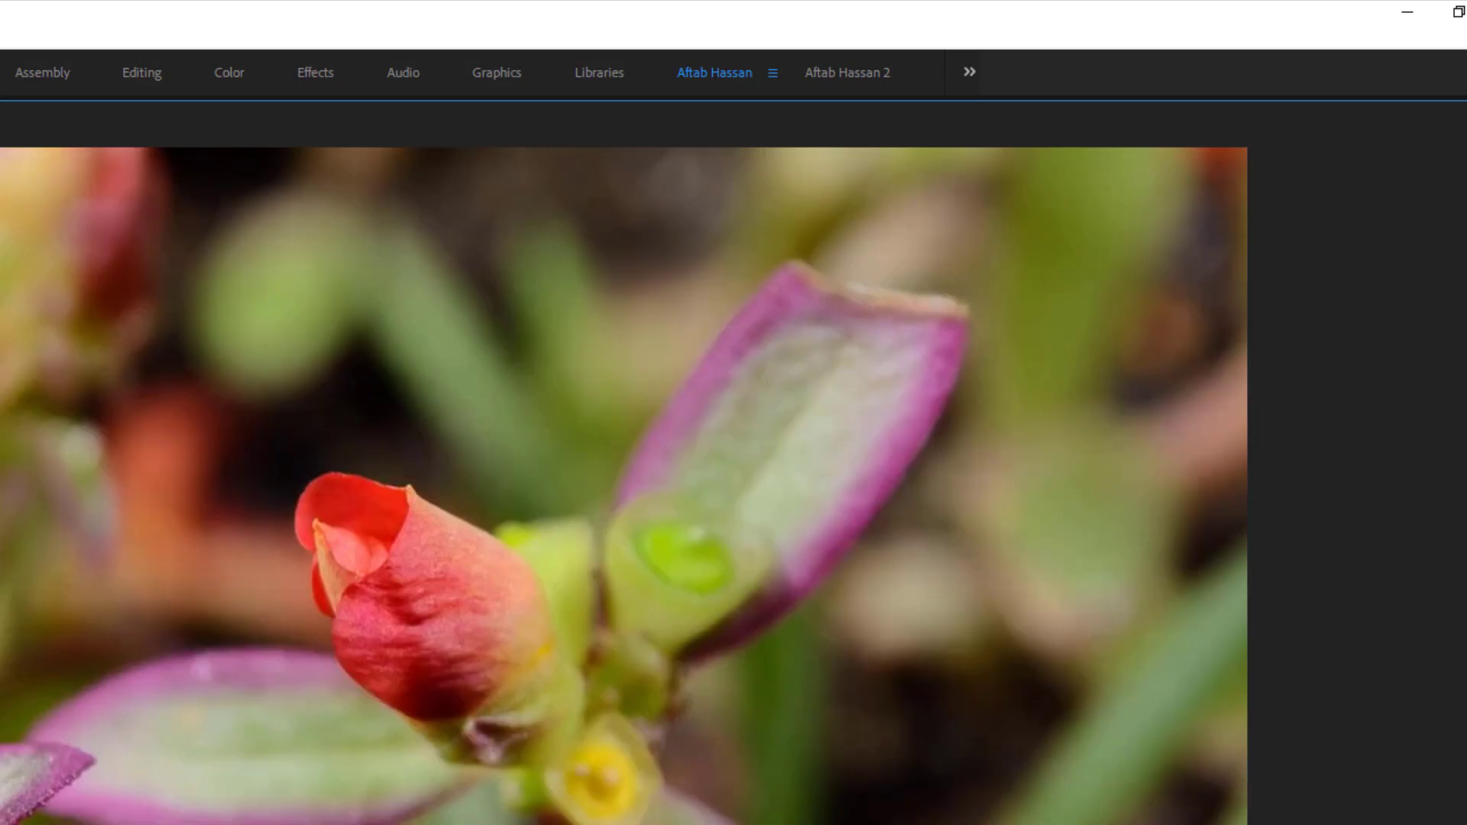
key(grave)
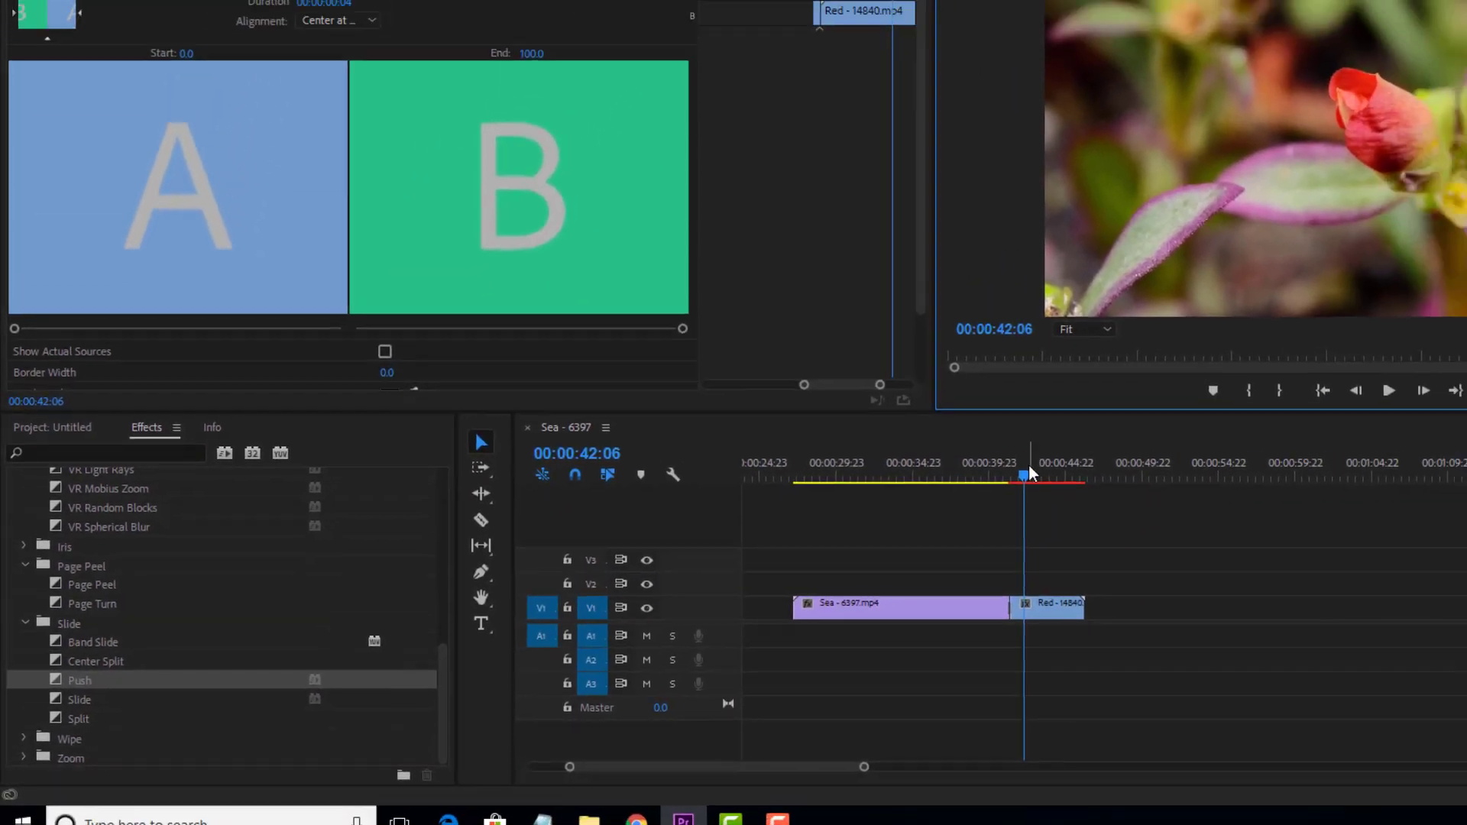
drag(1029, 465, 840, 514)
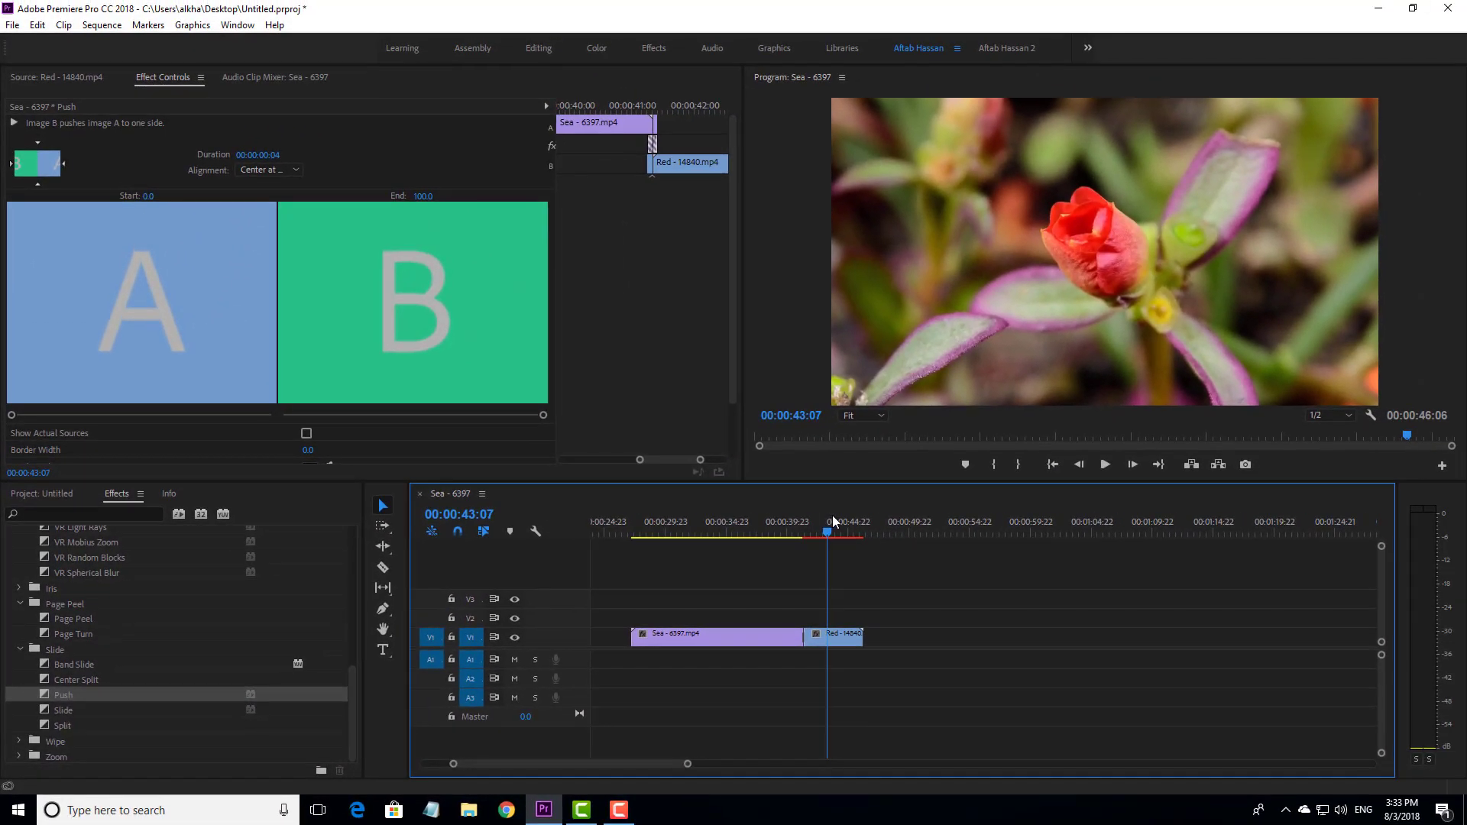